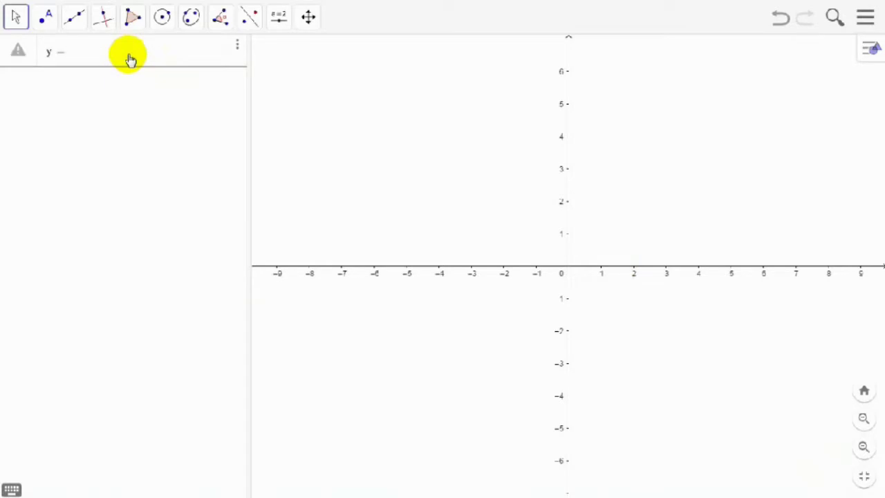
- Complete the equation as y = 4x - 8 and graph the line
{"action": "type", "text": "4x"}
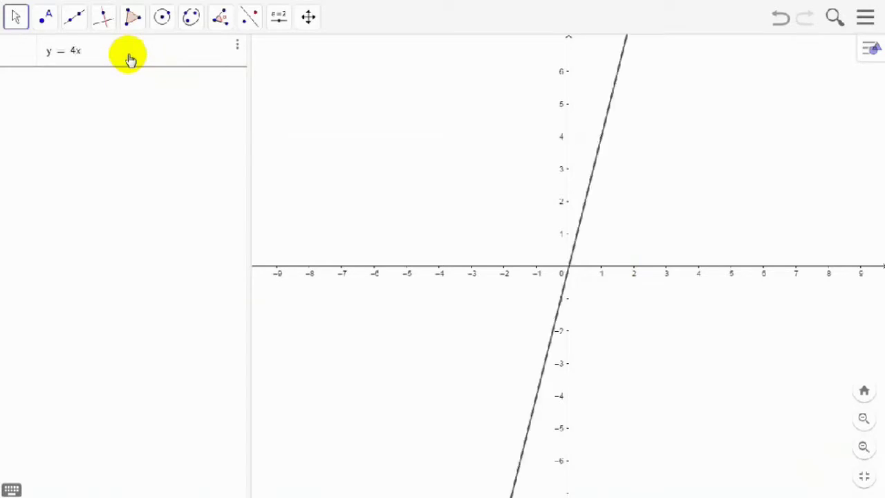
{"action": "type", "text": "-"}
{"action": "type", "text": "8"}
{"action": "key", "text": "Return"}
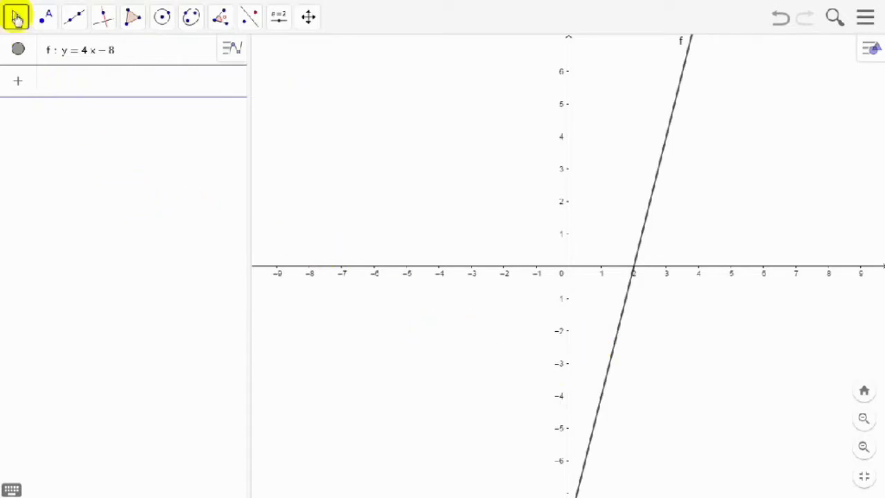
- Mark the intersection points of line f with the x-axis and with the y-axis using the Intersect tool
{"action": "left_click", "coordinate": [16, 18]}
{"action": "left_click", "coordinate": [29, 51]}
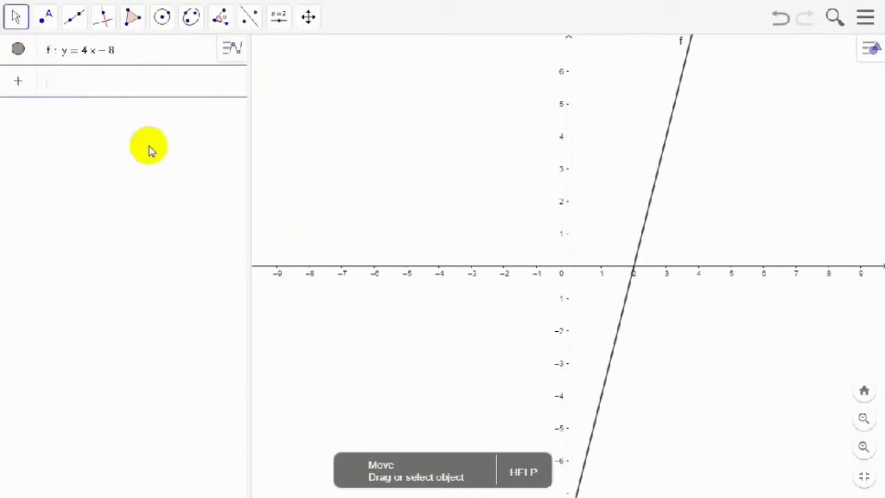
{"action": "left_click_drag", "start_coordinate": [602, 303], "coordinate": [643, 131]}
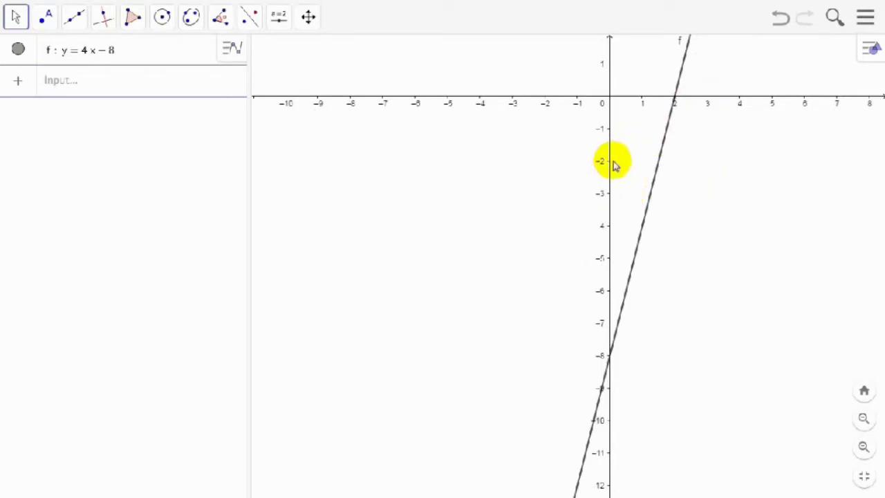
{"action": "left_click", "coordinate": [46, 23]}
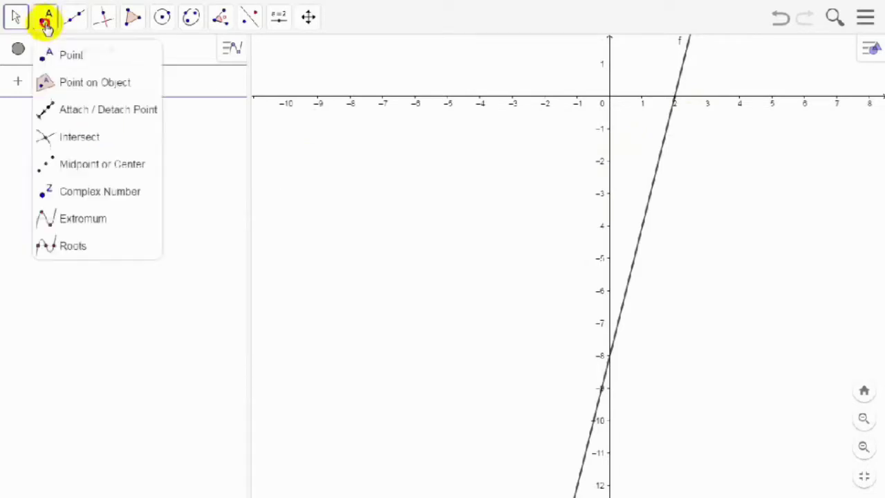
{"action": "left_click", "coordinate": [58, 138]}
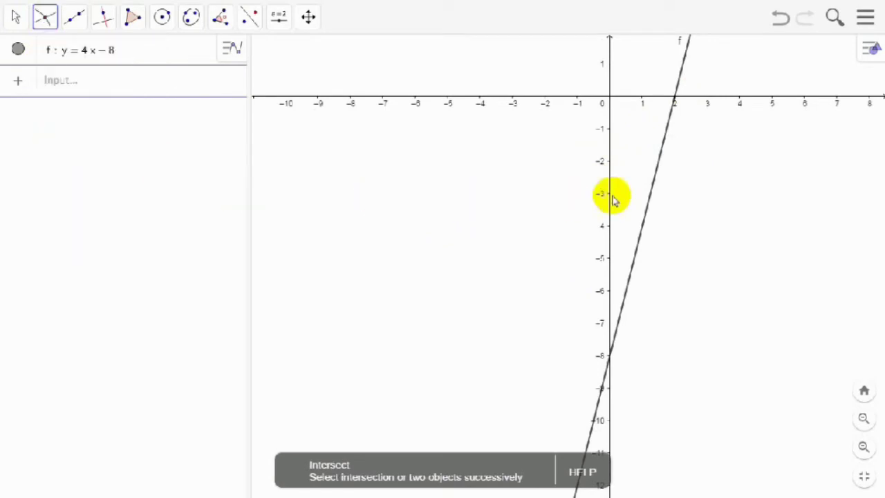
{"action": "left_click", "coordinate": [657, 170]}
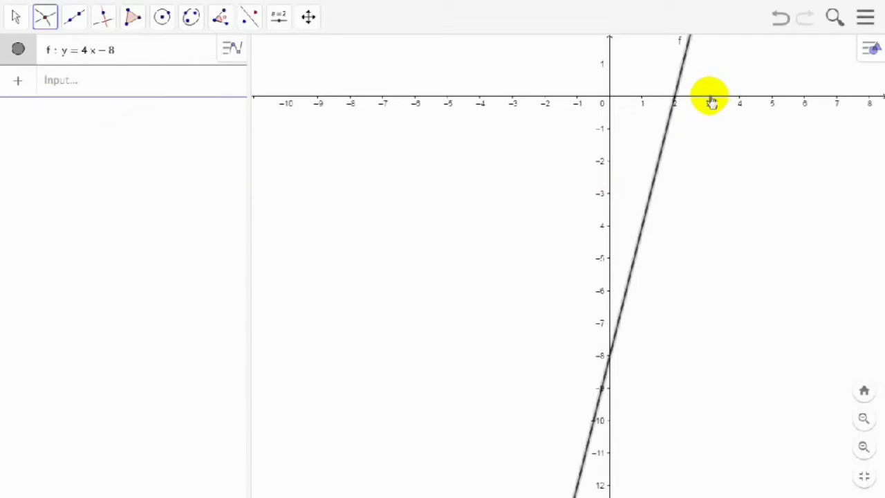
{"action": "left_click", "coordinate": [712, 101]}
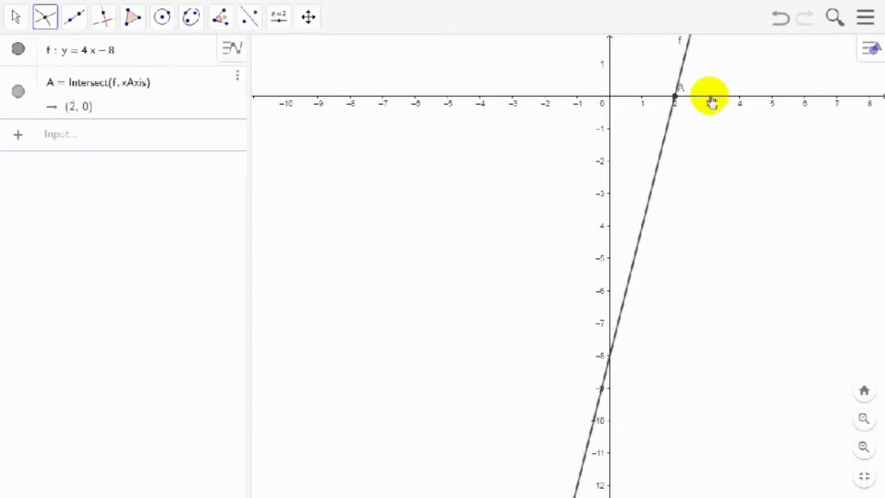
{"action": "left_click", "coordinate": [664, 148]}
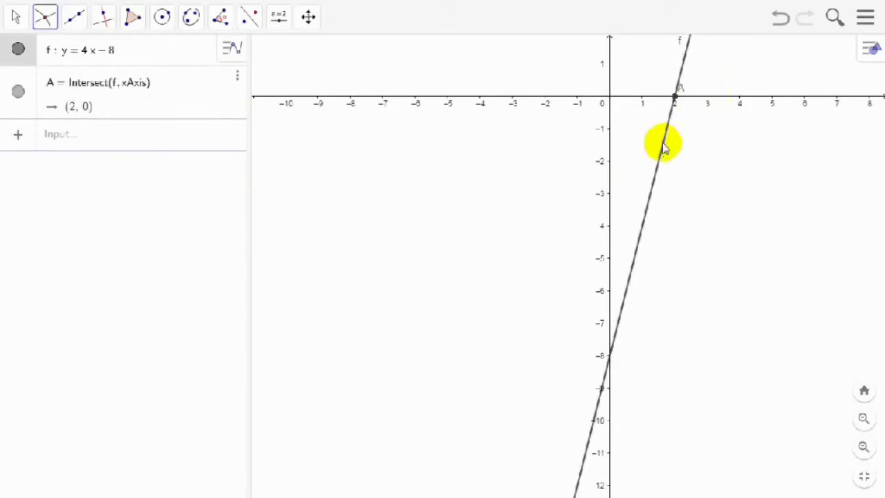
{"action": "left_click", "coordinate": [608, 198]}
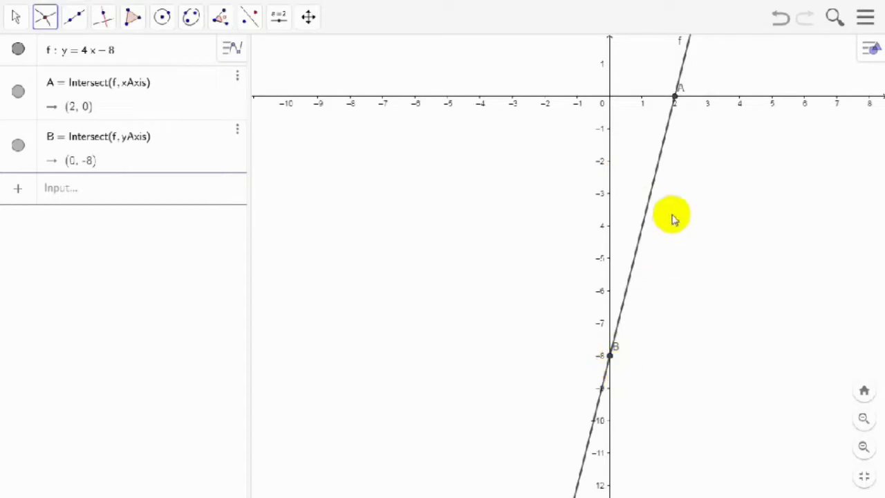
- Set the label of the x-axis intersection point A to show Name & Value
{"action": "right_click", "coordinate": [675, 102]}
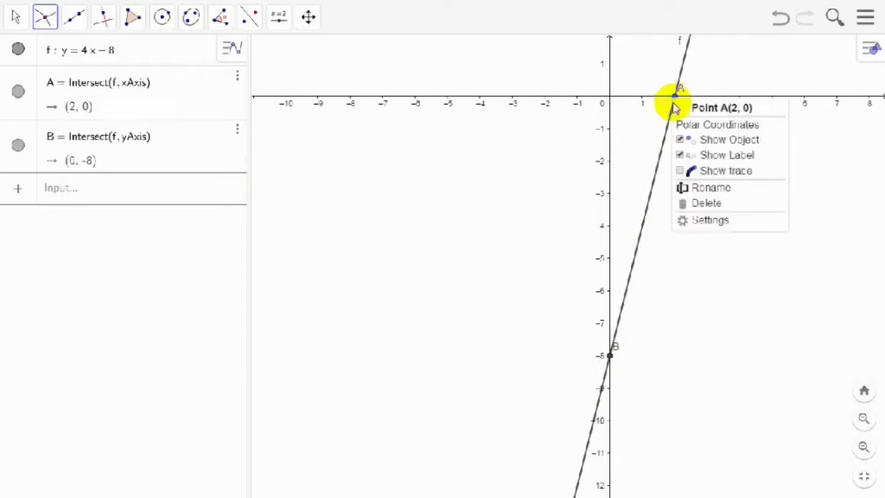
{"action": "left_click", "coordinate": [709, 221]}
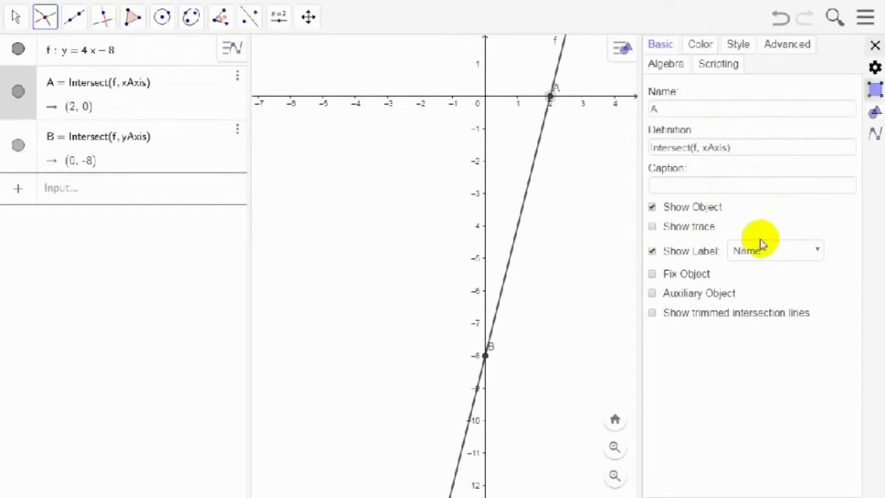
{"action": "left_click", "coordinate": [778, 252]}
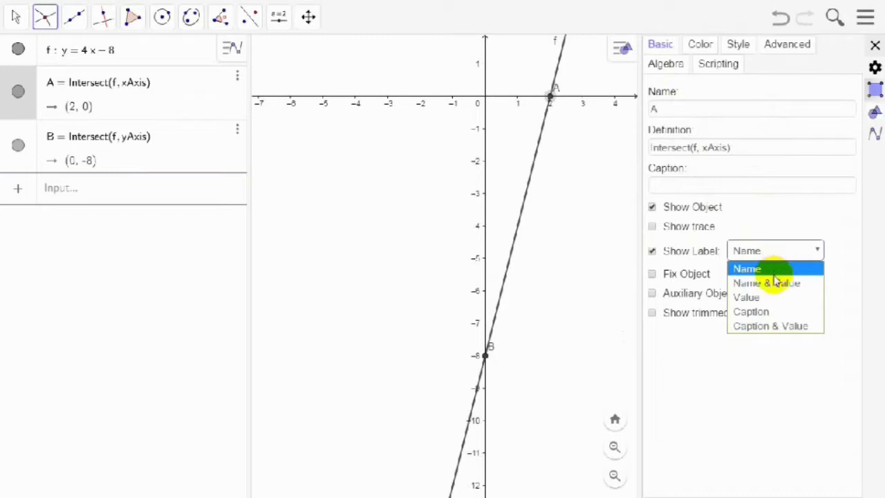
{"action": "left_click", "coordinate": [776, 284]}
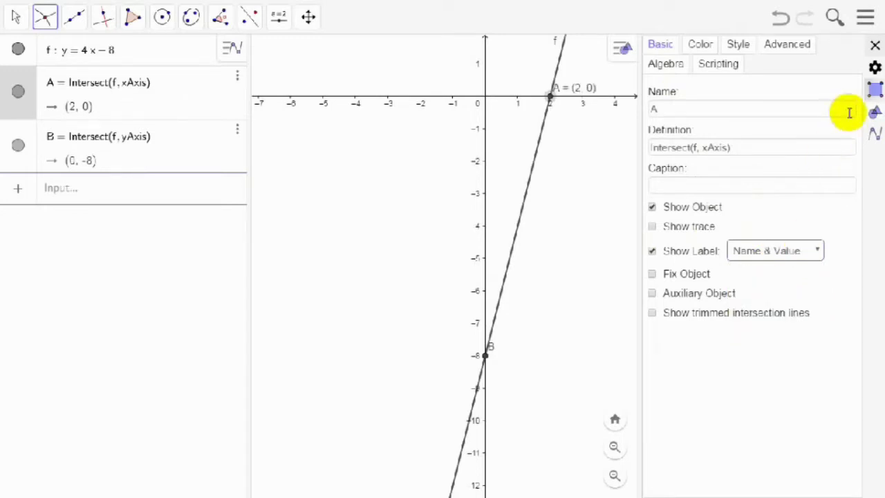
{"action": "left_click", "coordinate": [875, 45]}
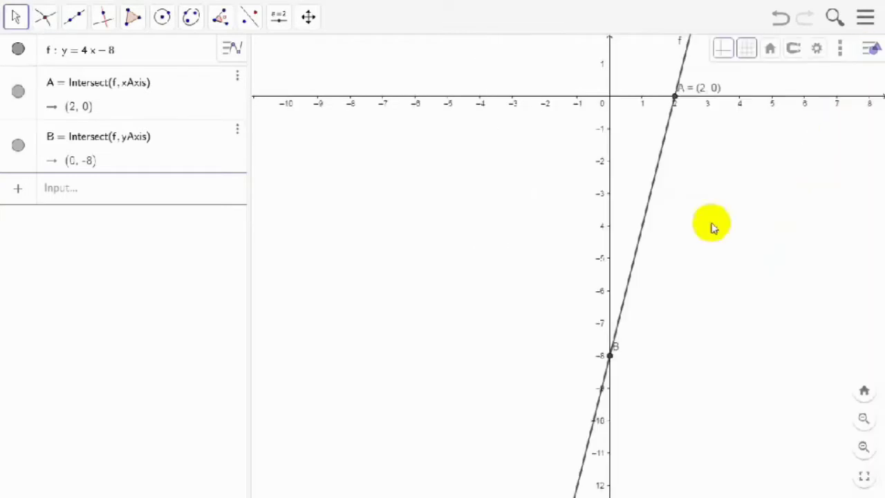
{"action": "left_click", "coordinate": [611, 356]}
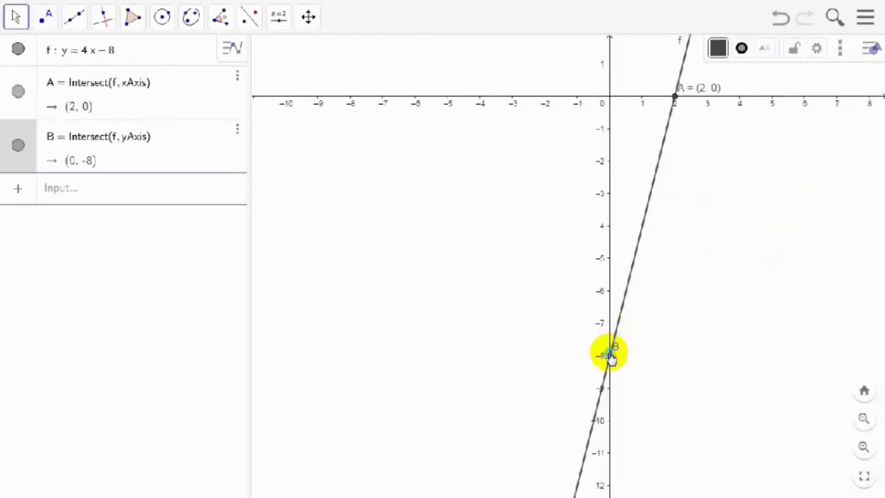
{"action": "right_click", "coordinate": [611, 356]}
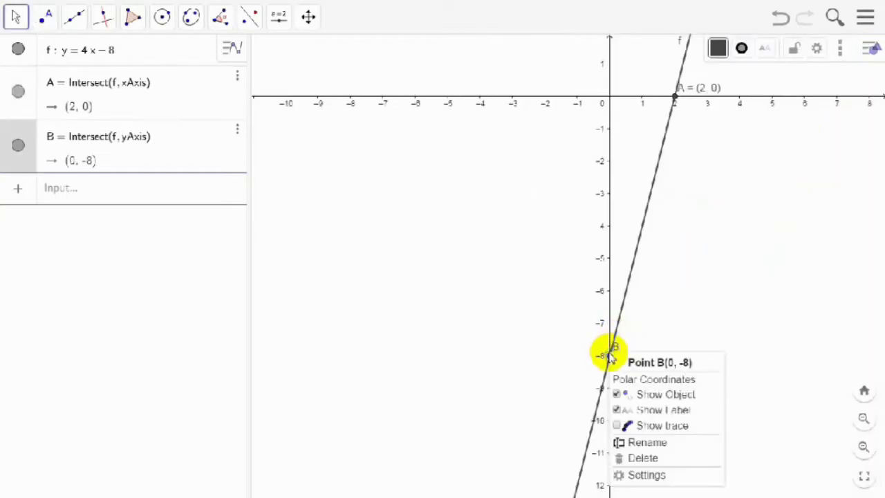
{"action": "left_click", "coordinate": [642, 474]}
{"action": "left_click", "coordinate": [638, 470]}
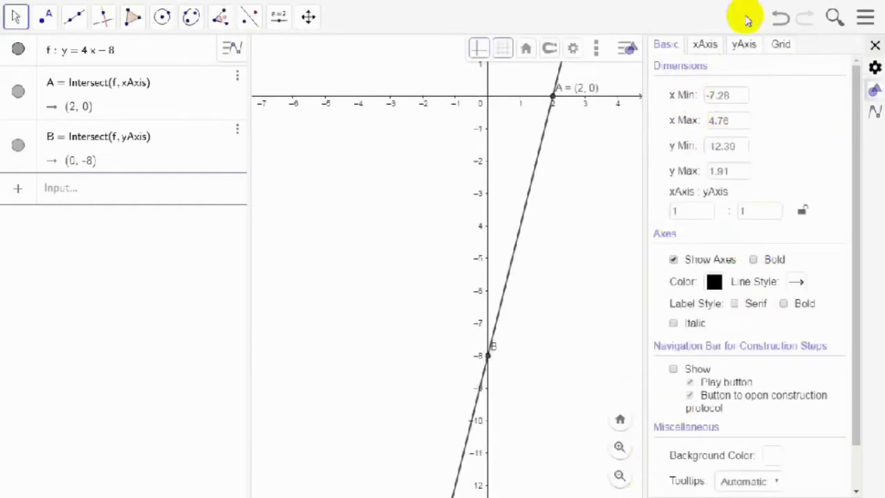
{"action": "left_click", "coordinate": [876, 43]}
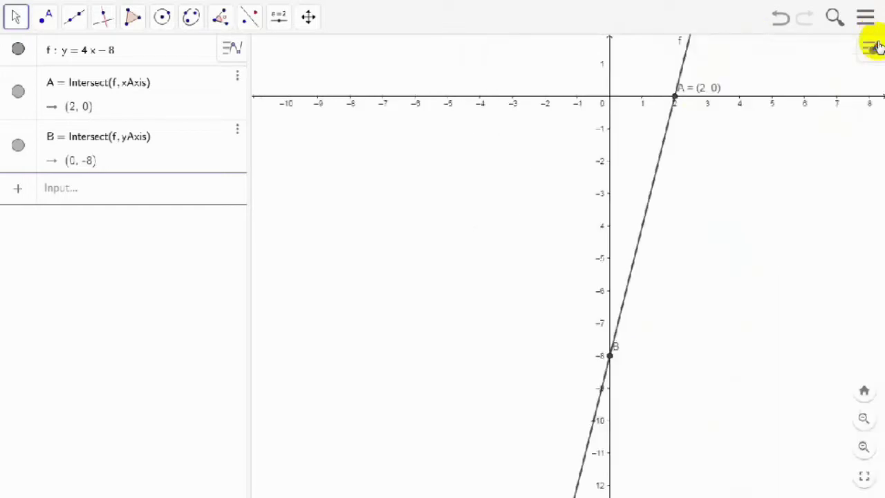
- Set the label of the y-axis intersection point B to show Name & Value
{"action": "right_click", "coordinate": [610, 356]}
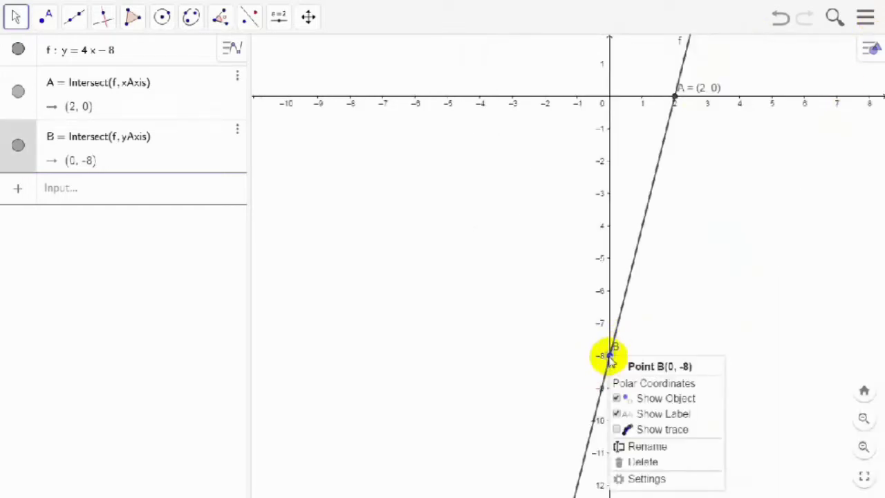
{"action": "left_click", "coordinate": [632, 480]}
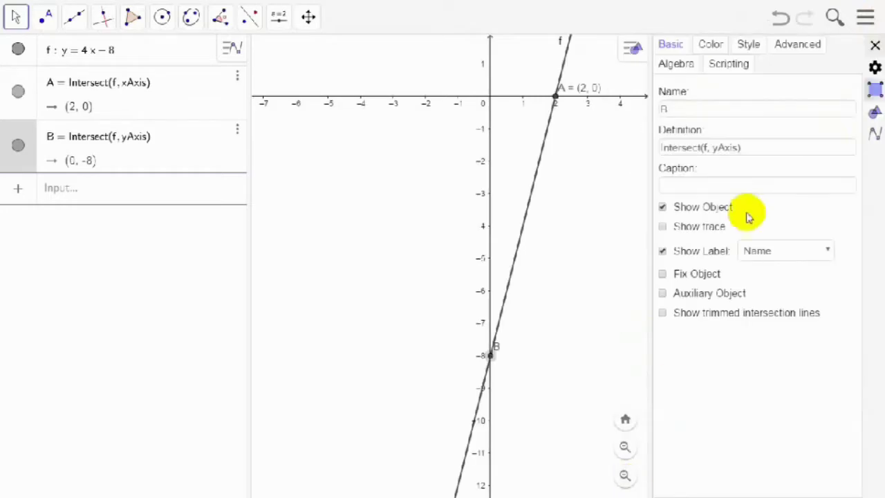
{"action": "left_click", "coordinate": [780, 259]}
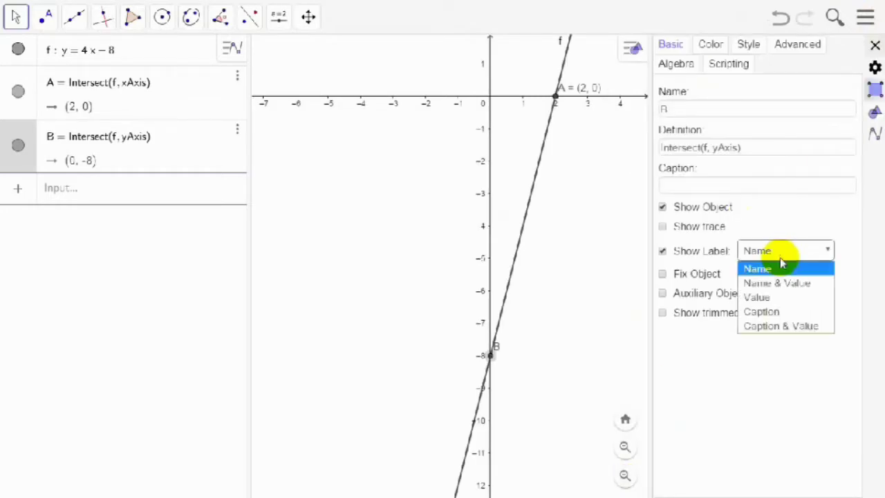
{"action": "left_click", "coordinate": [778, 280]}
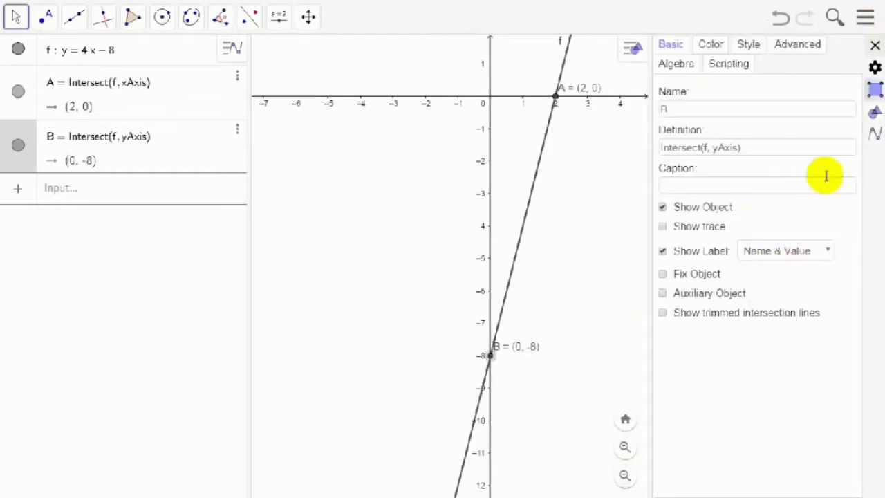
{"action": "left_click", "coordinate": [874, 45]}
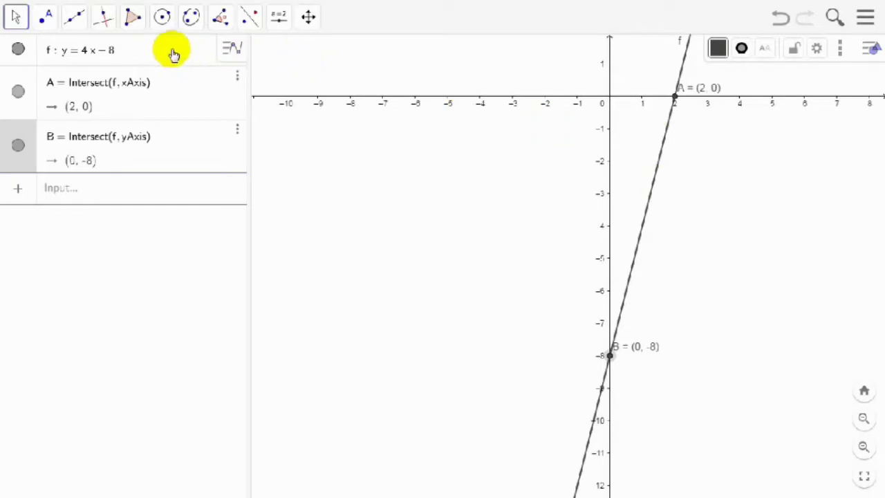
- Place the equation of line f as text beside the line and shift point B's label slightly away from the line
{"action": "left_click_drag", "start_coordinate": [174, 54], "coordinate": [670, 192]}
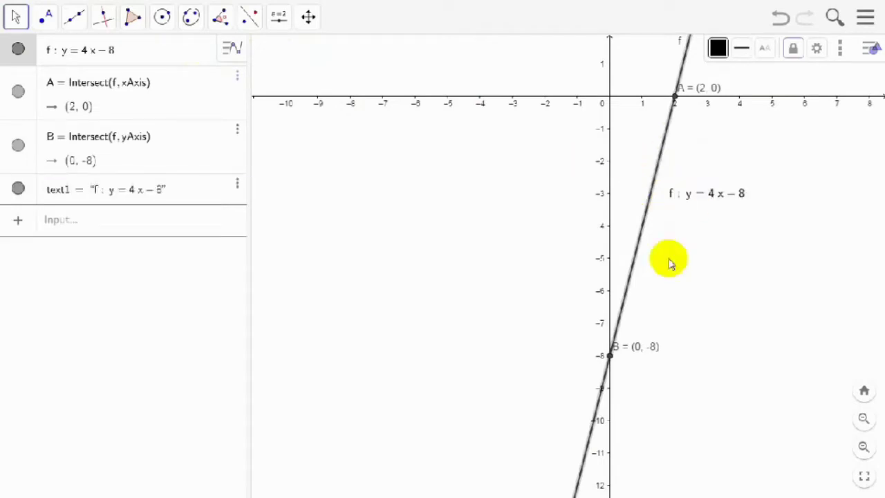
{"action": "left_click", "coordinate": [693, 200]}
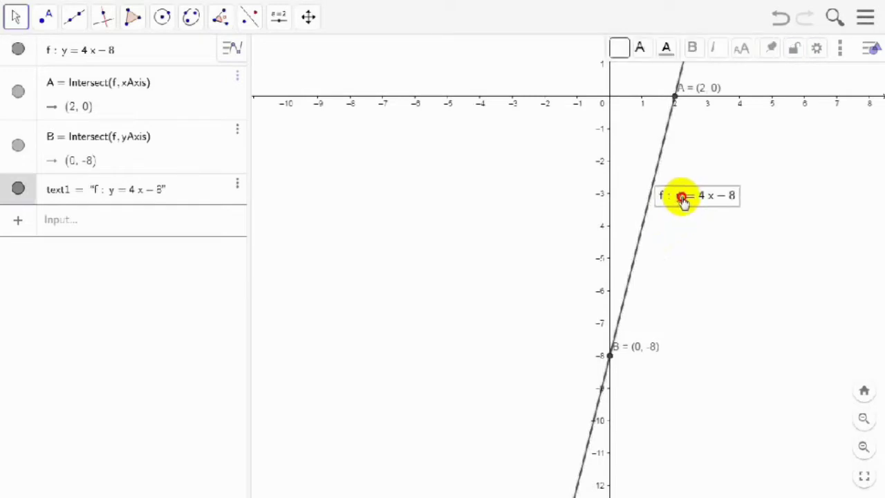
{"action": "left_click_drag", "start_coordinate": [654, 348], "coordinate": [657, 356]}
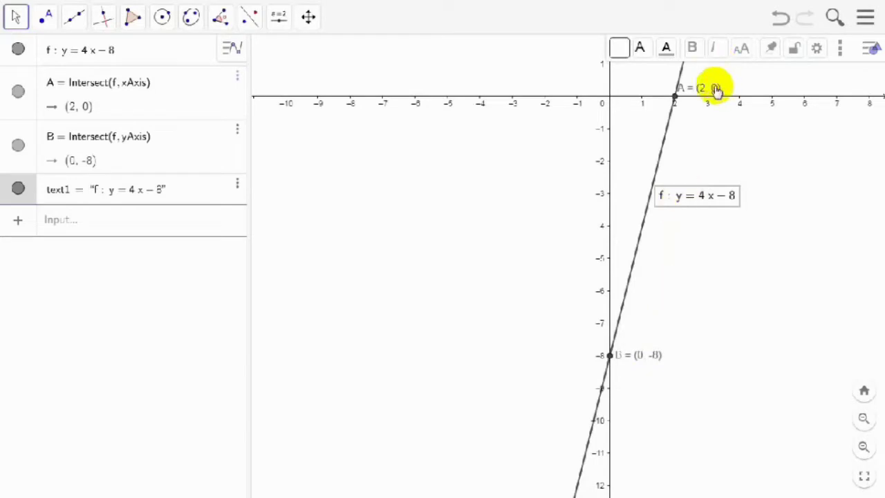
{"action": "left_click", "coordinate": [868, 48]}
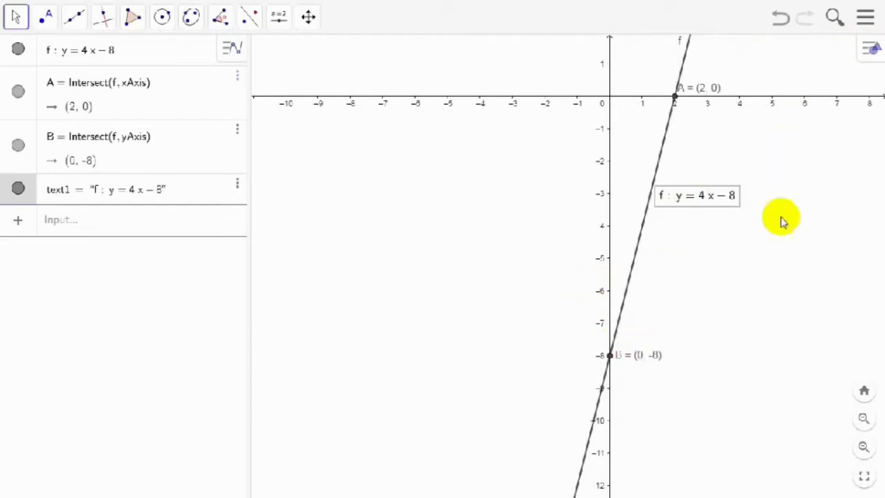
- Start a new construction and graph the quadratic function y = x² − 6x − 12
{"action": "left_click", "coordinate": [866, 16]}
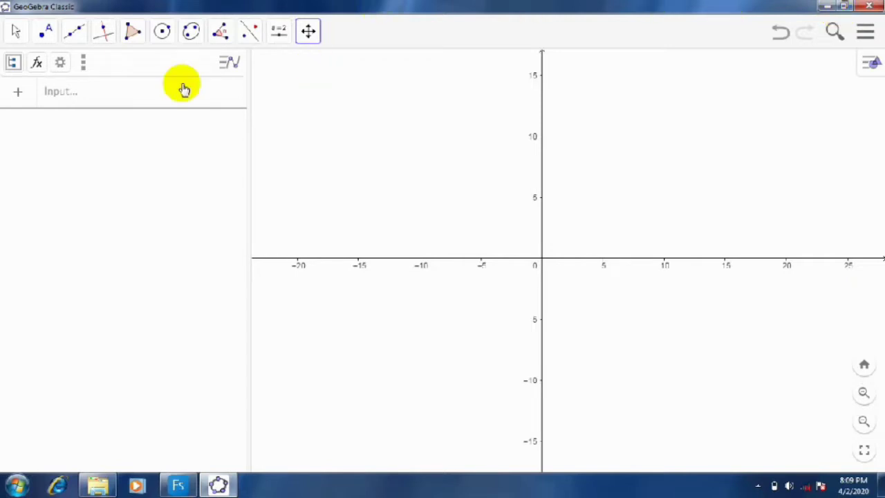
{"action": "left_click", "coordinate": [166, 104]}
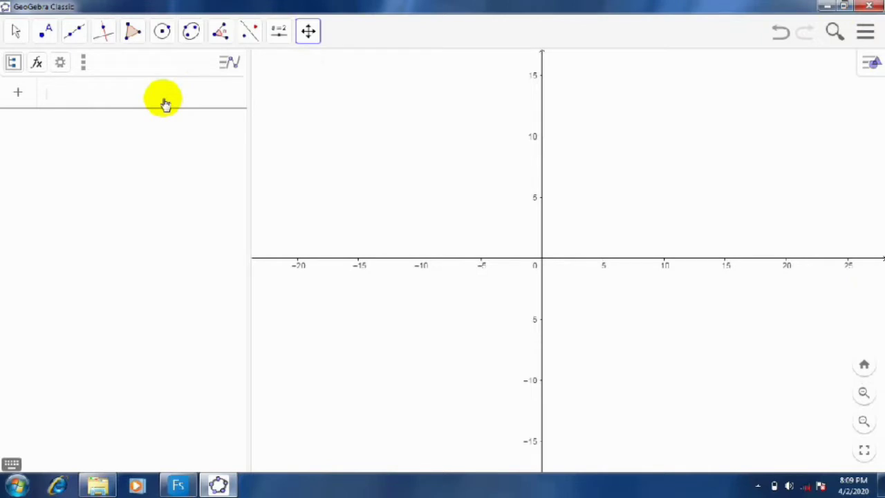
{"action": "type", "text": "y="}
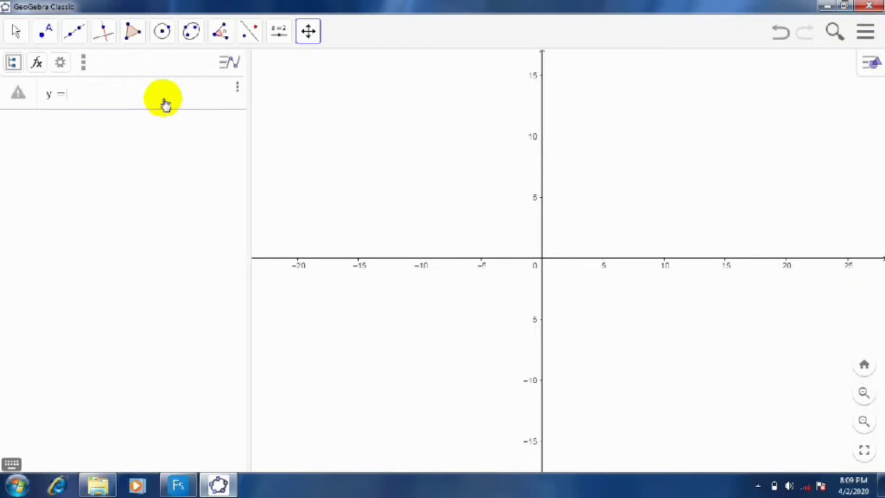
{"action": "type", "text": "x"}
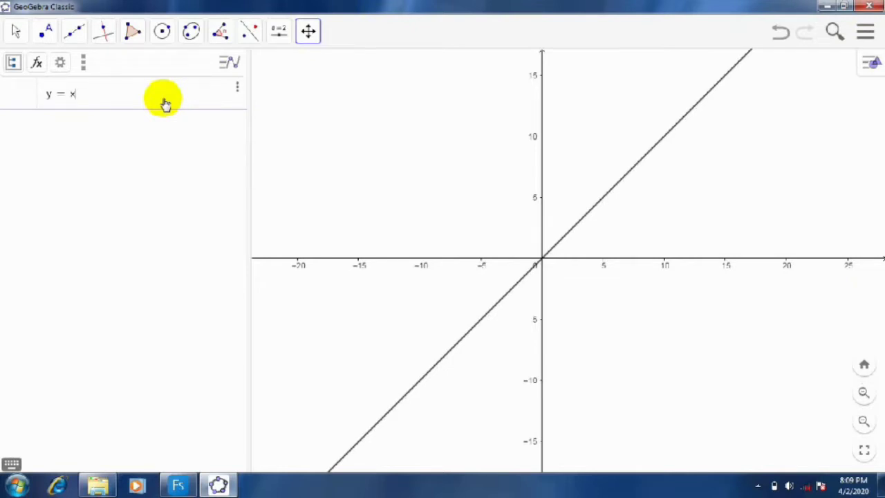
{"action": "type", "text": "^"}
{"action": "type", "text": "2"}
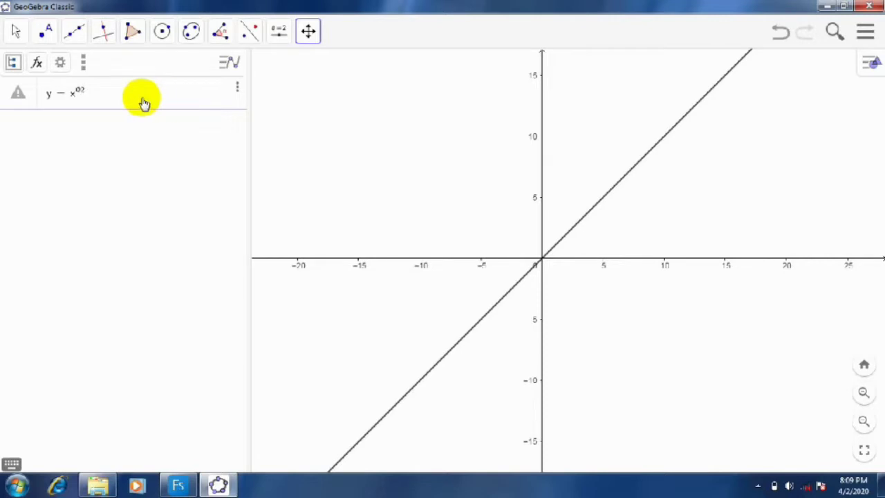
{"action": "key", "text": "BackSpace"}
{"action": "key", "text": "BackSpace"}
{"action": "type", "text": "^2"}
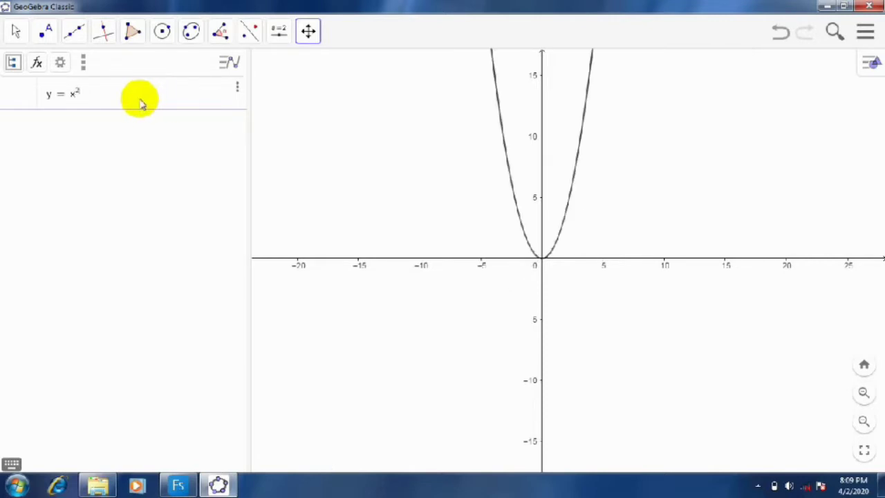
{"action": "key", "text": "Right"}
{"action": "type", "text": "-"}
{"action": "type", "text": "x"}
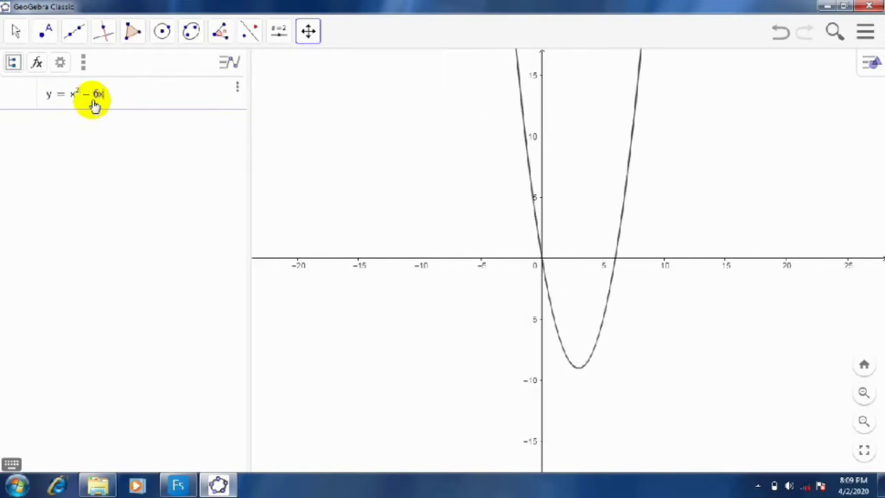
{"action": "type", "text": "-12"}
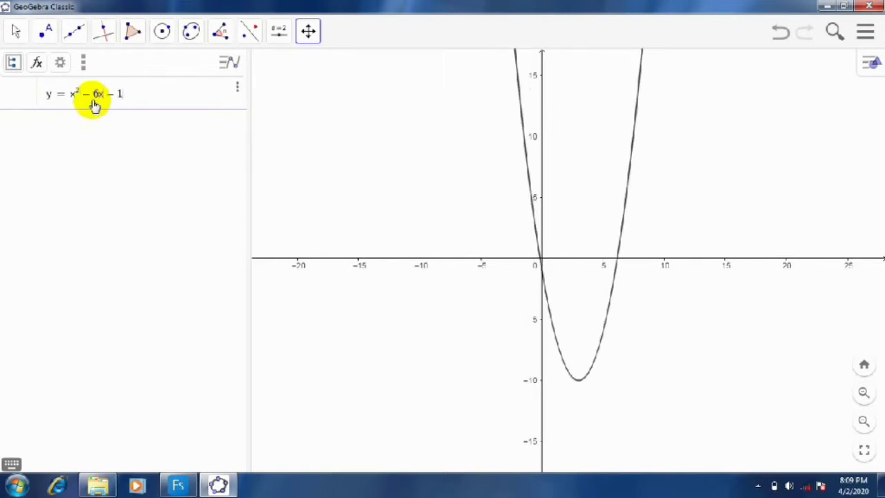
{"action": "key", "text": "Return"}
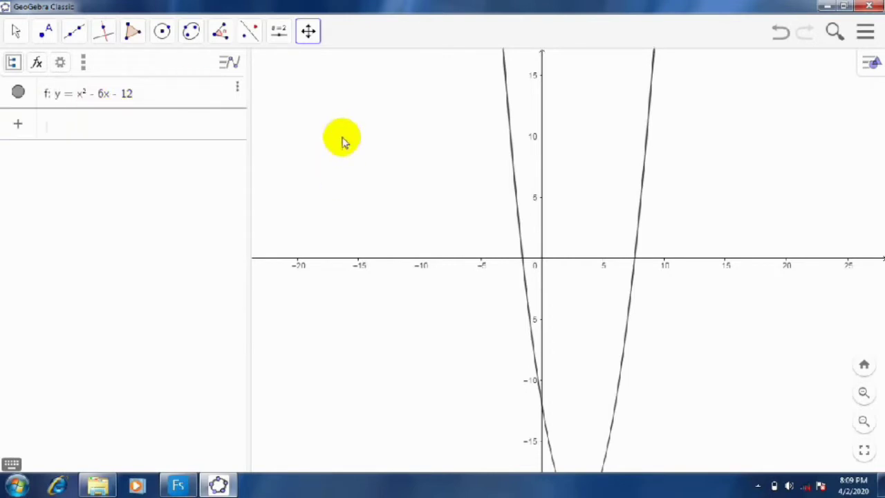
- Zoom and shift the graphics view to fit the whole parabola, including its vertex and axis intercepts
{"action": "left_click", "coordinate": [309, 31]}
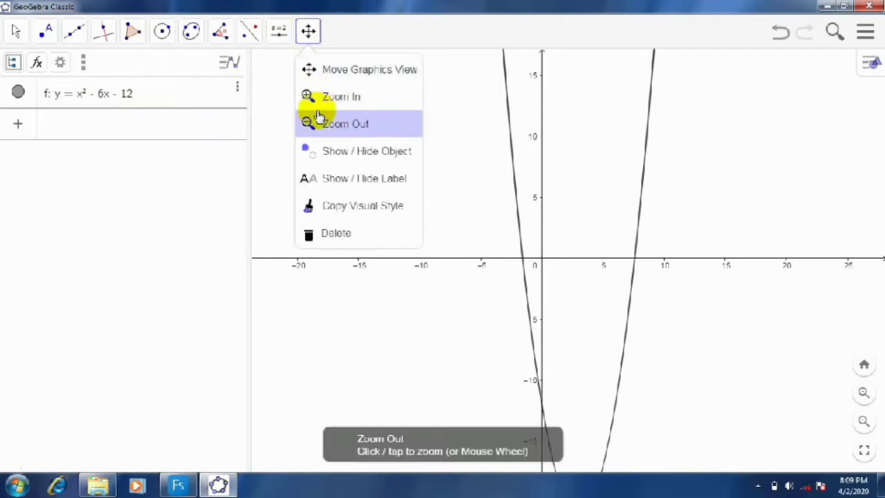
{"action": "left_click", "coordinate": [318, 119]}
{"action": "left_click", "coordinate": [411, 194]}
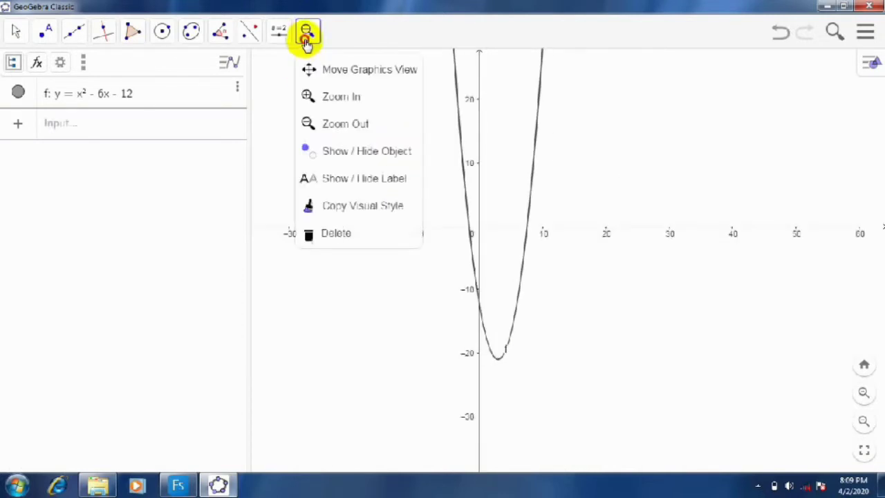
{"action": "left_click", "coordinate": [308, 32]}
{"action": "left_click", "coordinate": [327, 102]}
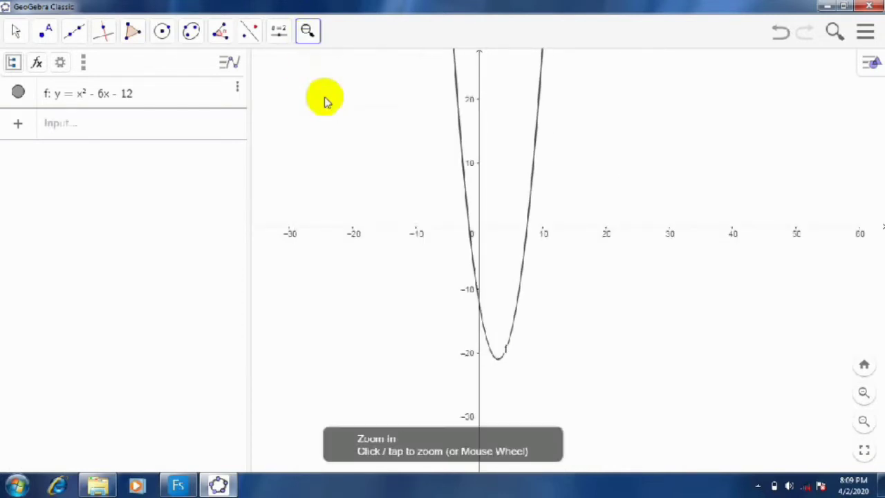
{"action": "left_click", "coordinate": [308, 31]}
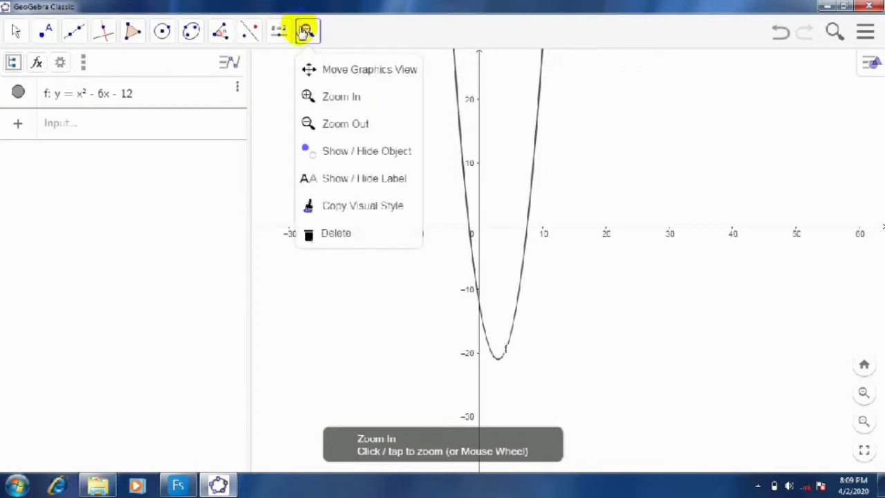
{"action": "left_click", "coordinate": [327, 101]}
{"action": "left_click", "coordinate": [346, 130]}
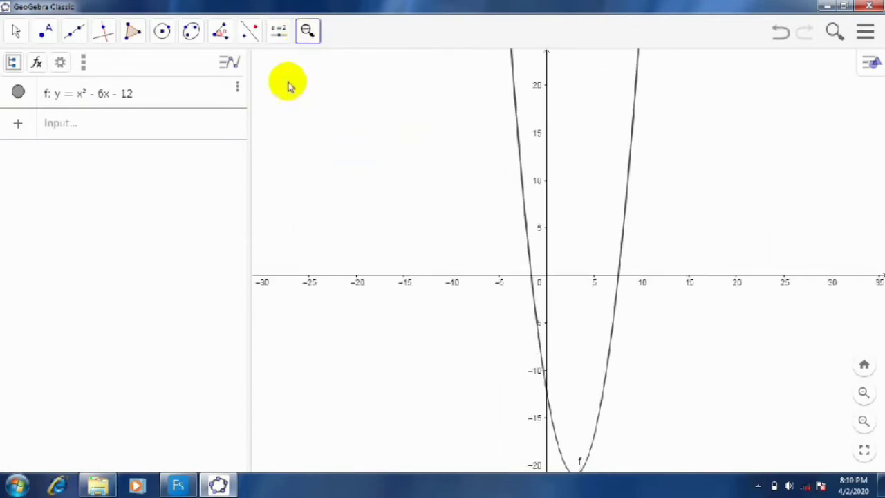
{"action": "left_click", "coordinate": [16, 31]}
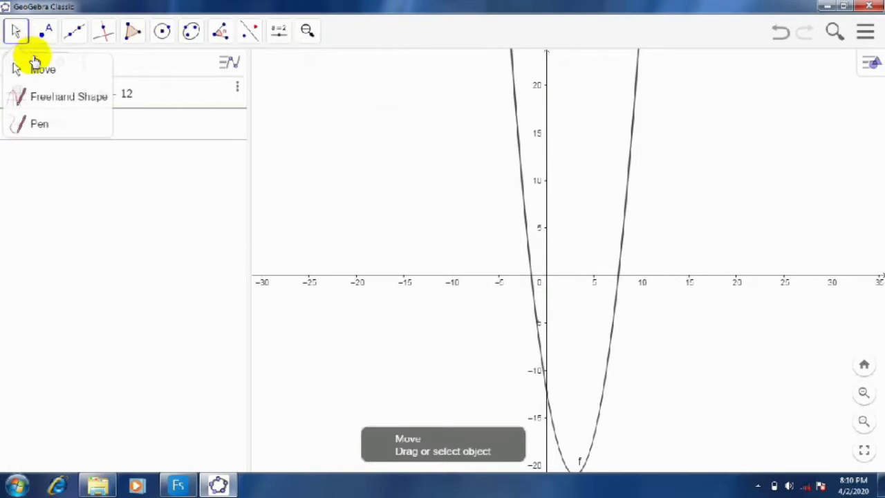
{"action": "left_click", "coordinate": [31, 66]}
{"action": "left_click_drag", "start_coordinate": [396, 211], "coordinate": [357, 76]}
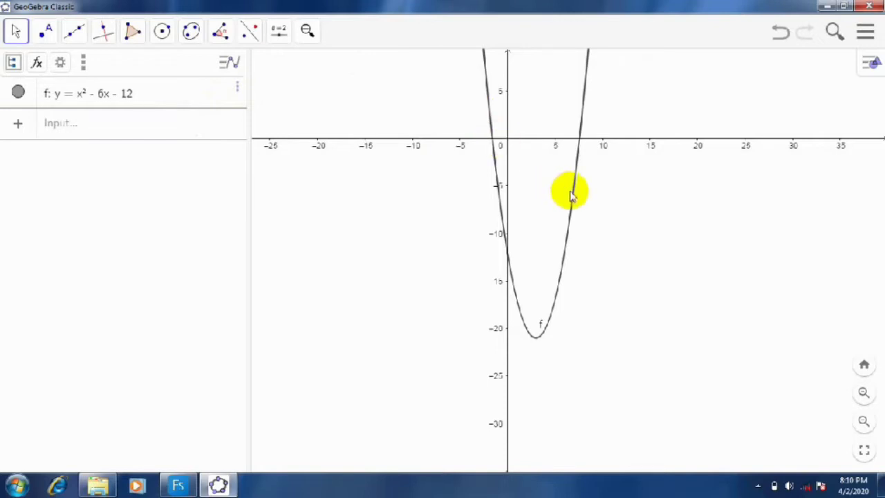
- Mark the intersection points of parabola f with the x-axis and with the y-axis using the Intersect tool
{"action": "left_click", "coordinate": [44, 35]}
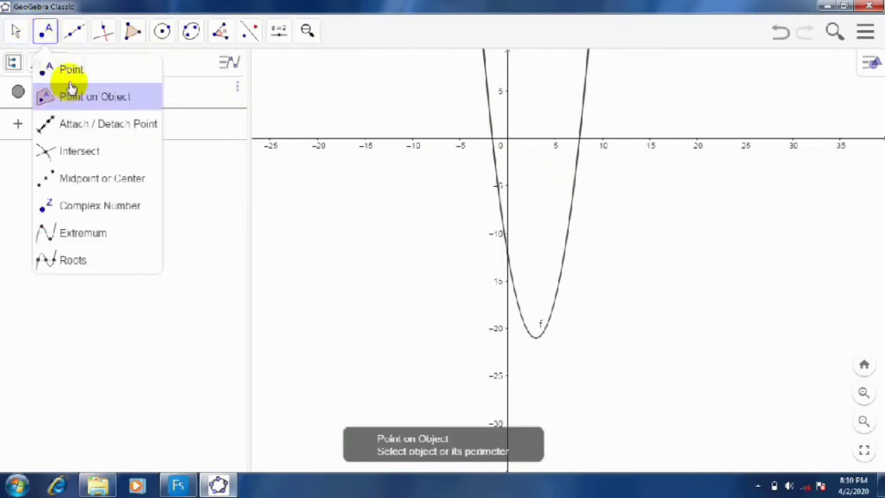
{"action": "left_click", "coordinate": [60, 144]}
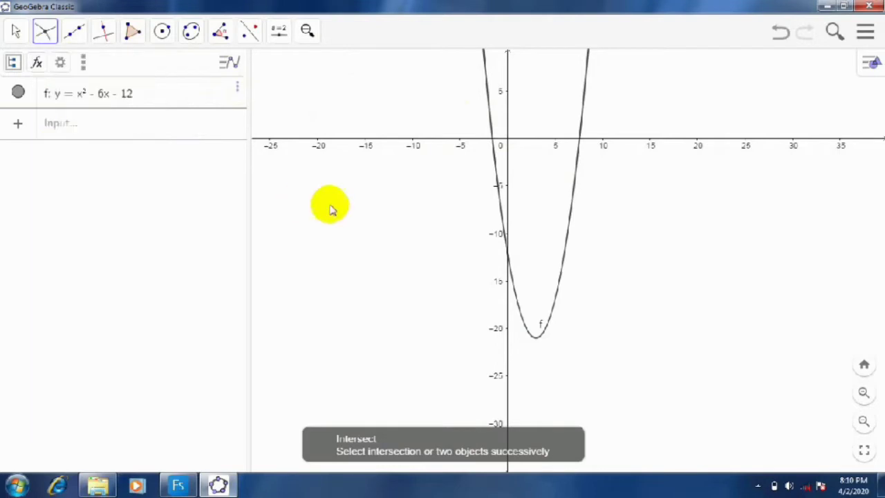
{"action": "left_click", "coordinate": [568, 229]}
{"action": "left_click", "coordinate": [621, 146]}
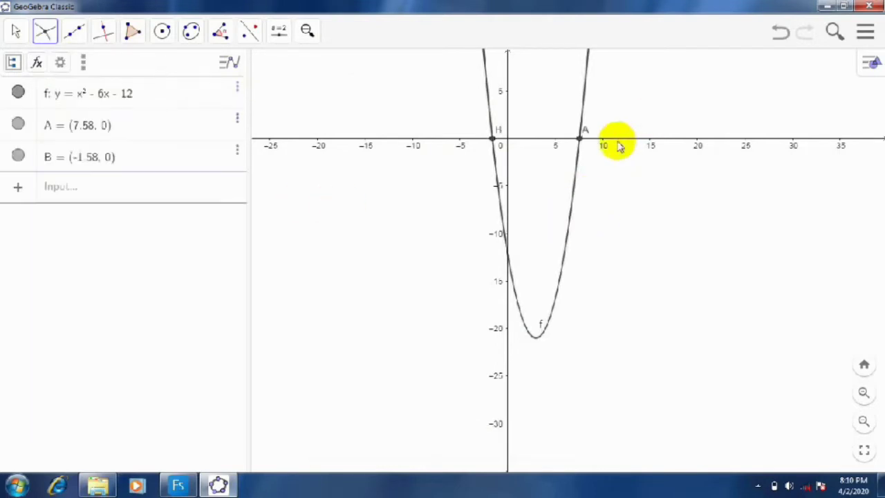
{"action": "left_click", "coordinate": [574, 188]}
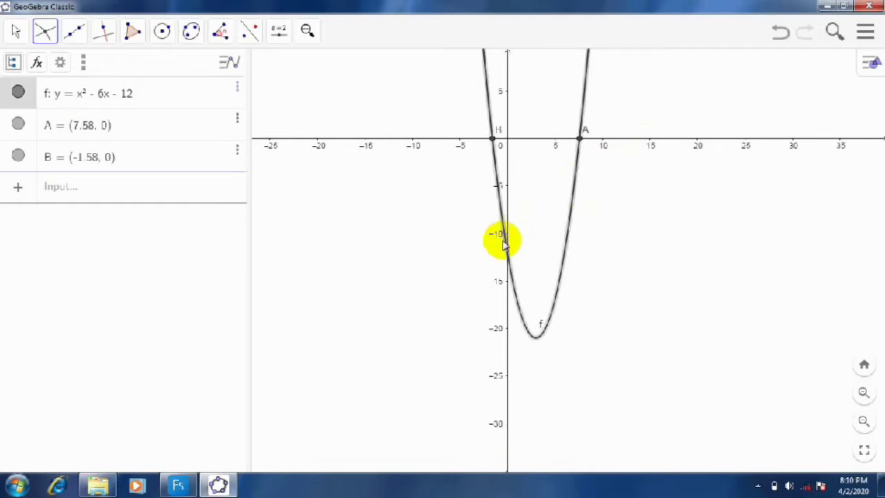
{"action": "left_click", "coordinate": [508, 309]}
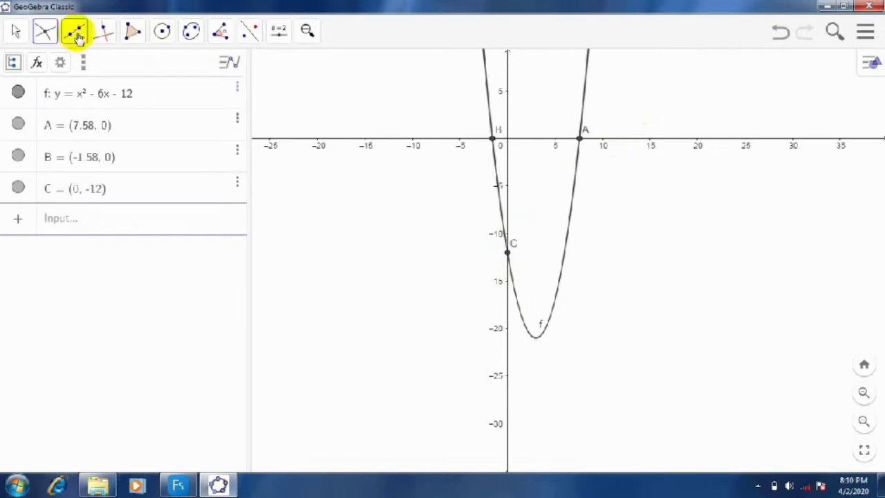
- Mark the vertex of parabola f using the Extremum tool
{"action": "left_click", "coordinate": [42, 33]}
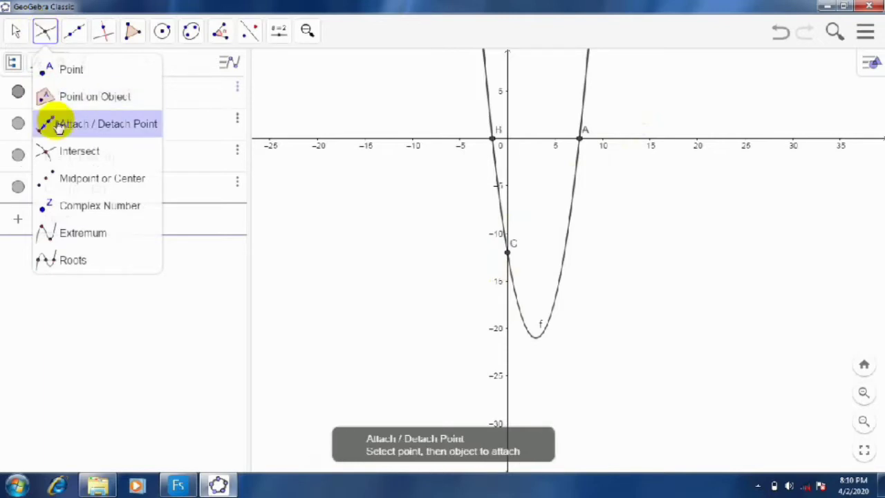
{"action": "left_click", "coordinate": [111, 242]}
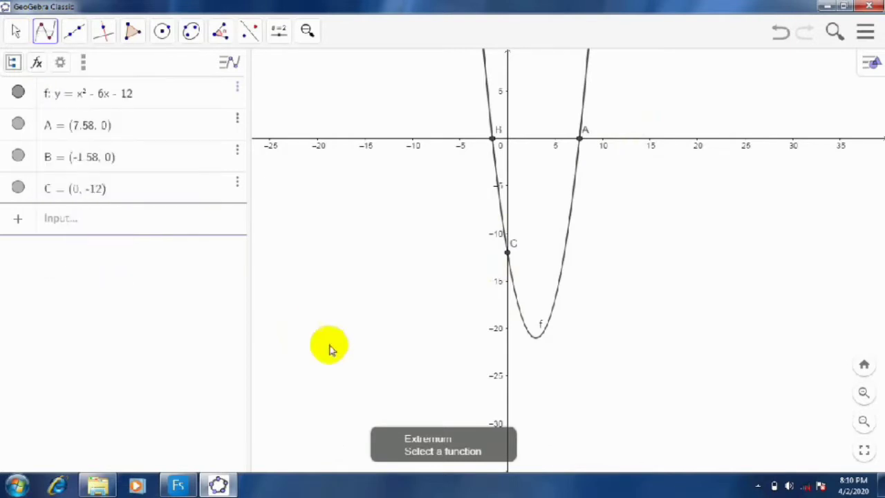
{"action": "left_click", "coordinate": [531, 339]}
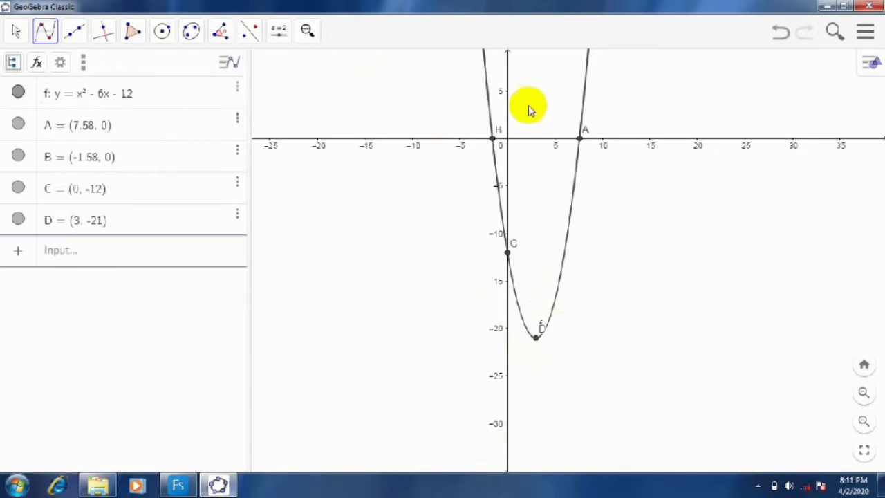
- Set the label of point A, the parabola's positive x-axis intersection, to show Name & Value
{"action": "right_click", "coordinate": [582, 141]}
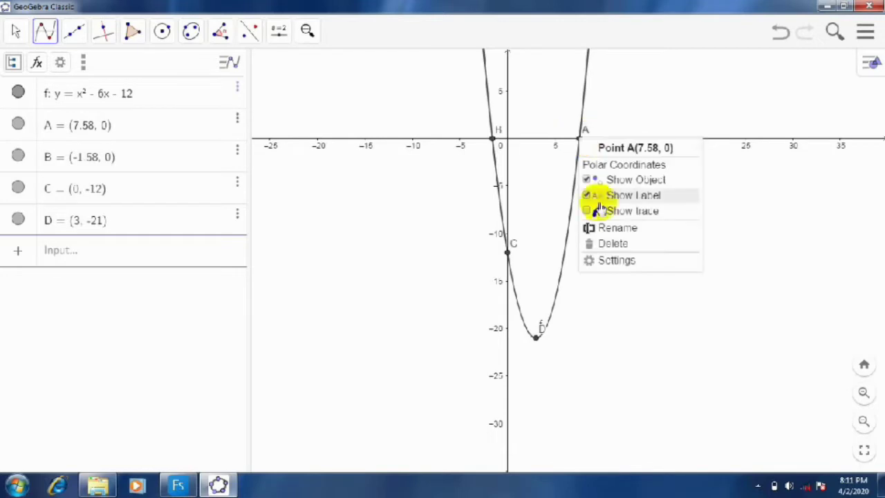
{"action": "left_click", "coordinate": [606, 262]}
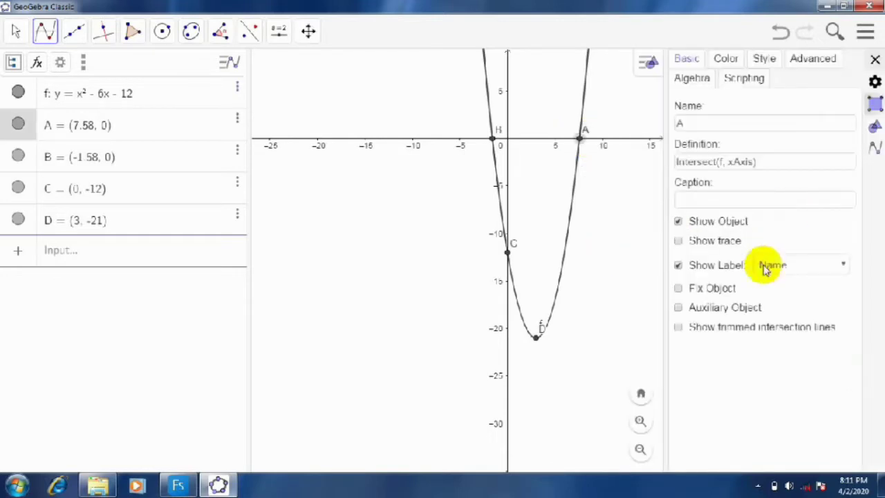
{"action": "left_click", "coordinate": [814, 267]}
{"action": "left_click", "coordinate": [832, 299]}
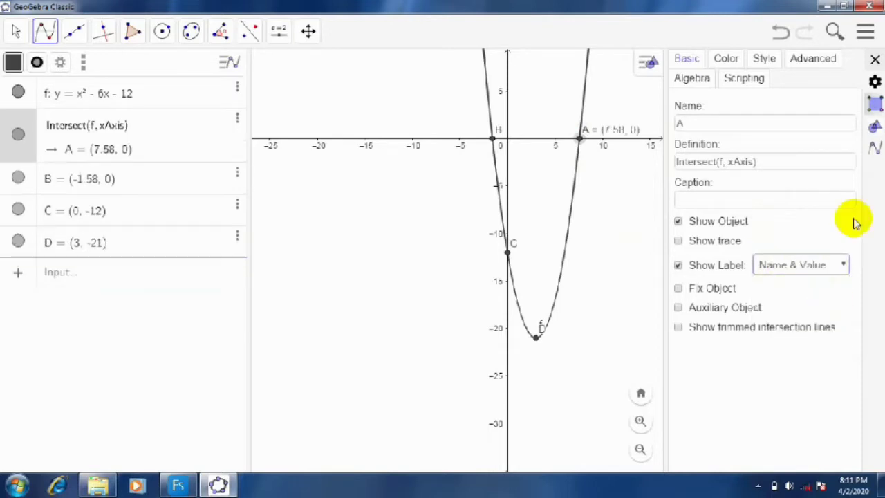
{"action": "left_click", "coordinate": [877, 61]}
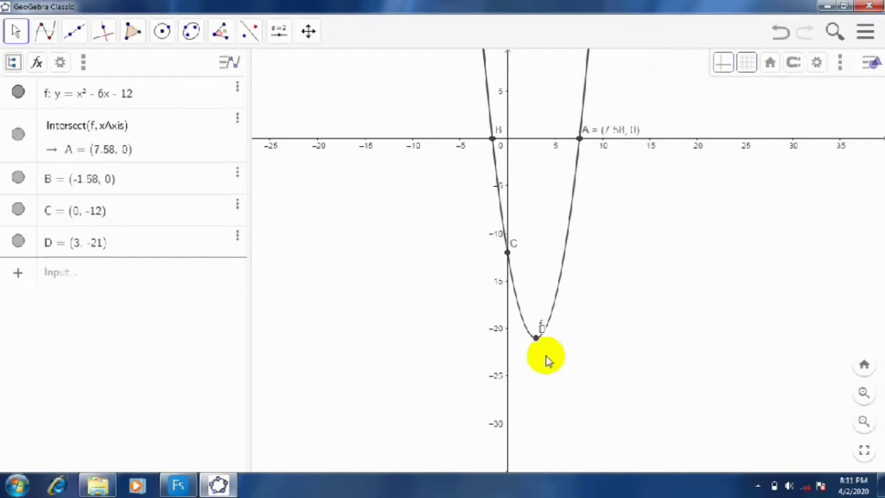
- Set the label of point B, the parabola's negative x-axis intersection, to show Name & Value
{"action": "right_click", "coordinate": [493, 142]}
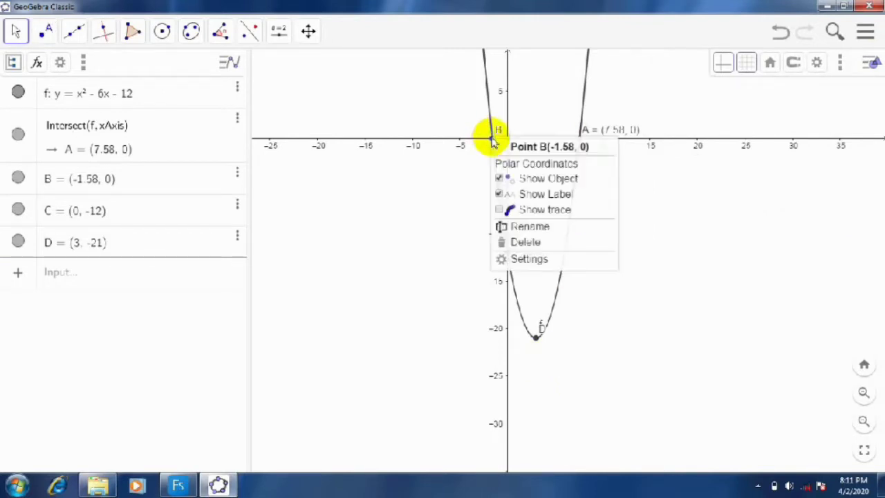
{"action": "left_click", "coordinate": [527, 263]}
{"action": "left_click", "coordinate": [780, 266]}
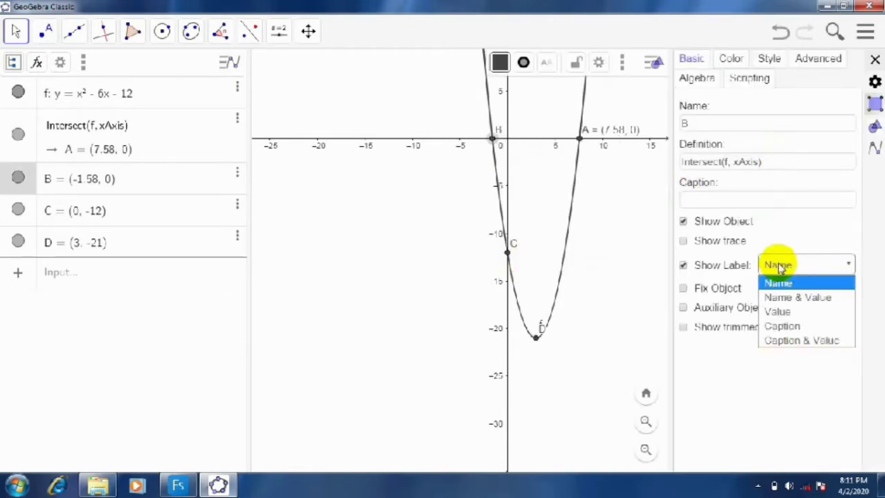
{"action": "left_click", "coordinate": [787, 298]}
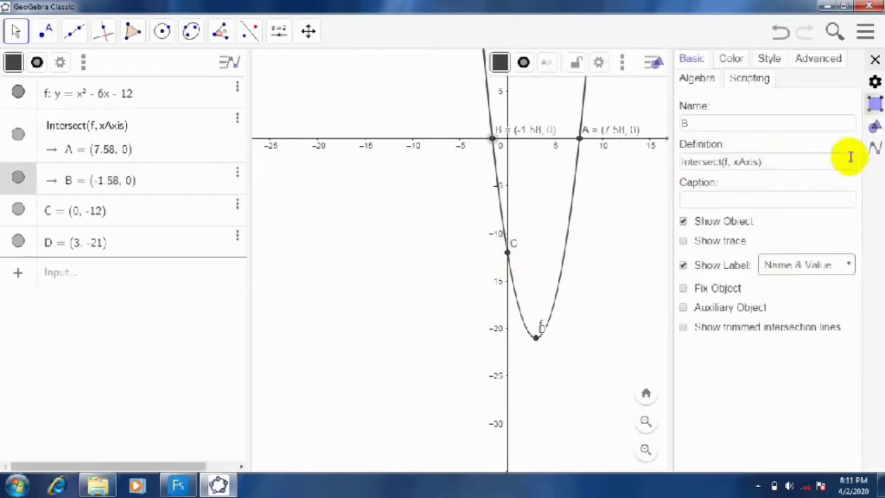
{"action": "left_click", "coordinate": [875, 60]}
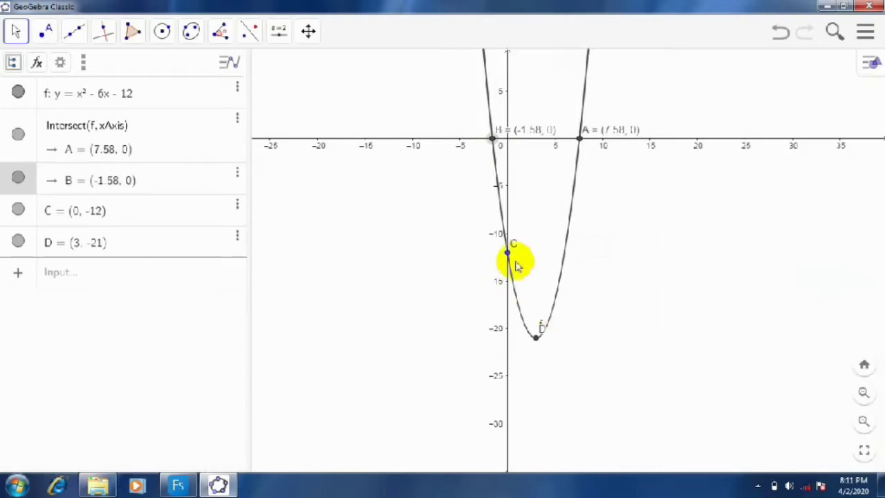
- Set the label of point C, the parabola's y-axis intersection, to show Name & Value
{"action": "right_click", "coordinate": [509, 253]}
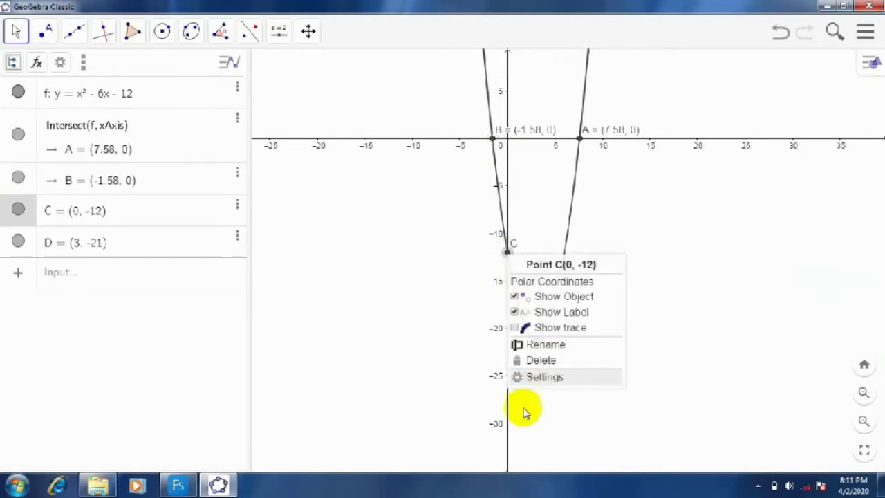
{"action": "left_click", "coordinate": [545, 377]}
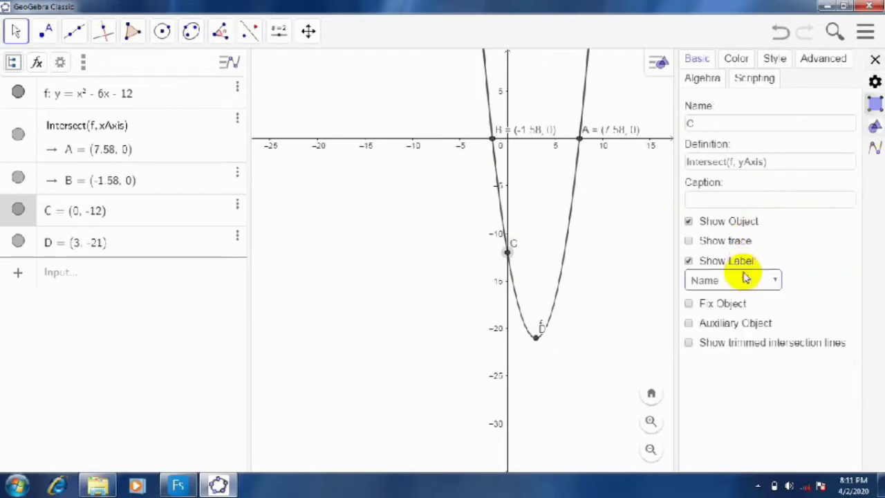
{"action": "left_click", "coordinate": [780, 283]}
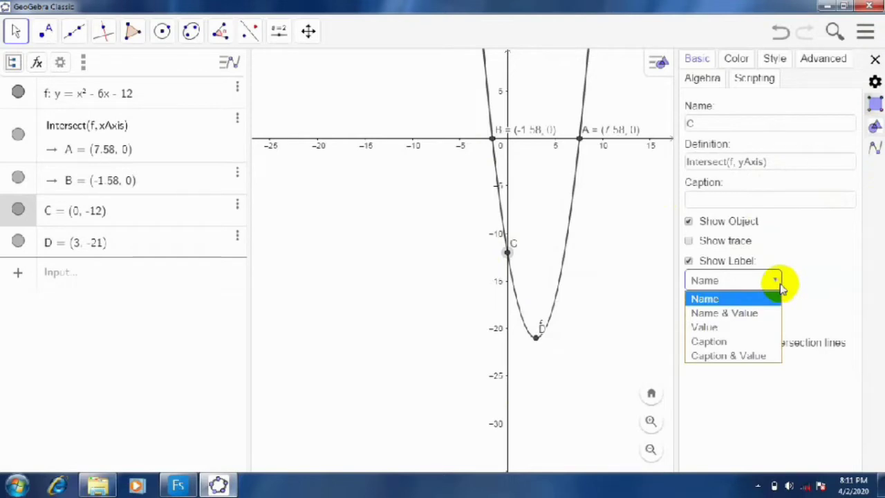
{"action": "left_click", "coordinate": [754, 313]}
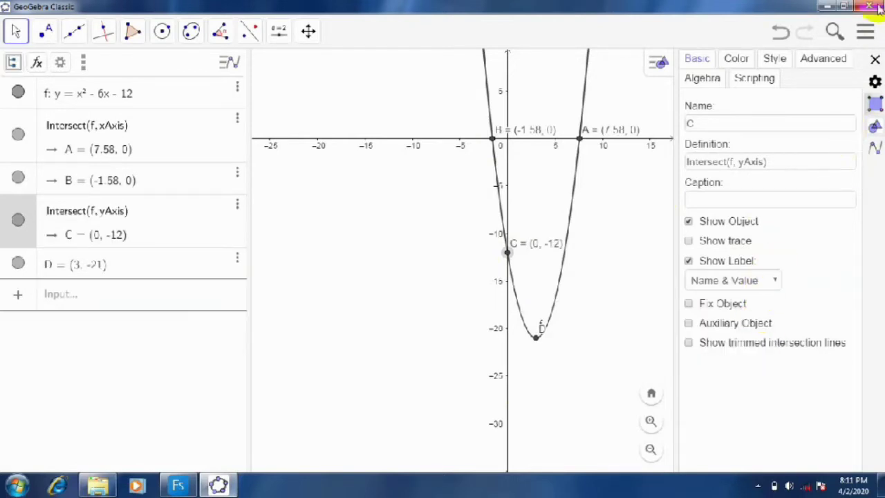
{"action": "left_click", "coordinate": [875, 60]}
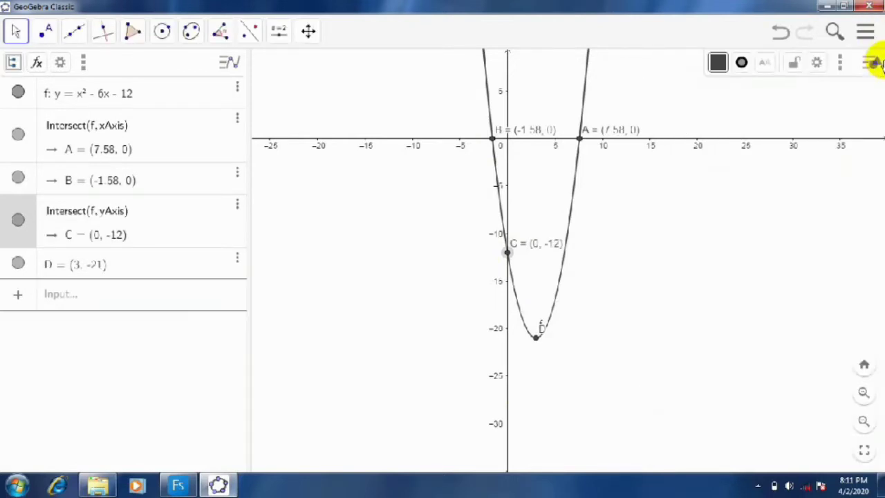
- Set the label of point D, the parabola's vertex, to show Name & Value
{"action": "left_click", "coordinate": [537, 338]}
{"action": "right_click", "coordinate": [537, 338]}
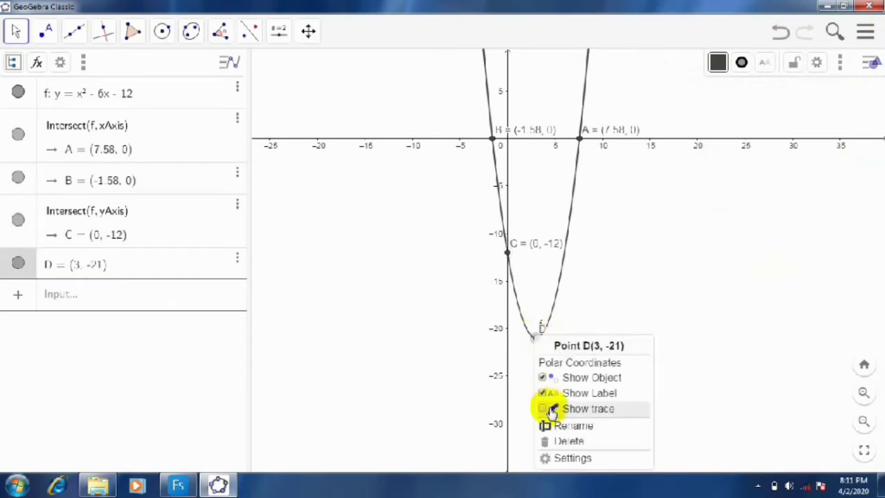
{"action": "left_click", "coordinate": [566, 458]}
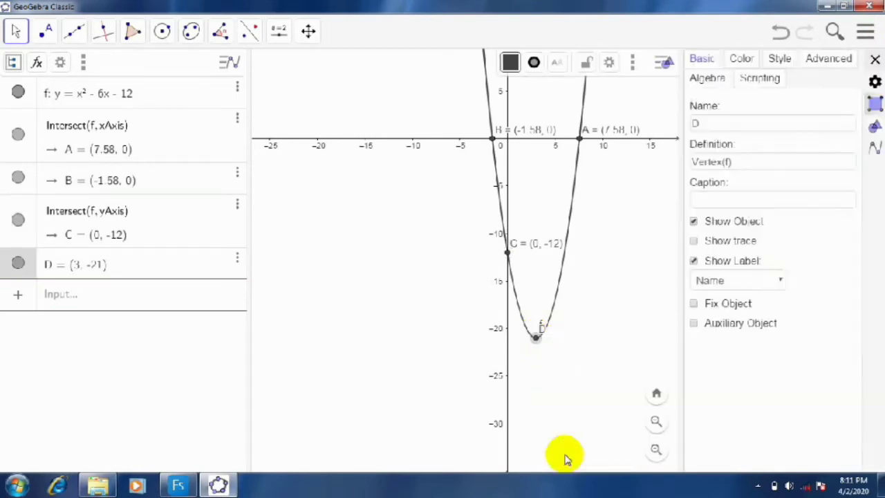
{"action": "left_click", "coordinate": [752, 280]}
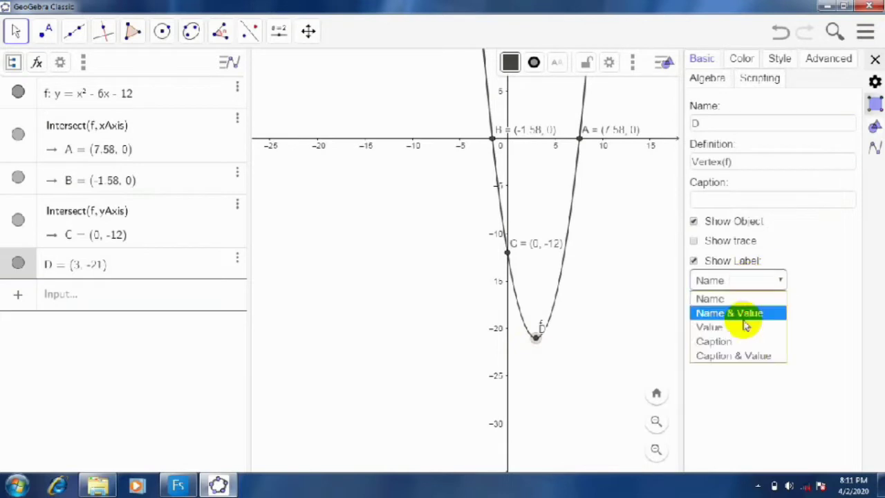
{"action": "left_click", "coordinate": [743, 310]}
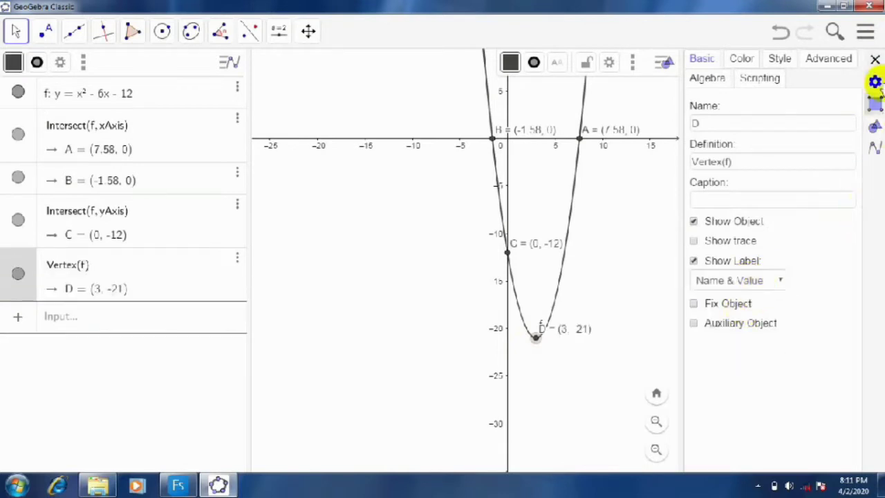
{"action": "left_click", "coordinate": [876, 60]}
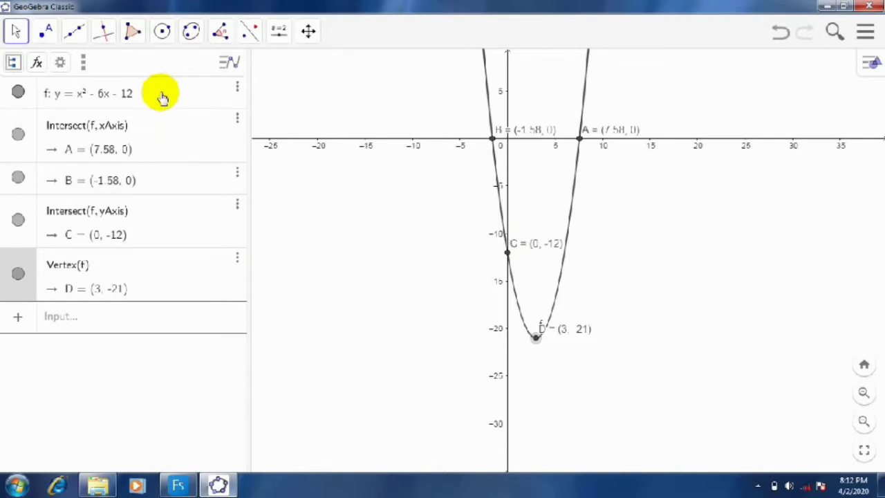
- Place the equation of f as text beside the parabola's right arm and nudge the labels of points D and C away from the curve
{"action": "left_click_drag", "start_coordinate": [159, 97], "coordinate": [588, 197]}
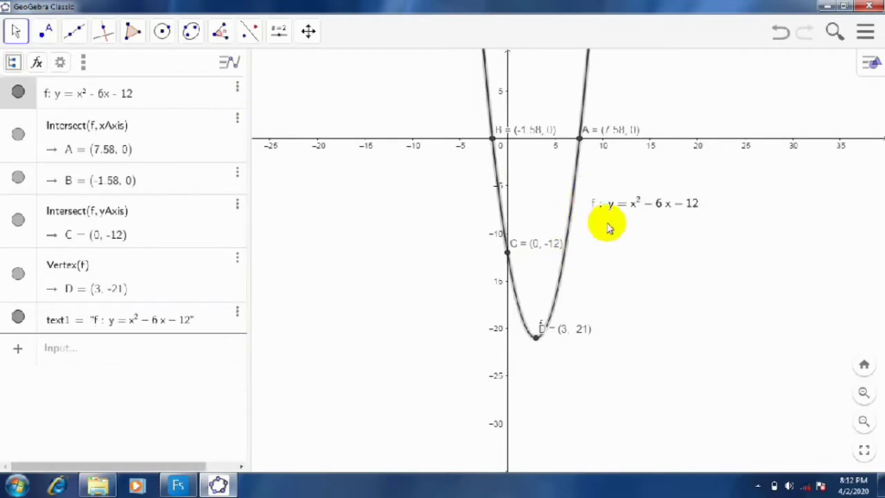
{"action": "left_click", "coordinate": [644, 209]}
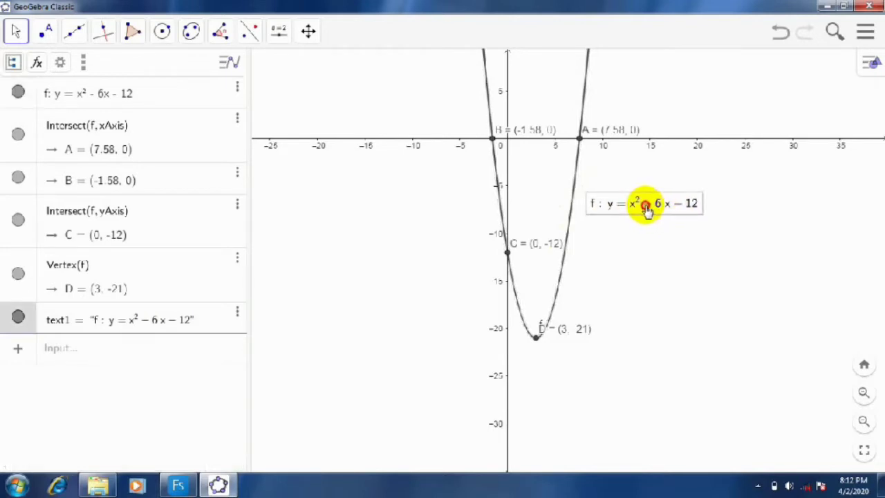
{"action": "left_click_drag", "start_coordinate": [644, 211], "coordinate": [636, 211]}
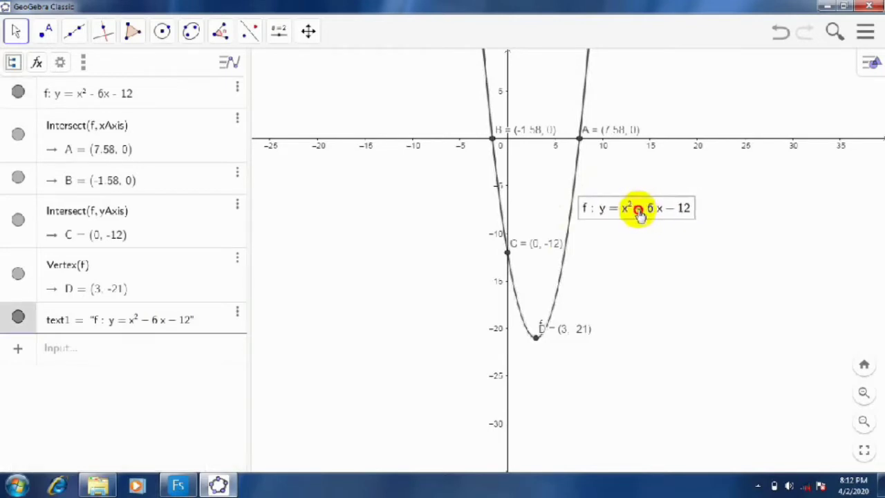
{"action": "left_click", "coordinate": [631, 263]}
{"action": "left_click_drag", "start_coordinate": [583, 331], "coordinate": [589, 343]}
{"action": "left_click_drag", "start_coordinate": [535, 247], "coordinate": [539, 256]}
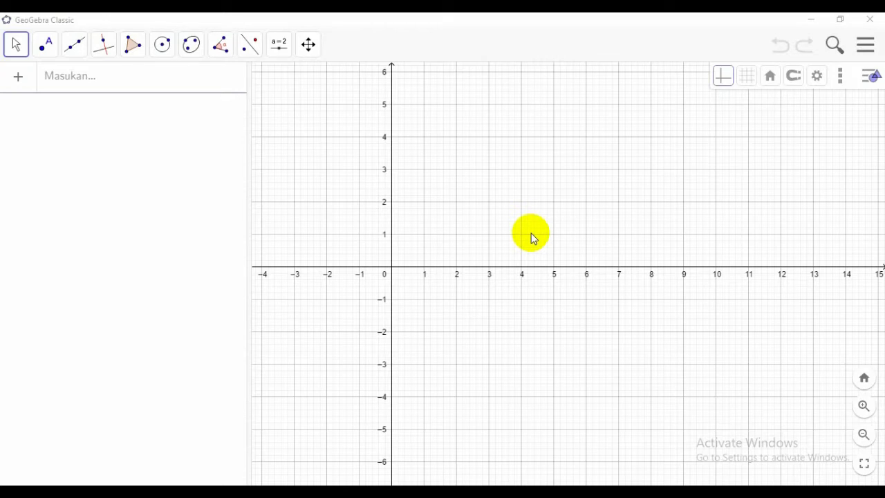
- Graph the parabola y = x² + 2x + 6 in the empty construction
{"action": "left_click", "coordinate": [68, 80]}
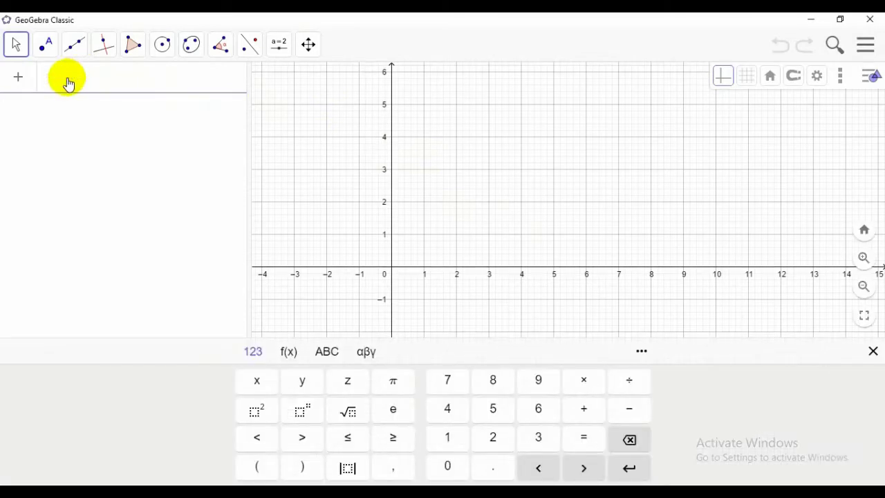
{"action": "type", "text": "y = "}
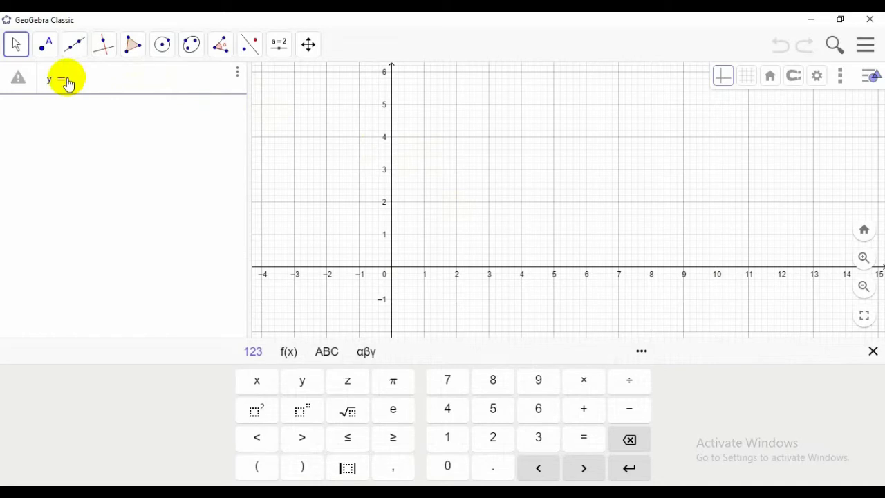
{"action": "type", "text": "x"}
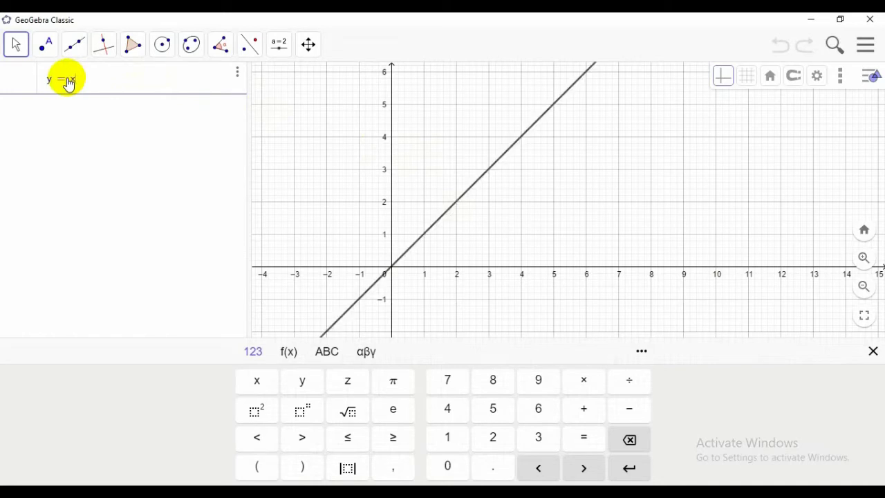
{"action": "left_click", "coordinate": [256, 417]}
{"action": "type", "text": "+ 2x "}
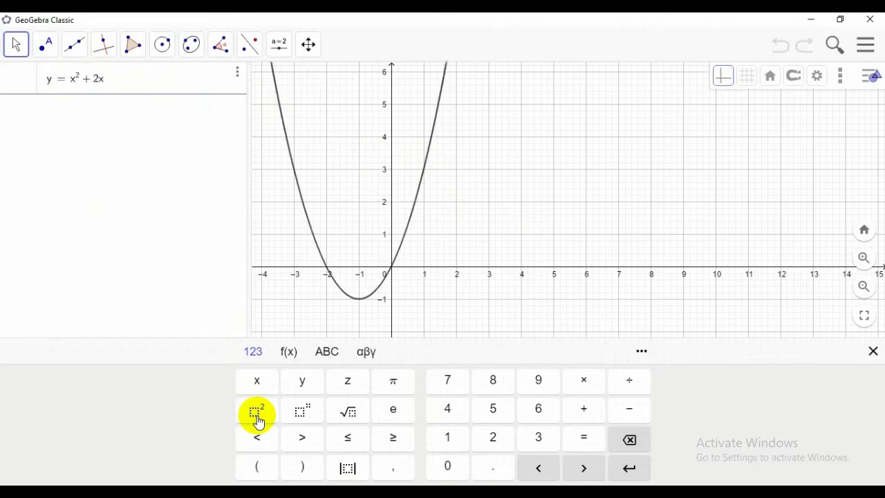
{"action": "type", "text": "+ 6"}
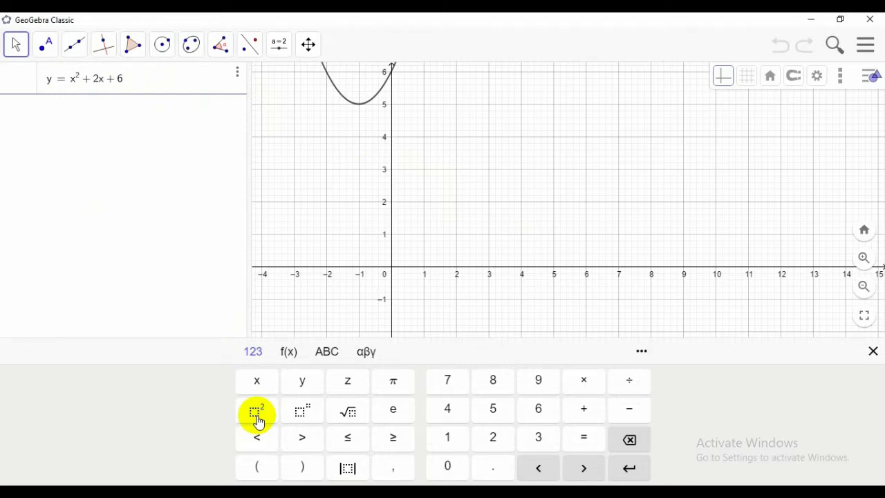
{"action": "key", "text": "Return"}
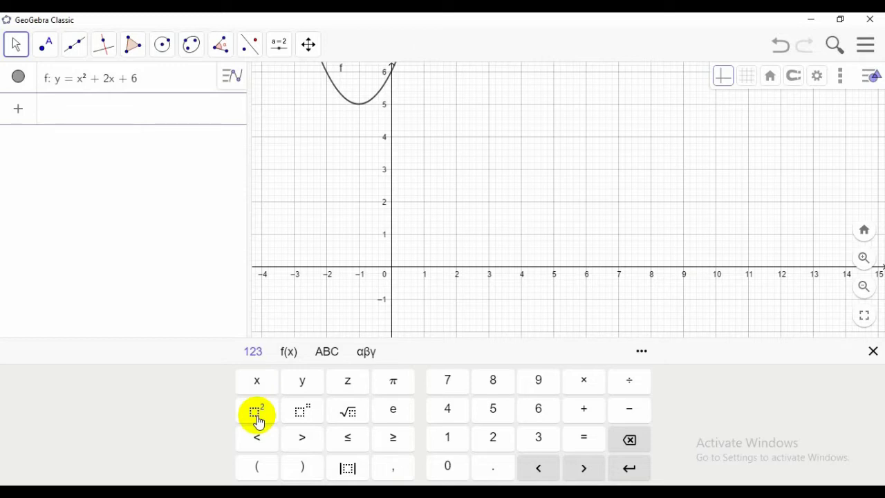
- Add the line y = 3x + 8 to the same graph and close the on-screen keyboard
{"action": "type", "text": "y = "}
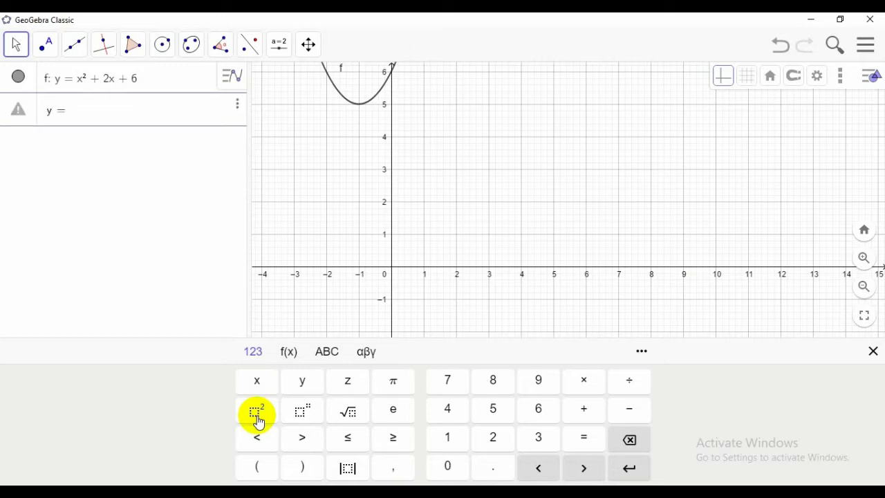
{"action": "type", "text": "3x "}
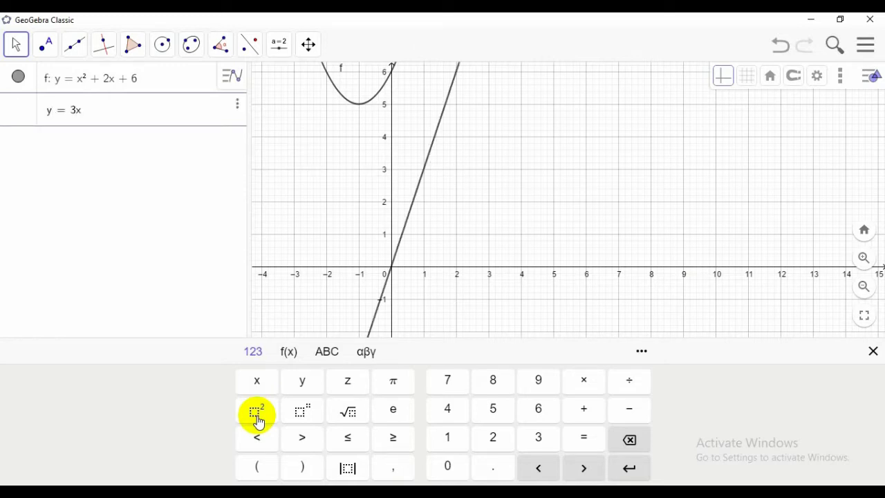
{"action": "type", "text": "+ 8"}
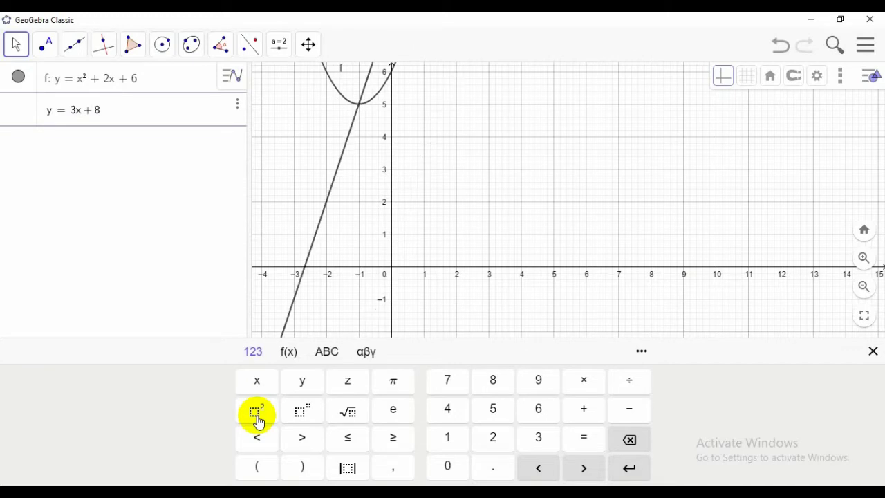
{"action": "key", "text": "Return"}
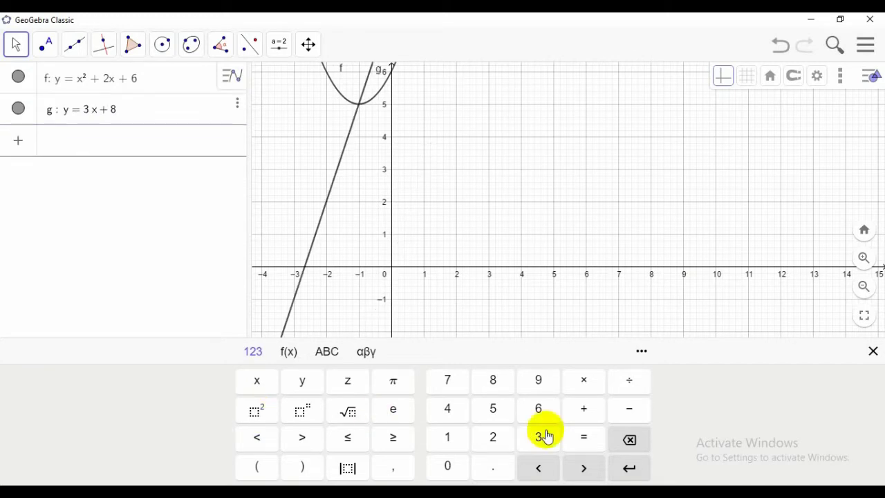
{"action": "left_click", "coordinate": [562, 224]}
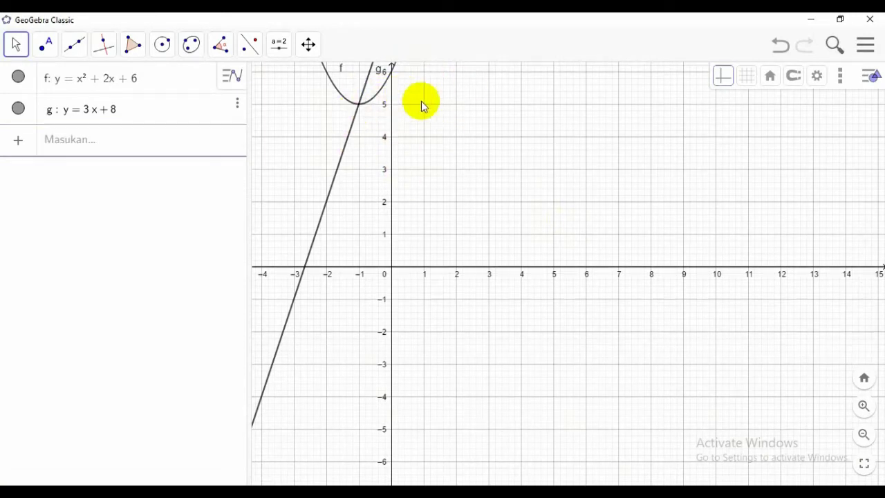
- Zoom out and shift the graph to examine both crossings of parabola f and line g
{"action": "left_click", "coordinate": [309, 46]}
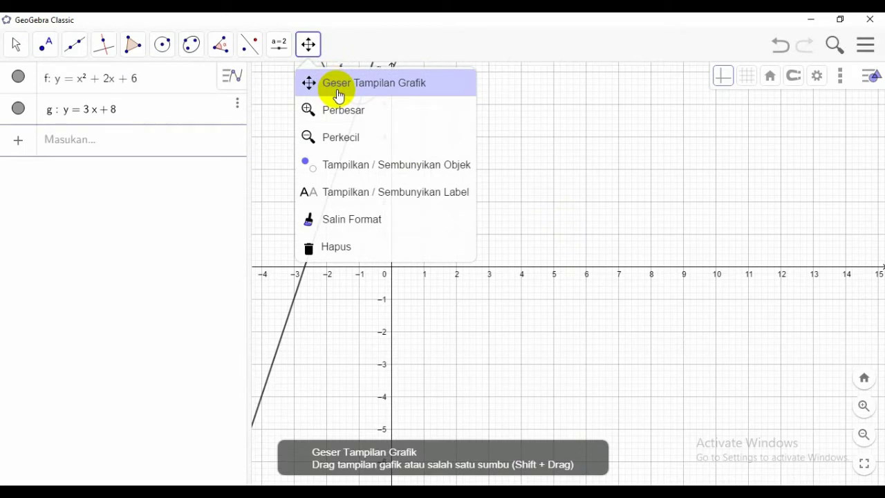
{"action": "left_click", "coordinate": [338, 136]}
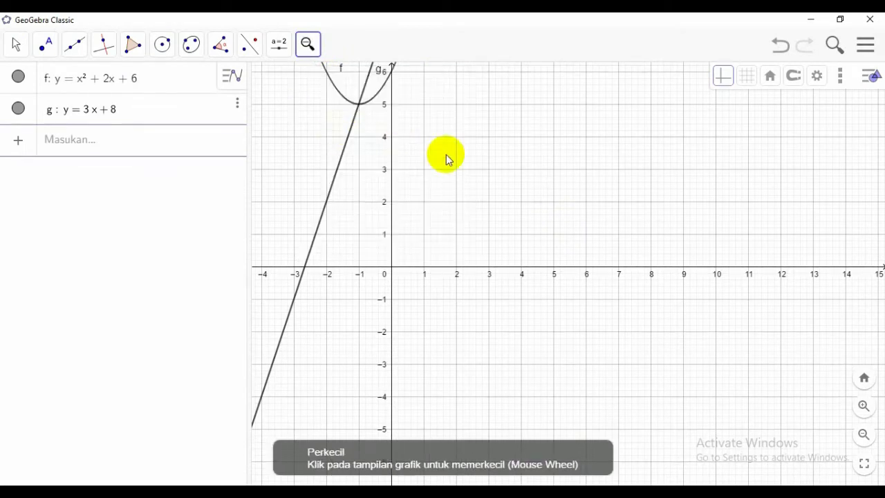
{"action": "left_click", "coordinate": [446, 155]}
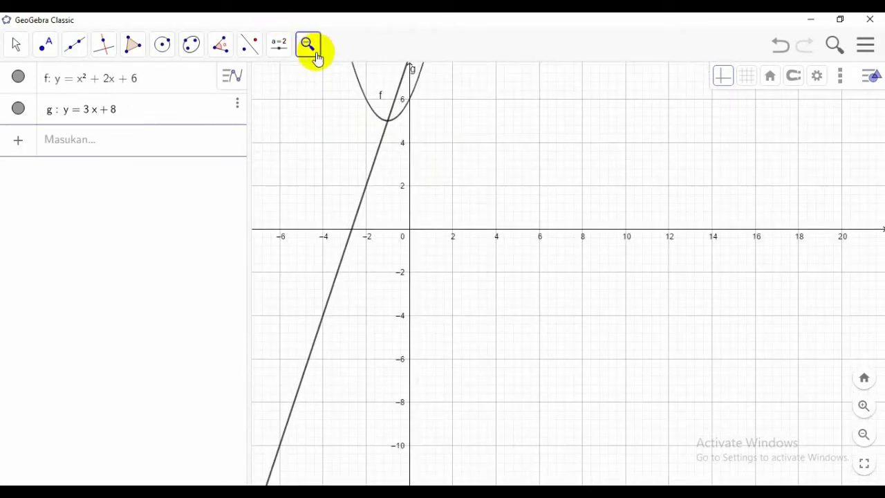
{"action": "left_click", "coordinate": [315, 55]}
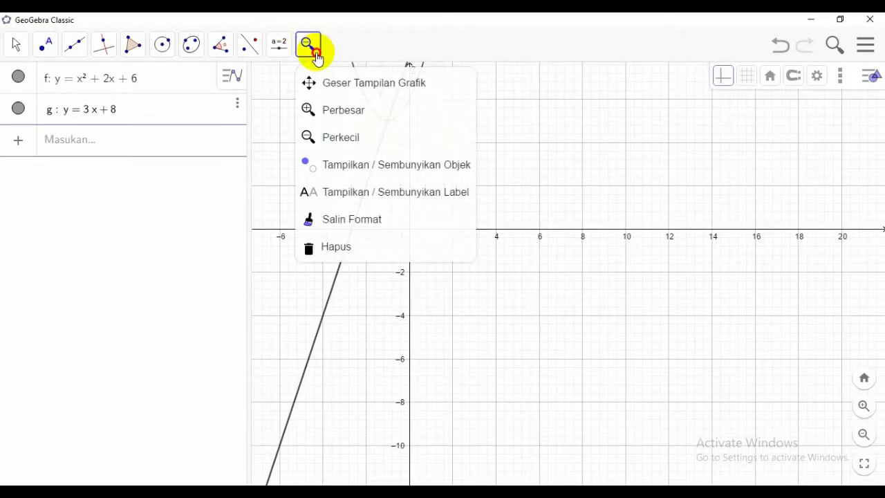
{"action": "left_click", "coordinate": [337, 90]}
{"action": "left_click_drag", "start_coordinate": [500, 122], "coordinate": [483, 344]}
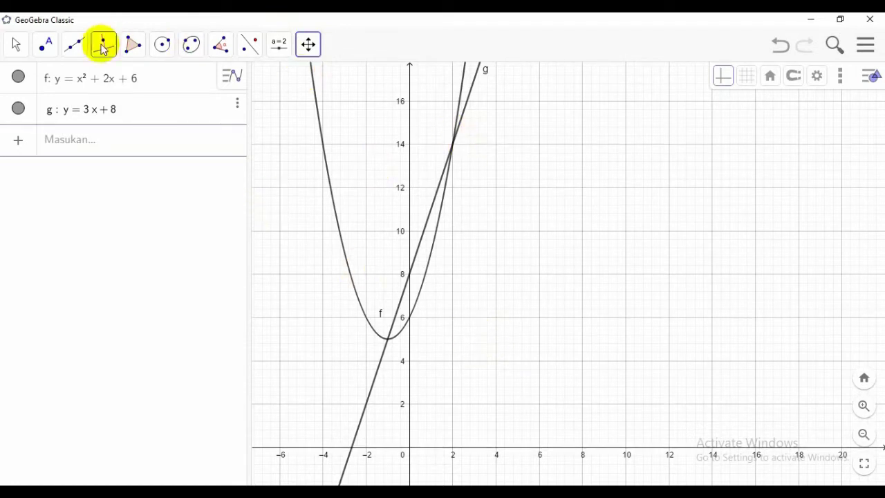
{"action": "left_click", "coordinate": [16, 44]}
{"action": "mouse_move", "coordinate": [75, 43]}
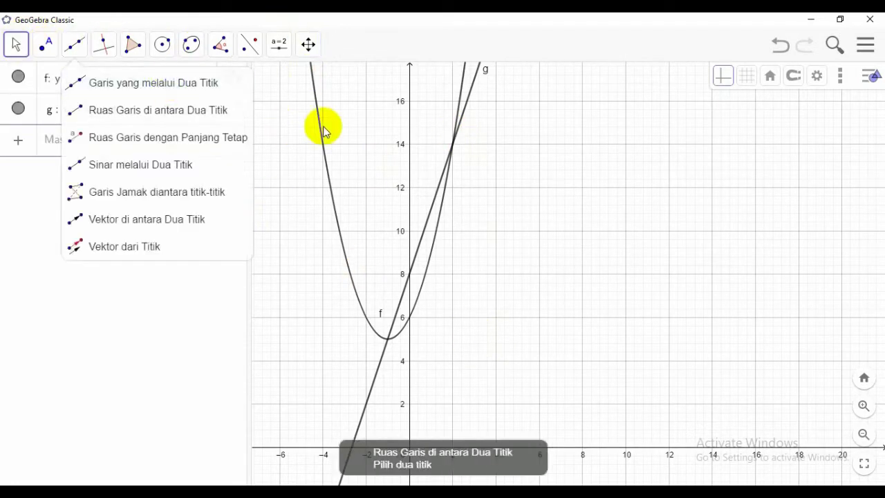
{"action": "left_click", "coordinate": [381, 143]}
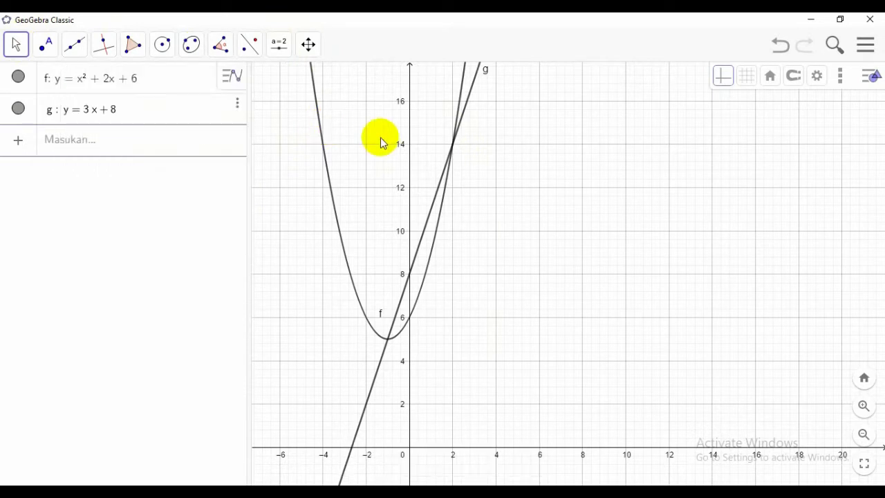
- Change the color of line g to blue (#0000FF) in its object settings and close them
{"action": "left_click", "coordinate": [466, 111]}
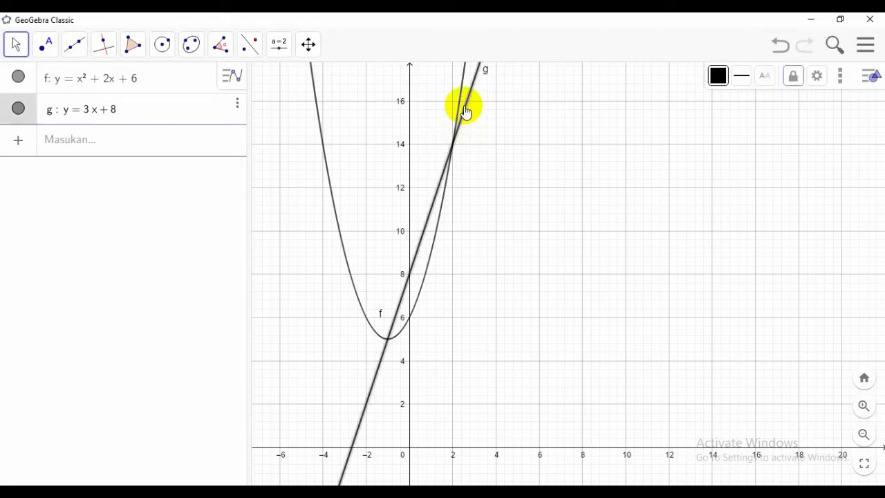
{"action": "right_click", "coordinate": [467, 112]}
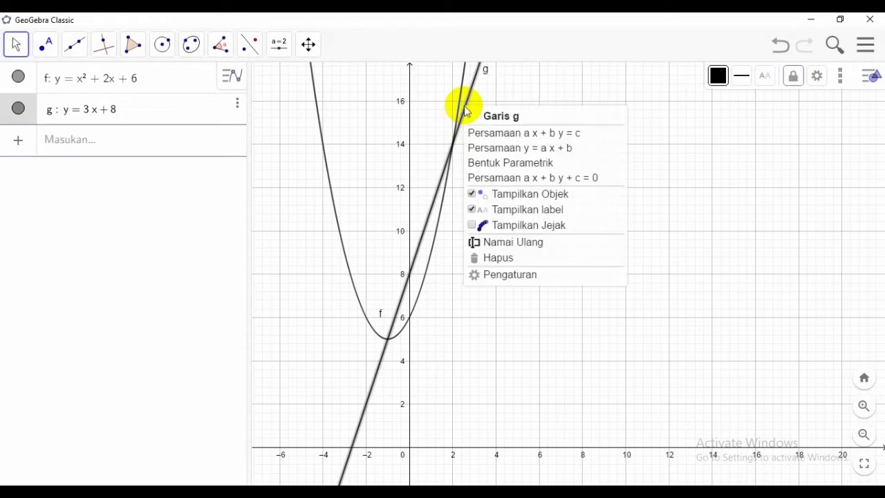
{"action": "left_click", "coordinate": [518, 275]}
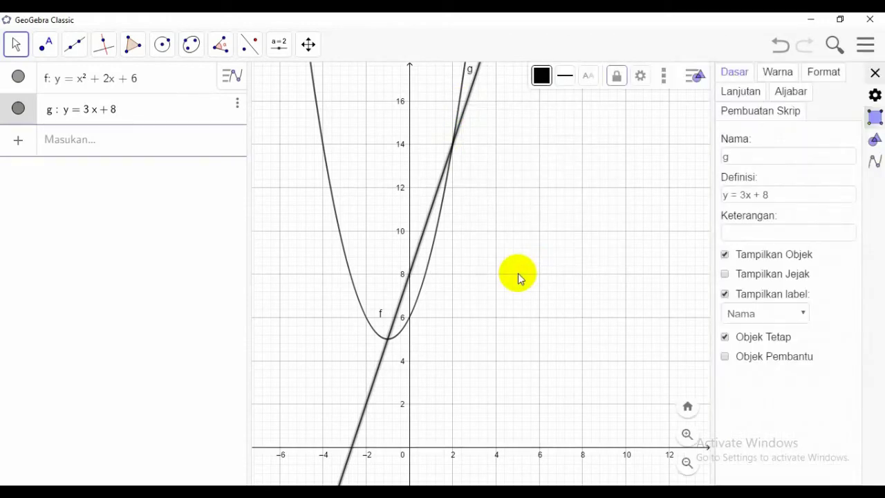
{"action": "left_click", "coordinate": [777, 72]}
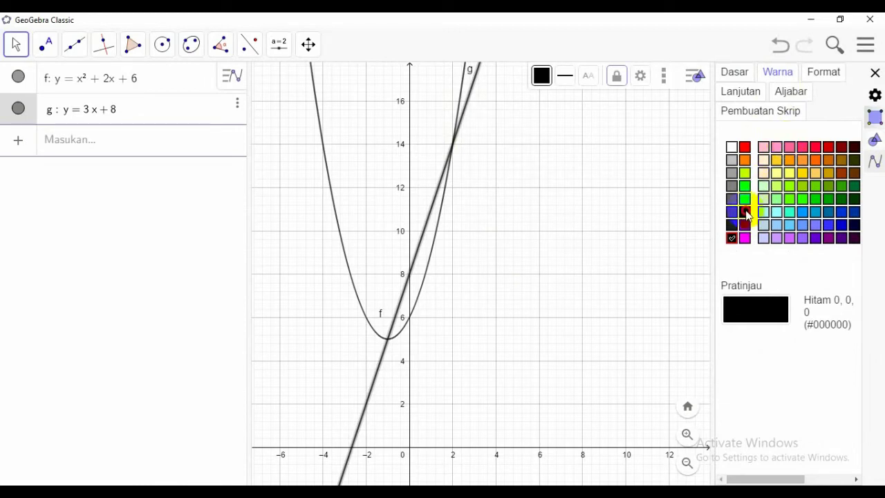
{"action": "left_click", "coordinate": [747, 215]}
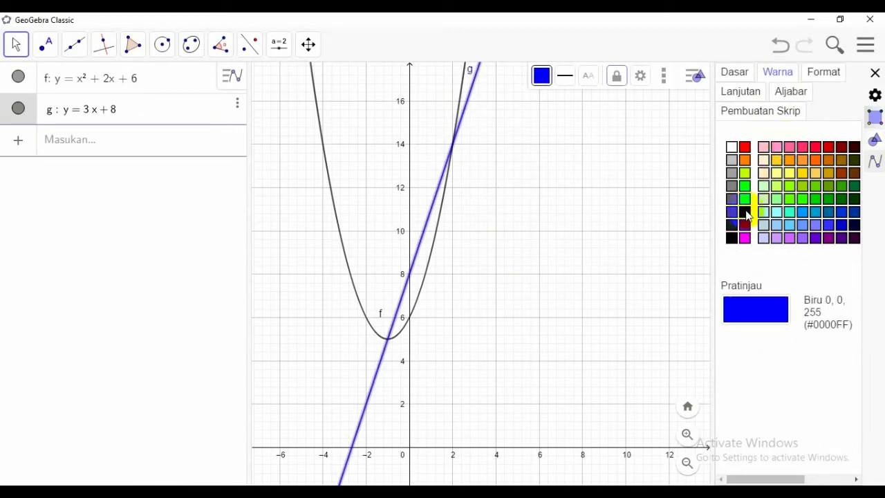
{"action": "left_click", "coordinate": [874, 73]}
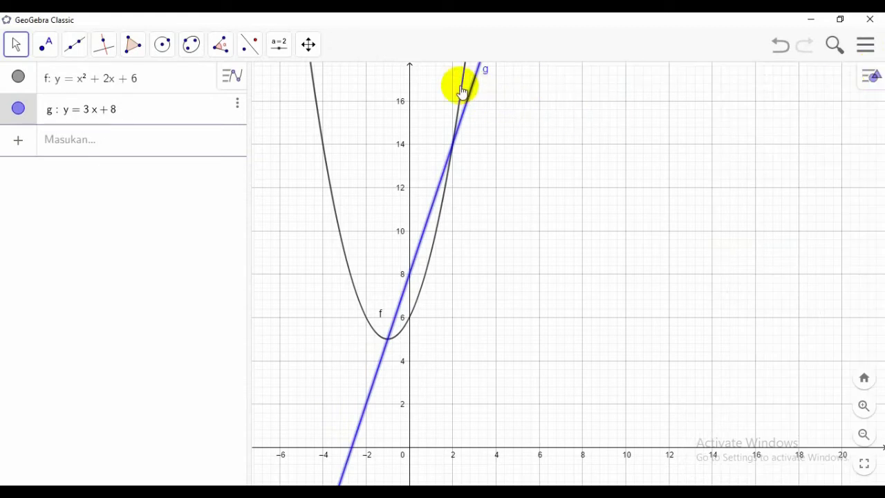
- Change the color of parabola f to red (#FF0000) in its object settings and close them
{"action": "right_click", "coordinate": [461, 88]}
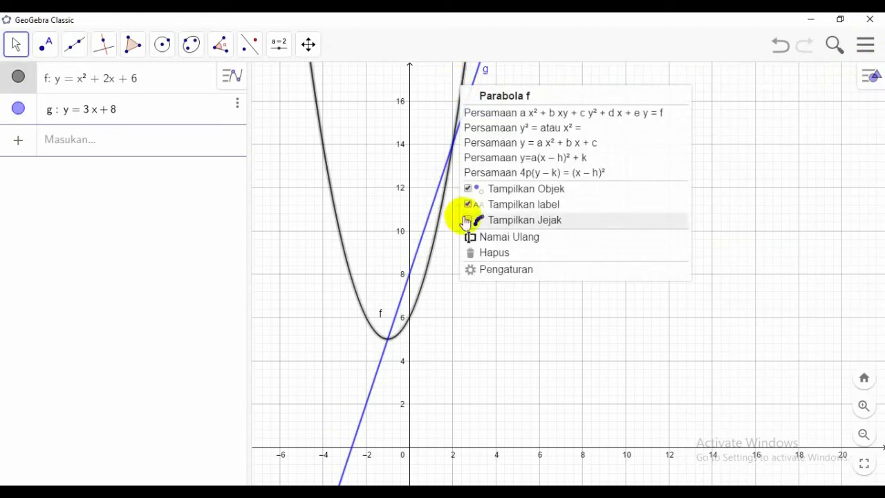
{"action": "left_click", "coordinate": [474, 269]}
{"action": "left_click", "coordinate": [782, 72]}
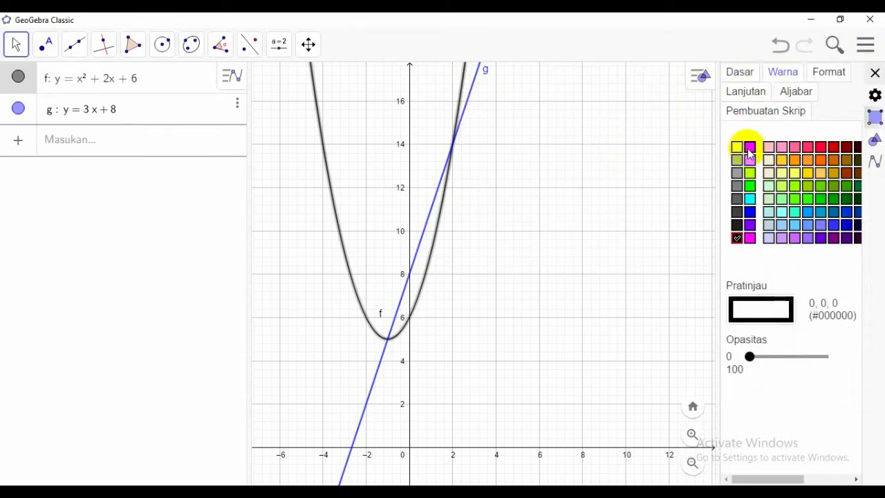
{"action": "left_click", "coordinate": [750, 149]}
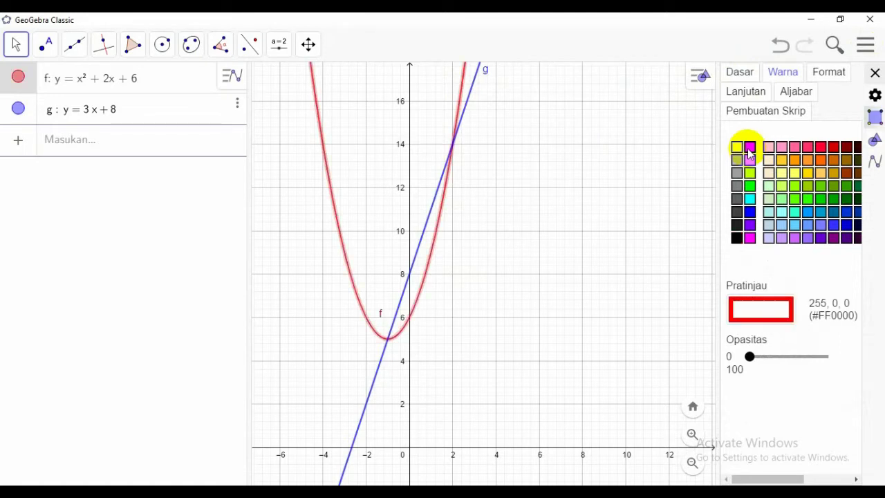
{"action": "left_click", "coordinate": [875, 72]}
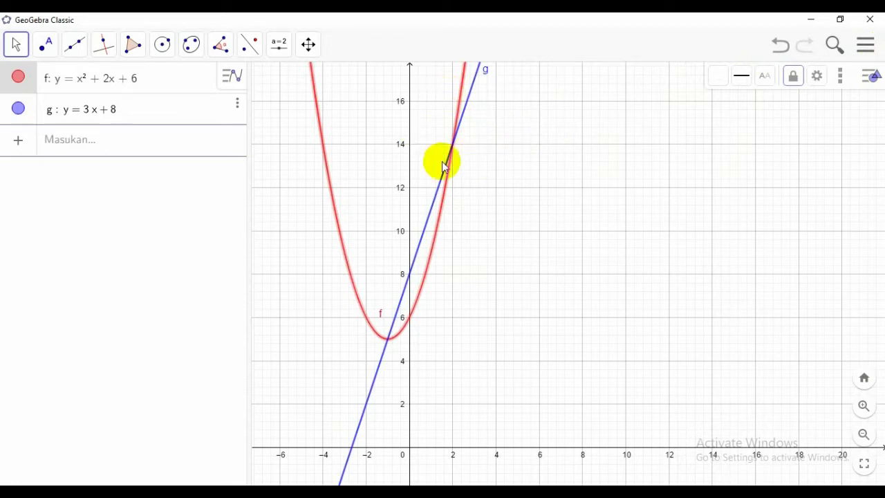
- Create the intersection points of parabola f and line g
{"action": "left_click", "coordinate": [49, 48]}
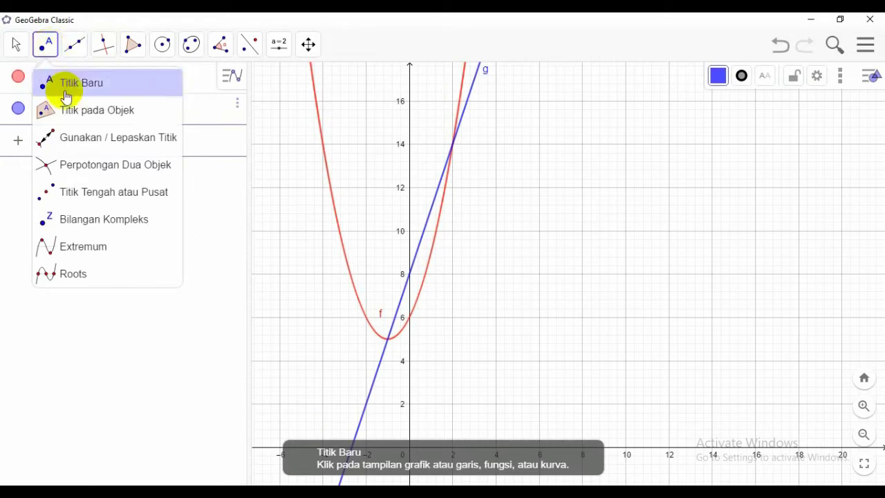
{"action": "left_click", "coordinate": [86, 170]}
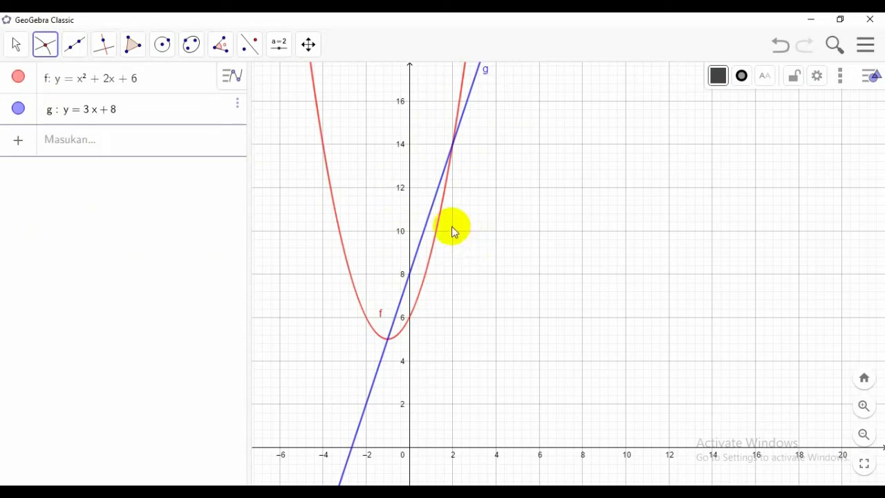
{"action": "left_click", "coordinate": [459, 119]}
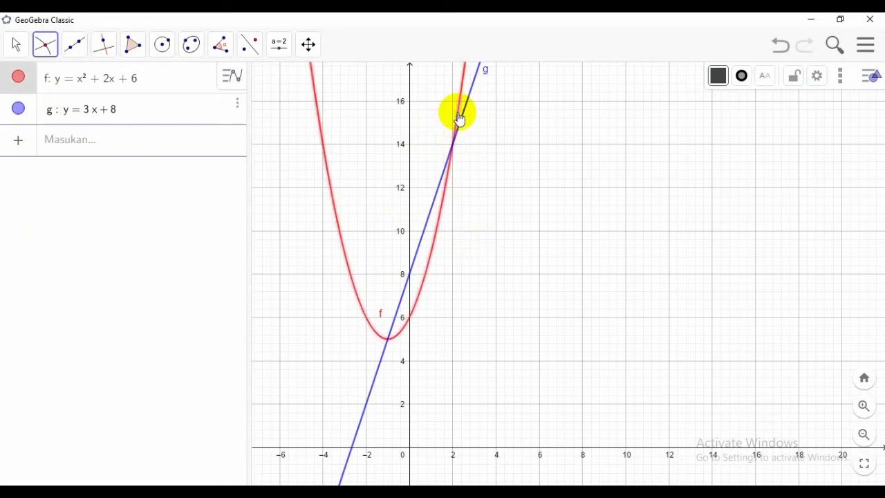
{"action": "left_click", "coordinate": [465, 118]}
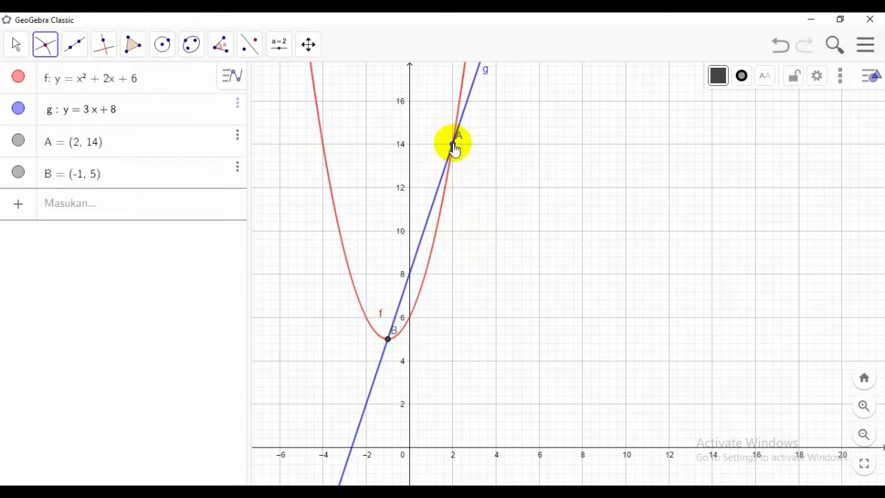
- Set the label of intersection point A to show name and value (Nama & Nilai), then close its settings
{"action": "right_click", "coordinate": [454, 147]}
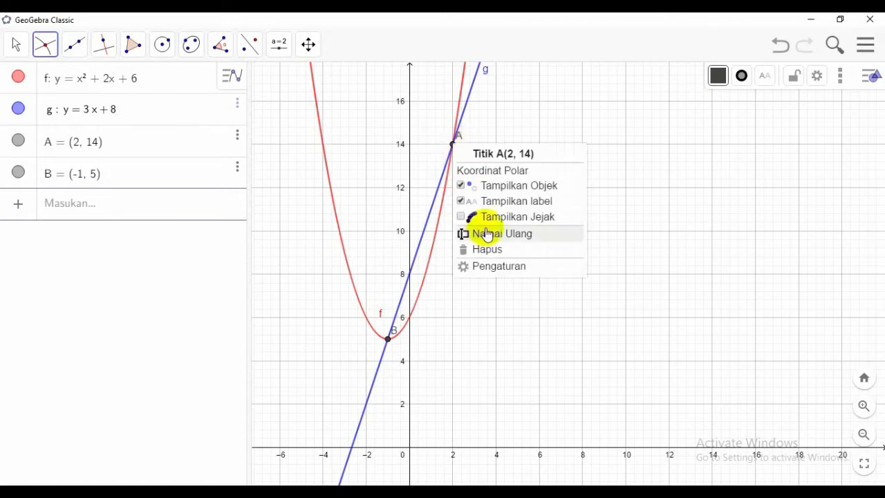
{"action": "left_click", "coordinate": [493, 267]}
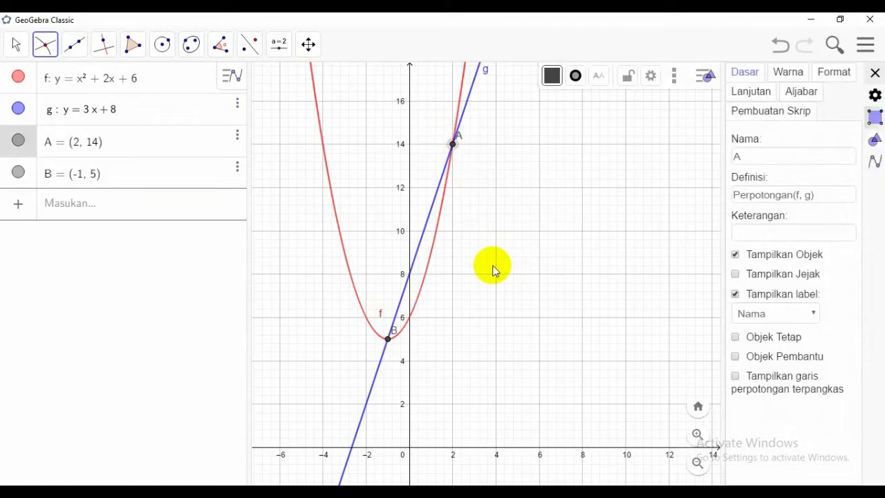
{"action": "left_click", "coordinate": [773, 314]}
{"action": "left_click", "coordinate": [775, 347]}
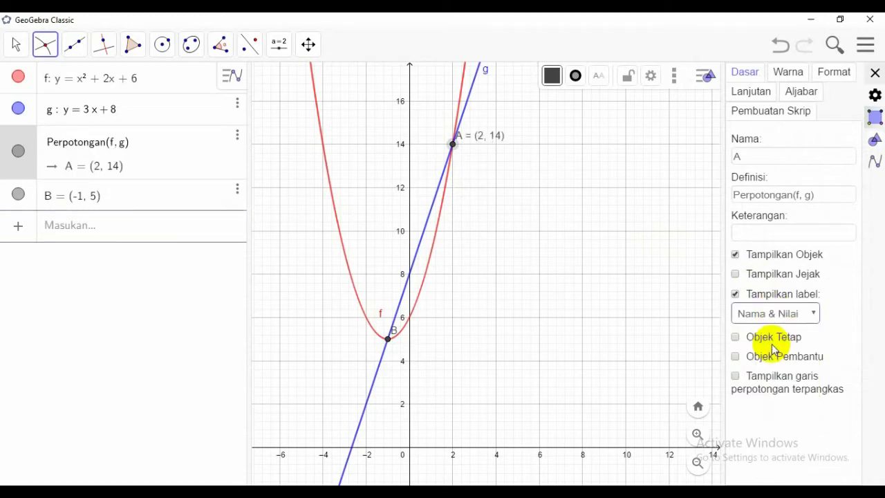
{"action": "left_click", "coordinate": [874, 73]}
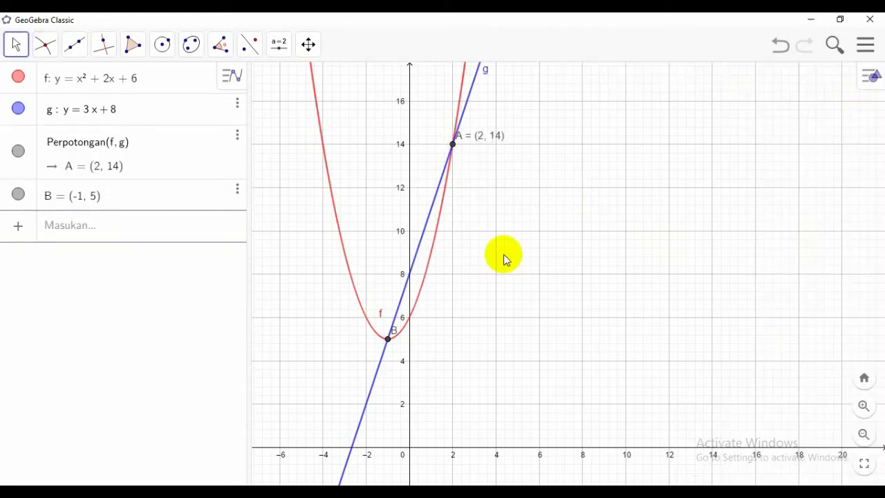
- Set the label of point B near the parabola's vertex to Nama & Nilai and close its settings
{"action": "right_click", "coordinate": [390, 341]}
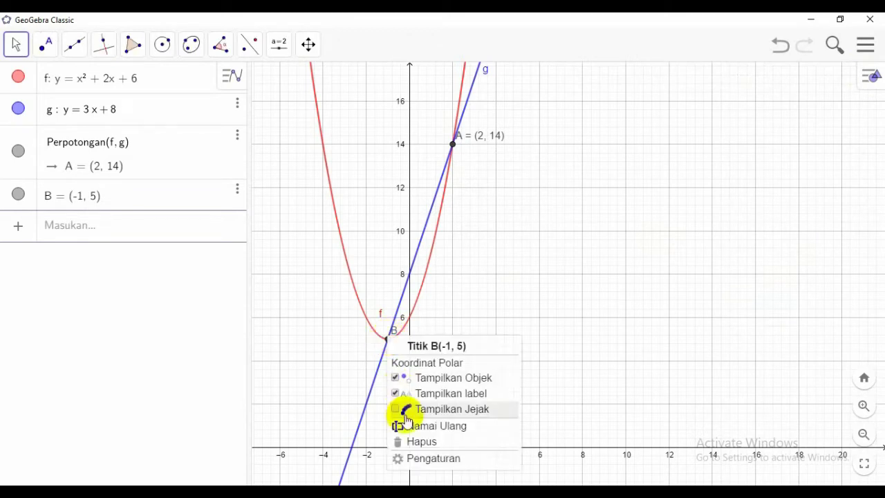
{"action": "left_click", "coordinate": [420, 460]}
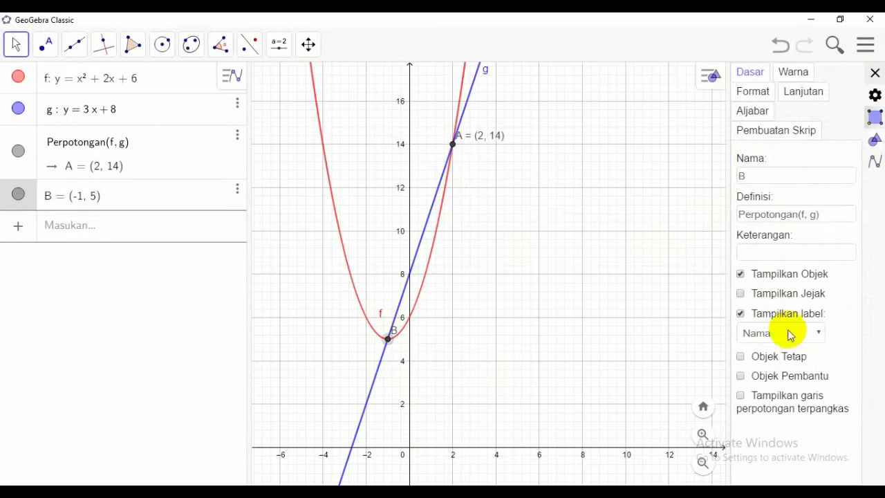
{"action": "left_click", "coordinate": [788, 334]}
{"action": "left_click", "coordinate": [786, 370]}
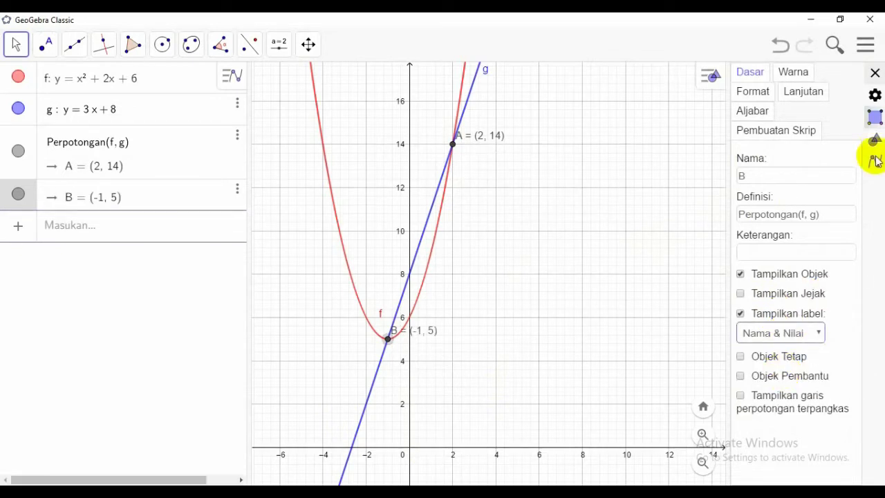
{"action": "left_click", "coordinate": [875, 72]}
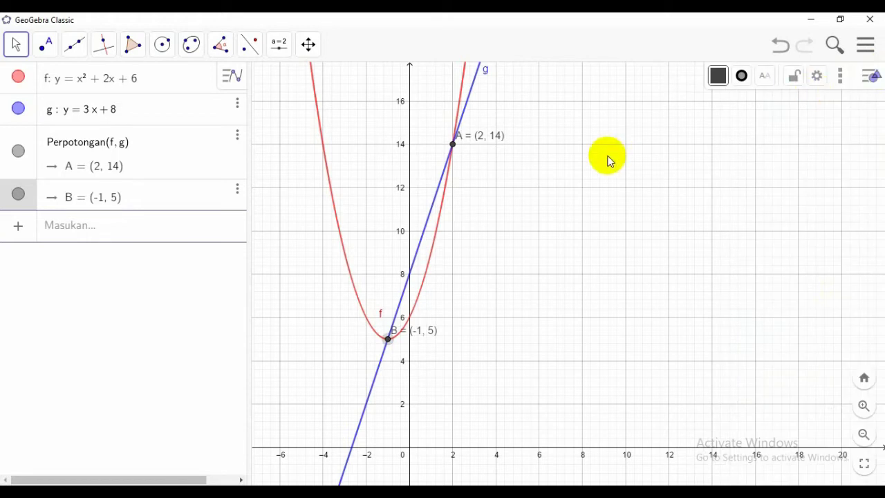
- Set the label of parabola f to Nama & Nilai so its equation is displayed, and close its settings
{"action": "left_click", "coordinate": [445, 188]}
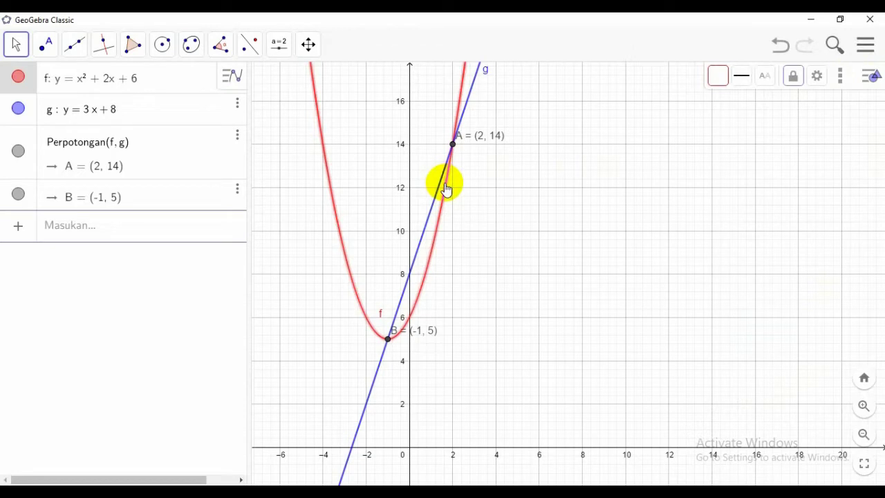
{"action": "right_click", "coordinate": [446, 189]}
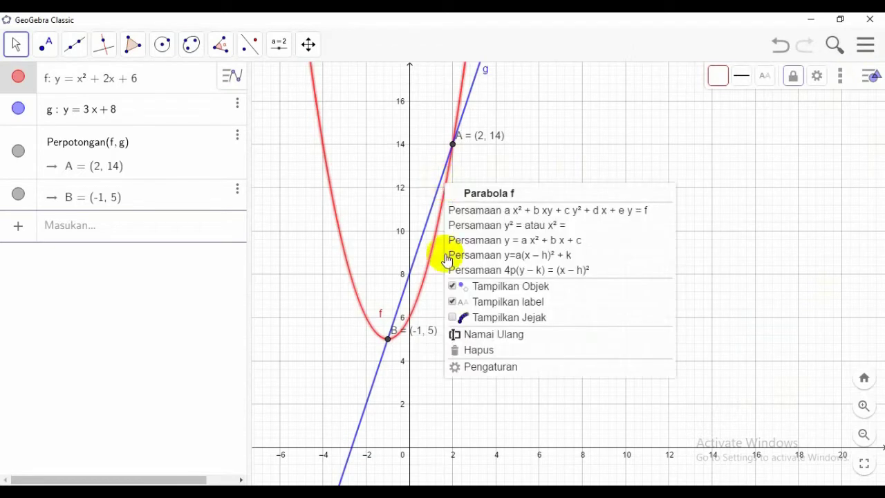
{"action": "left_click", "coordinate": [492, 367]}
{"action": "left_click", "coordinate": [747, 333]}
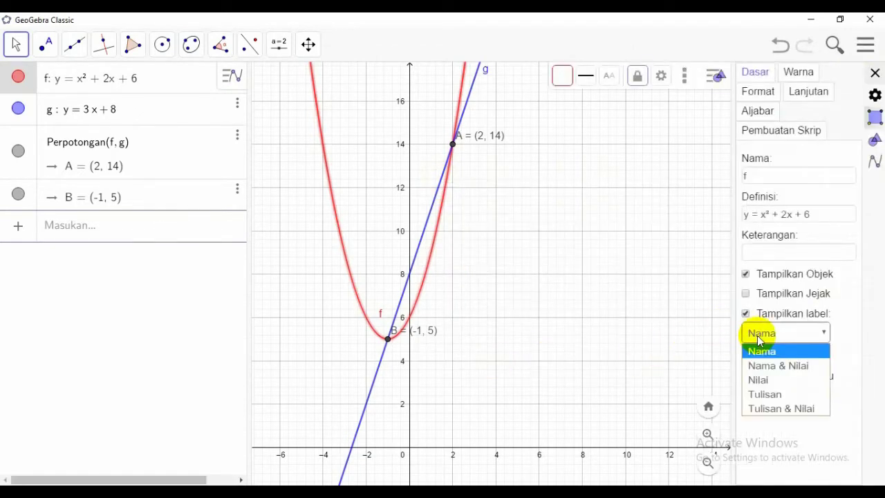
{"action": "left_click", "coordinate": [771, 362]}
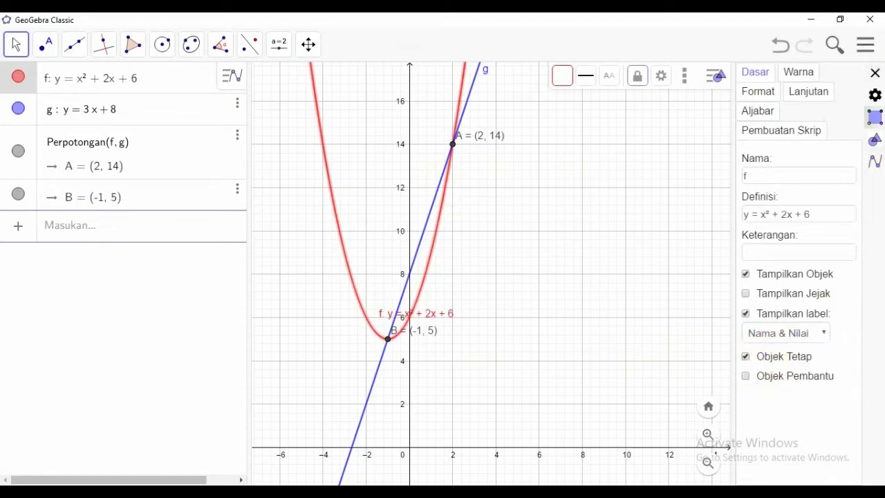
{"action": "left_click", "coordinate": [874, 73]}
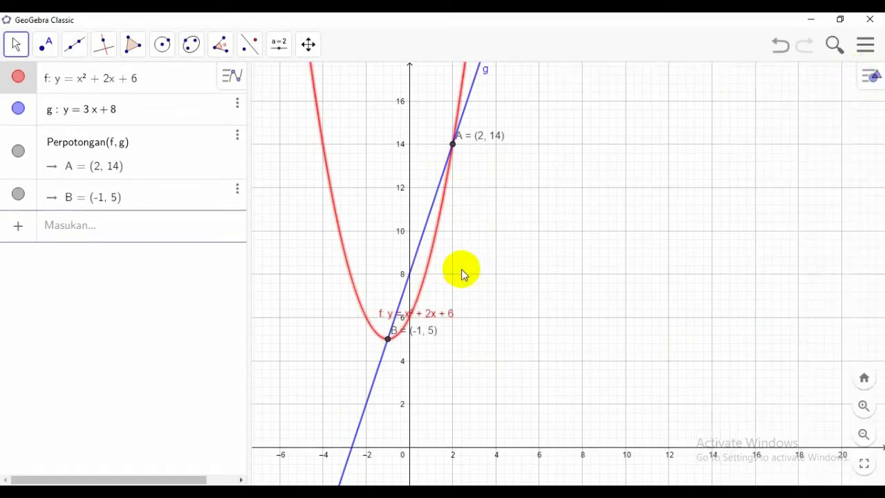
- Move the equation label of f below the parabola's right arm and shift the labels of points B and A clear of the curves
{"action": "left_click_drag", "start_coordinate": [447, 311], "coordinate": [488, 361]}
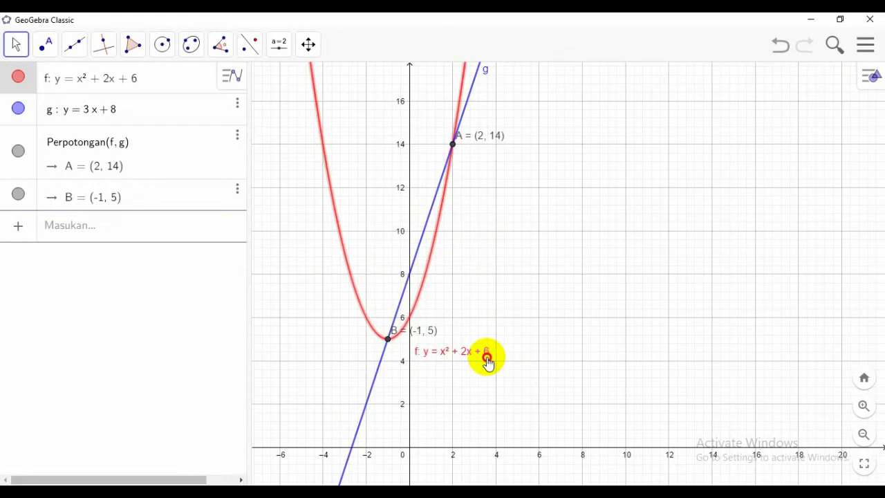
{"action": "left_click_drag", "start_coordinate": [415, 332], "coordinate": [421, 340]}
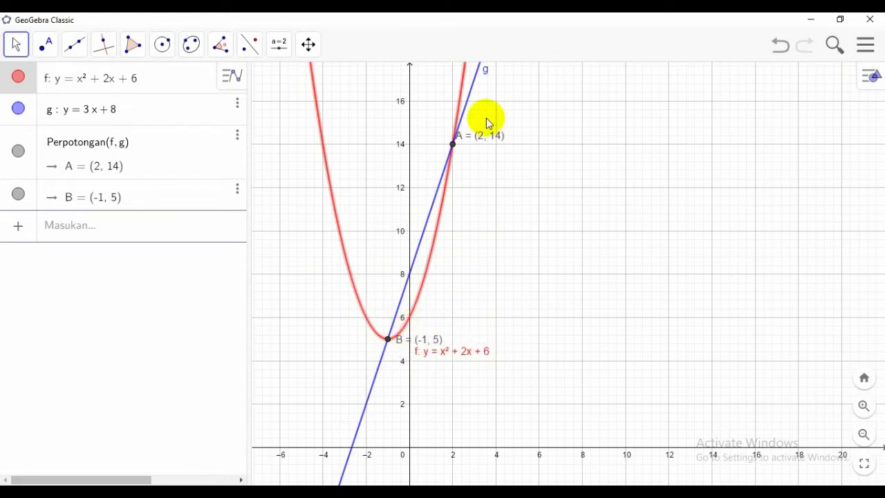
{"action": "left_click_drag", "start_coordinate": [487, 135], "coordinate": [491, 143]}
{"action": "mouse_move", "coordinate": [471, 357]}
{"action": "left_mouse_down"}
{"action": "mouse_move", "coordinate": [464, 362]}
{"action": "mouse_move", "coordinate": [471, 357]}
{"action": "left_mouse_up"}
{"action": "double_click", "coordinate": [470, 356]}
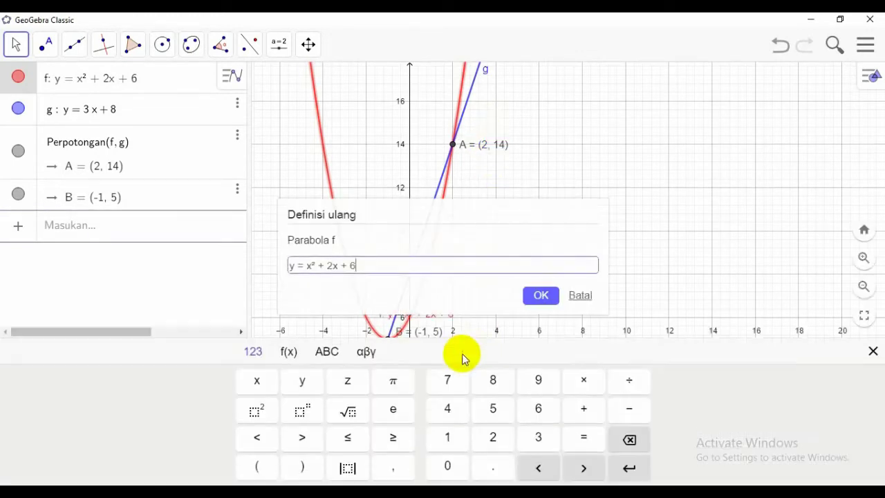
{"action": "left_click", "coordinate": [651, 166]}
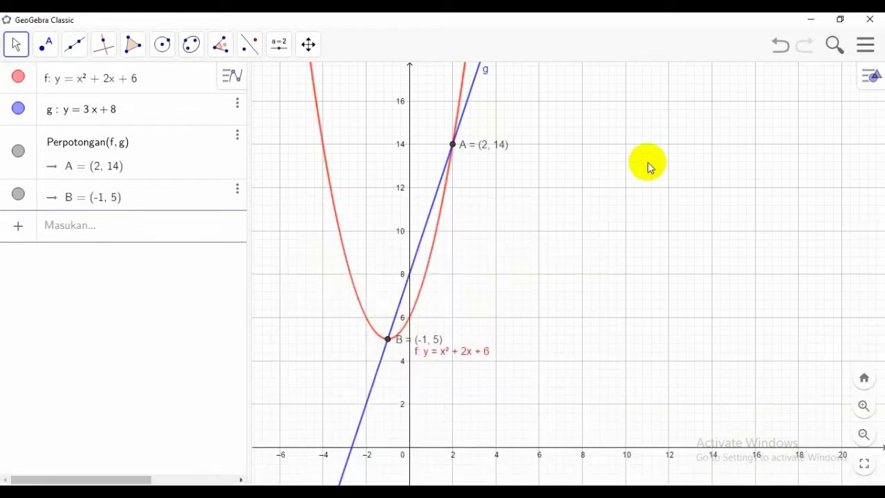
- Set the label of line g to Nama & Nilai so its equation is displayed beside the line
{"action": "right_click", "coordinate": [417, 260]}
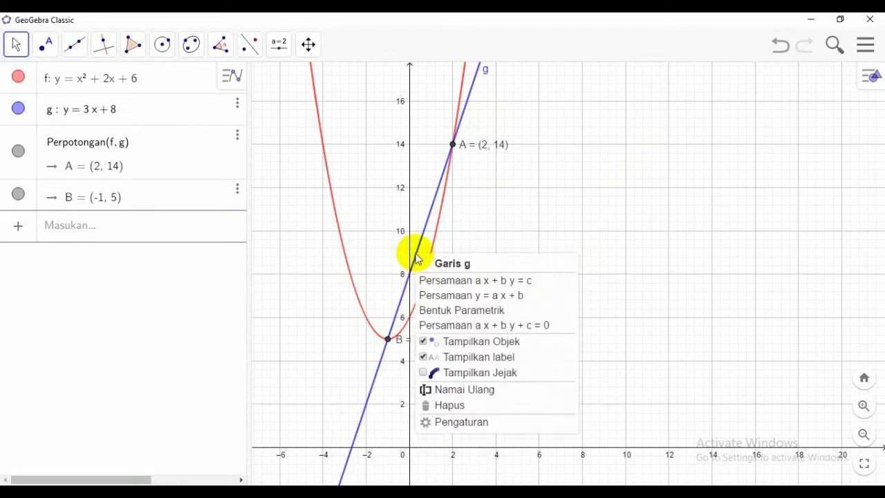
{"action": "left_click", "coordinate": [449, 422]}
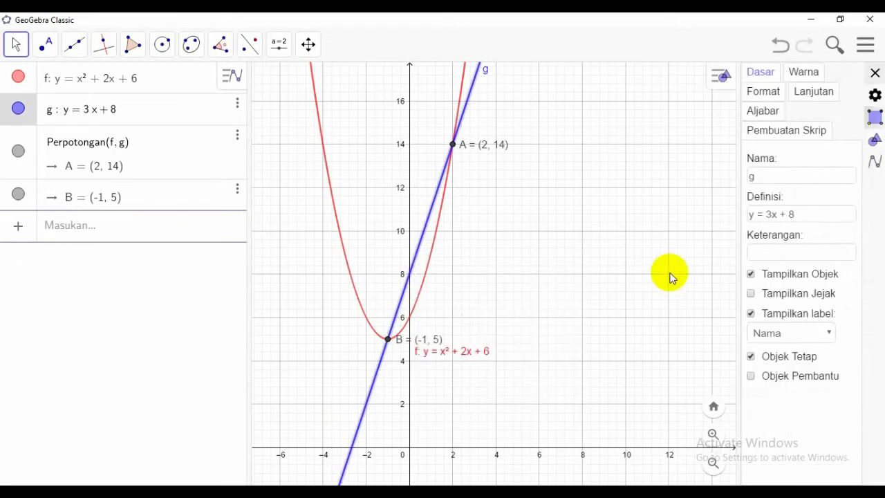
{"action": "left_click", "coordinate": [782, 334]}
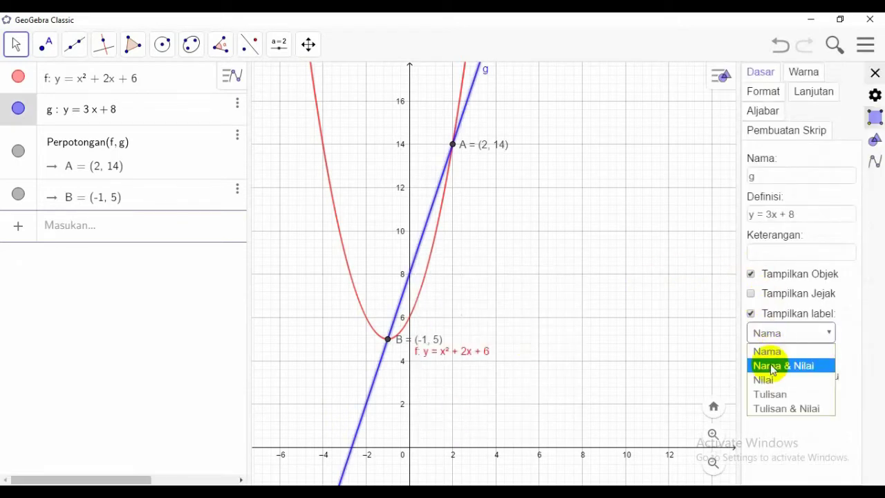
{"action": "left_click", "coordinate": [773, 366]}
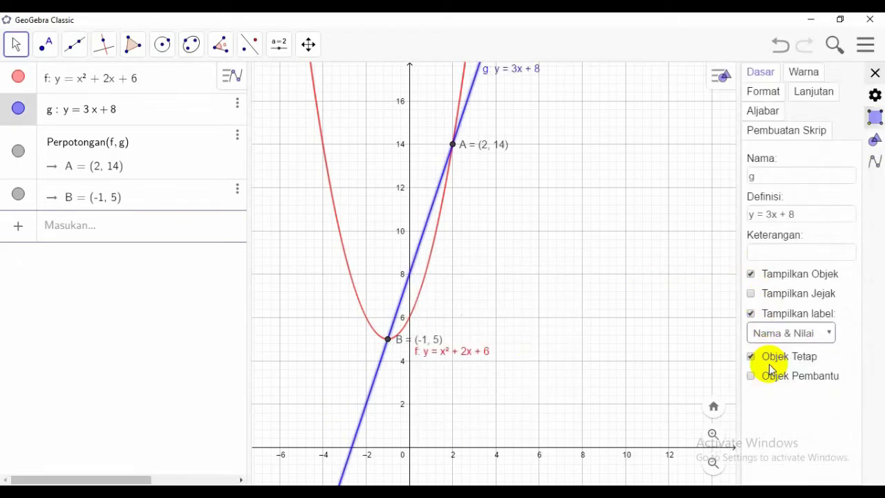
- Close the settings of line g and move its equation label down beside the line, just above the label of point A
{"action": "left_click", "coordinate": [877, 73]}
{"action": "left_click_drag", "start_coordinate": [524, 79], "coordinate": [515, 123]}
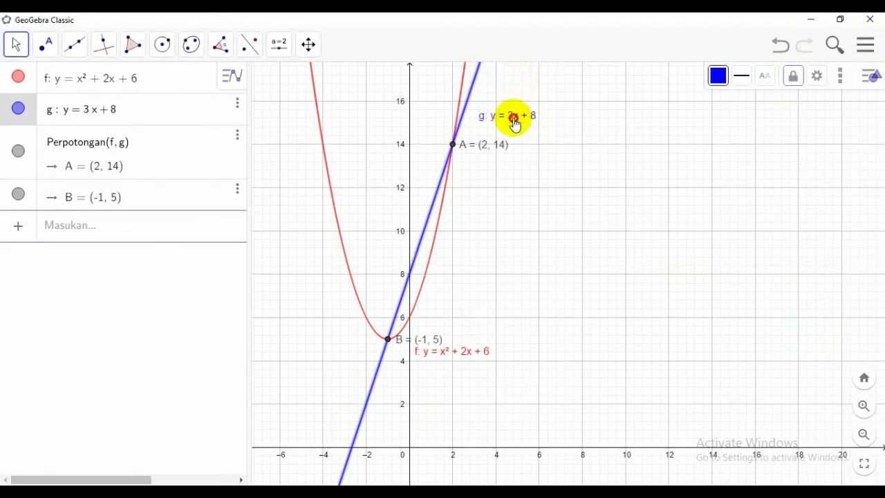
{"action": "left_click", "coordinate": [583, 175]}
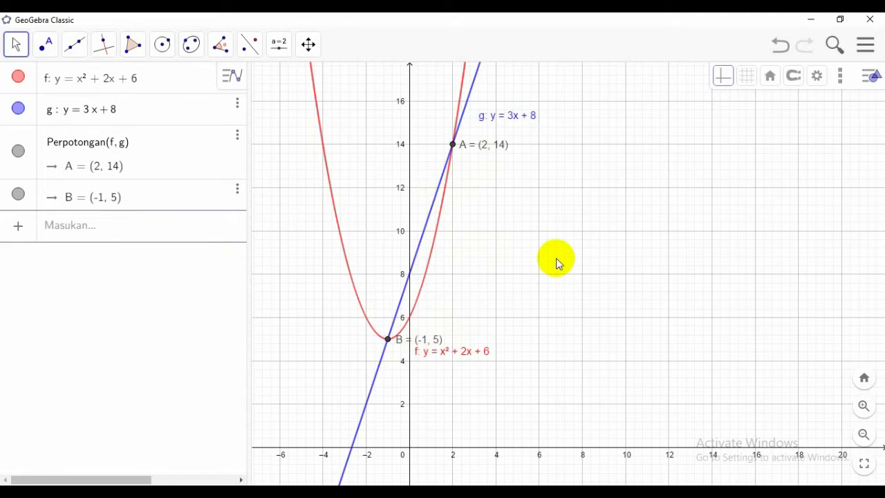
- Save the construction in the Downloads folder under the file name parabola&garis
{"action": "left_click", "coordinate": [866, 44]}
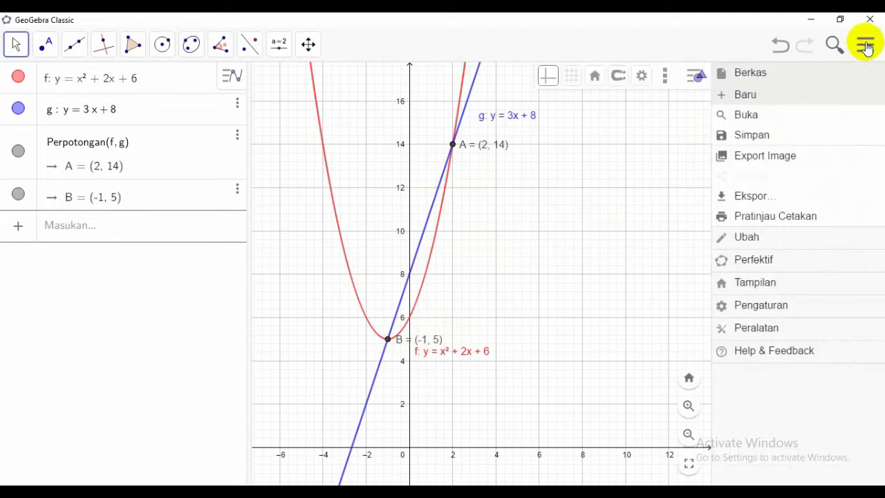
{"action": "left_click", "coordinate": [795, 139]}
{"action": "left_click_drag", "start_coordinate": [459, 260], "coordinate": [362, 263]}
{"action": "key", "text": "BackSpace"}
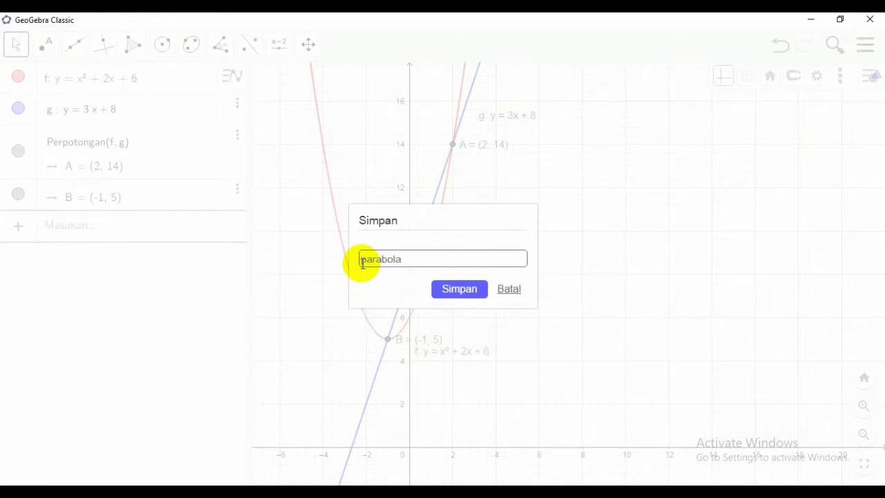
{"action": "type", "text": "parabola&garis"}
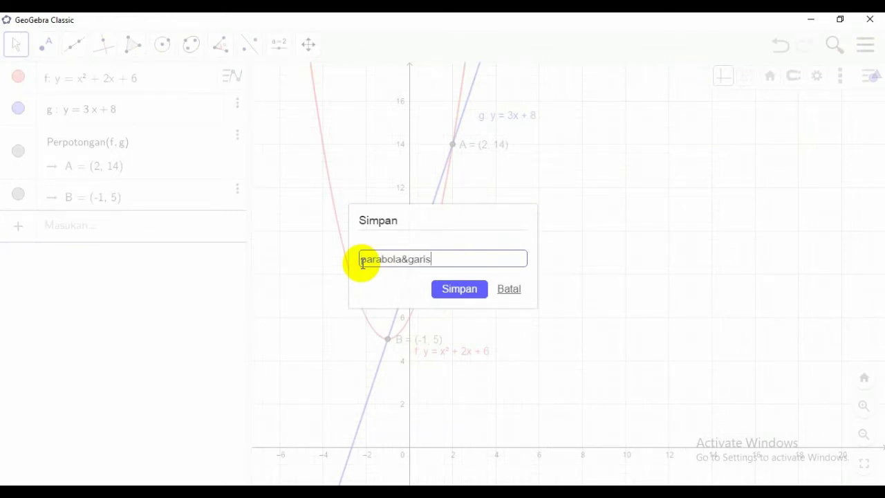
{"action": "left_click", "coordinate": [453, 294]}
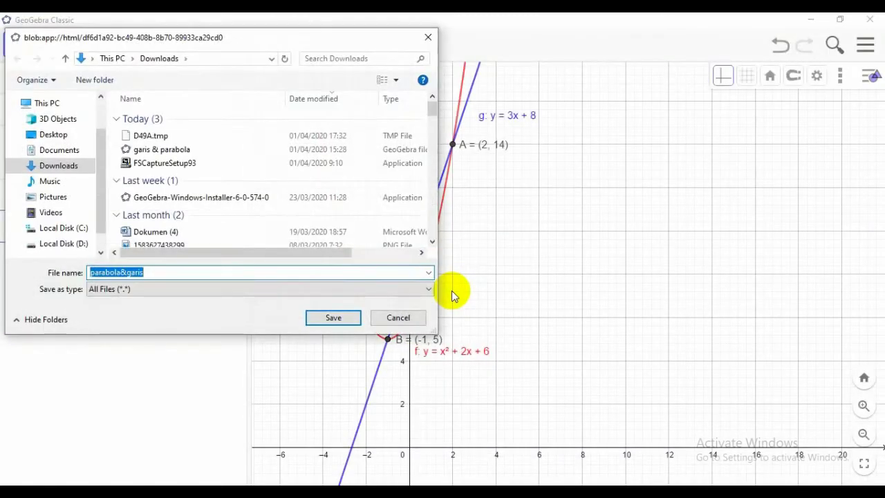
{"action": "left_click", "coordinate": [346, 316]}
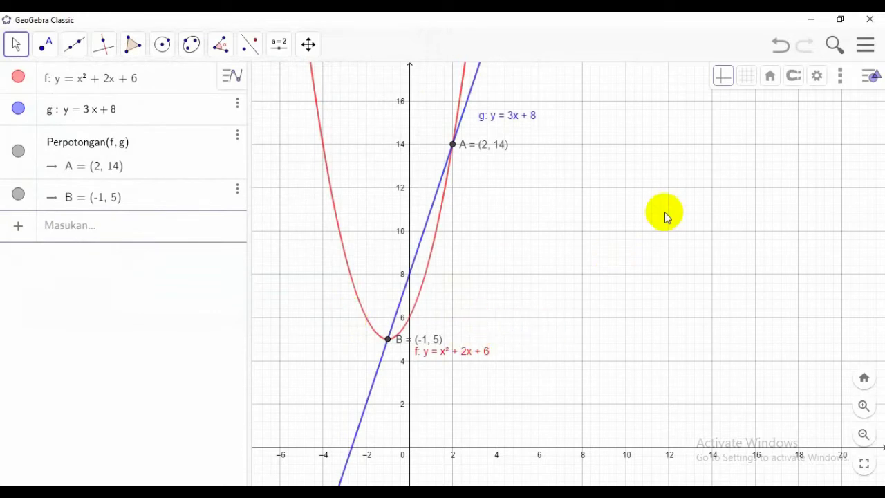
- Start a new blank construction without saving the current one again
{"action": "left_click", "coordinate": [869, 48]}
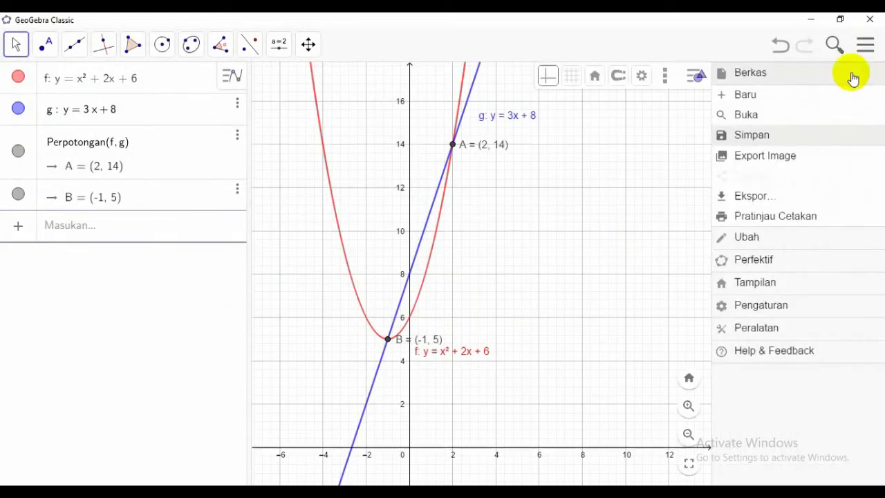
{"action": "left_click", "coordinate": [789, 109]}
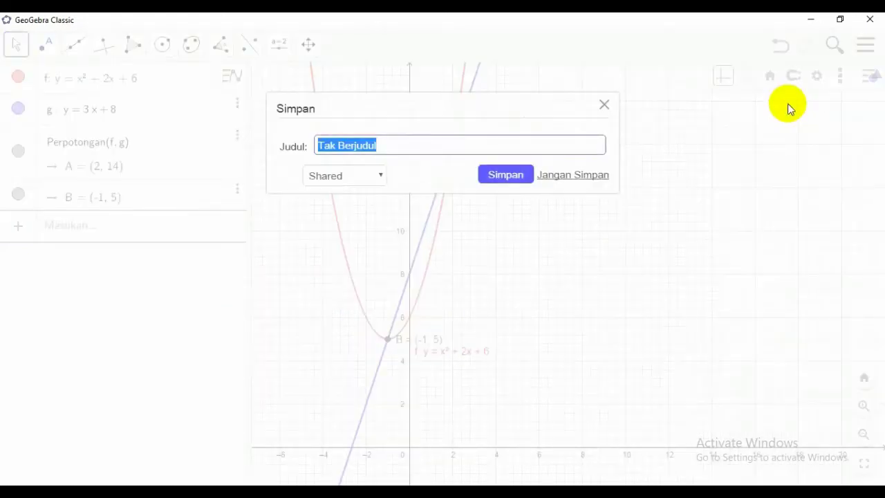
{"action": "left_click", "coordinate": [550, 179]}
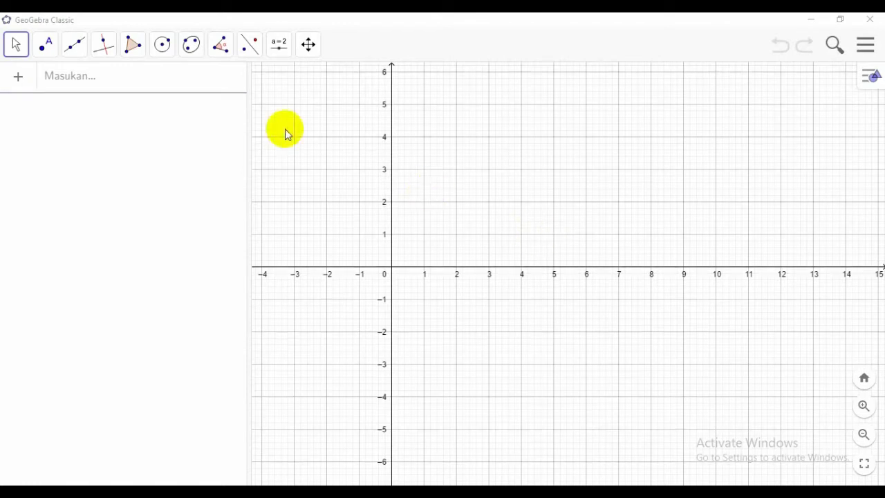
- Graph the quadratic function y = x² + 8x - 4
{"action": "left_click", "coordinate": [137, 82]}
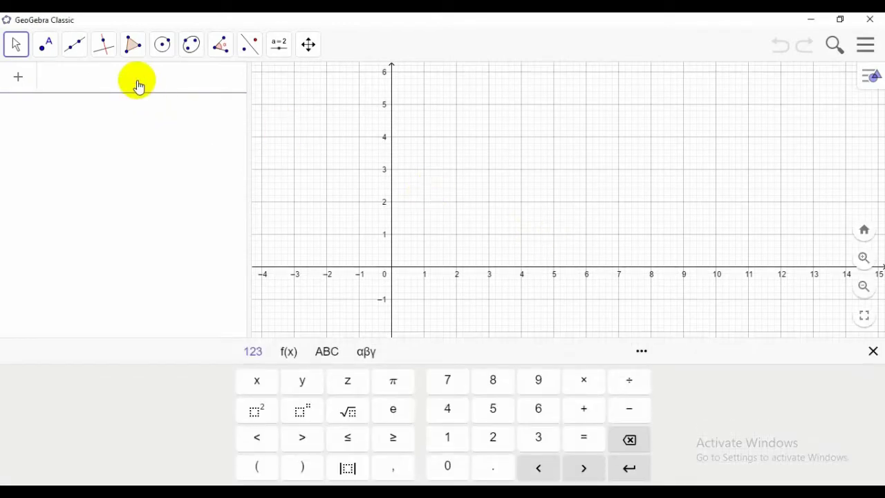
{"action": "type", "text": "y "}
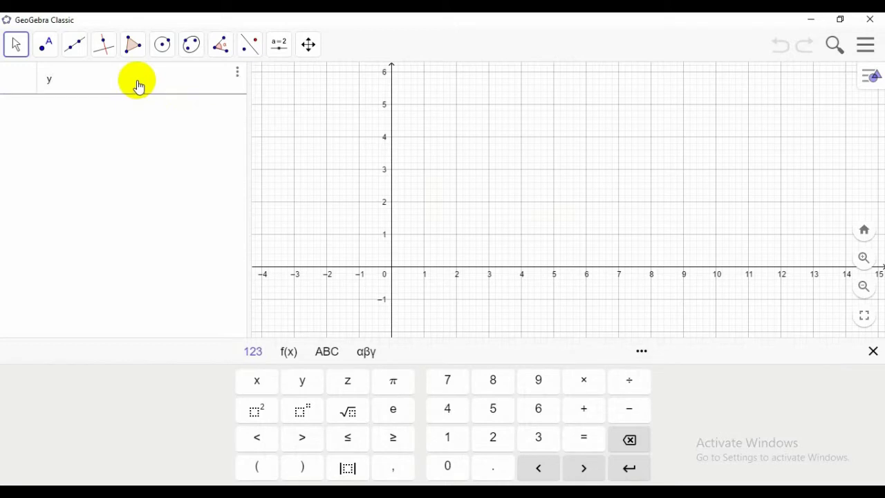
{"action": "type", "text": "= x"}
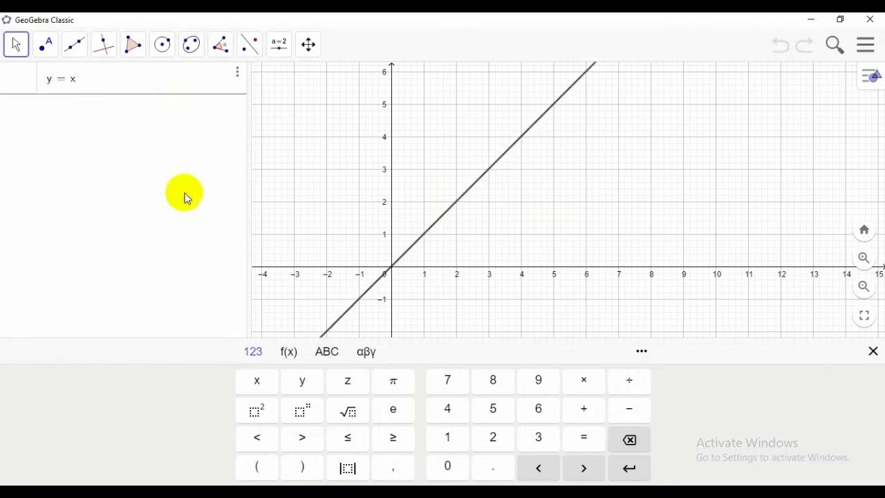
{"action": "left_click", "coordinate": [257, 411]}
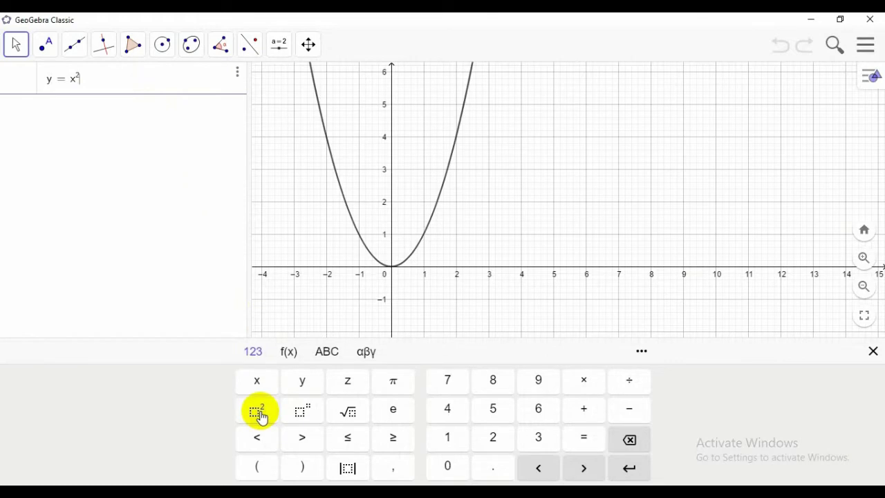
{"action": "type", "text": "+8x-"}
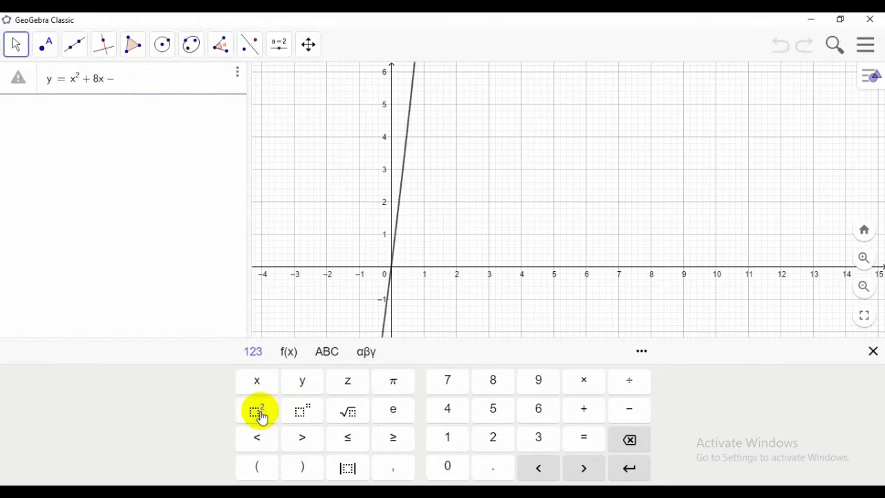
{"action": "type", "text": "4"}
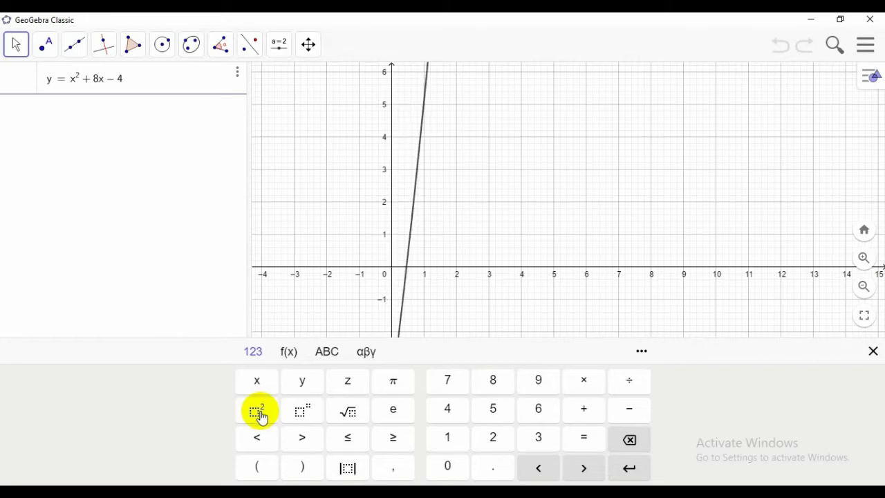
{"action": "key", "text": "Return"}
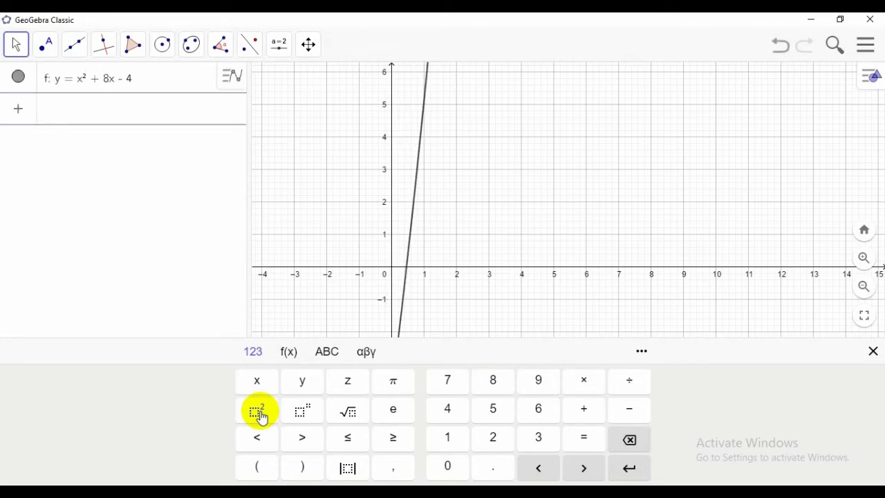
- Graph the second quadratic function y = -2x² + 9x
{"action": "type", "text": "u"}
{"action": "key", "text": "BackSpace"}
{"action": "type", "text": "y="}
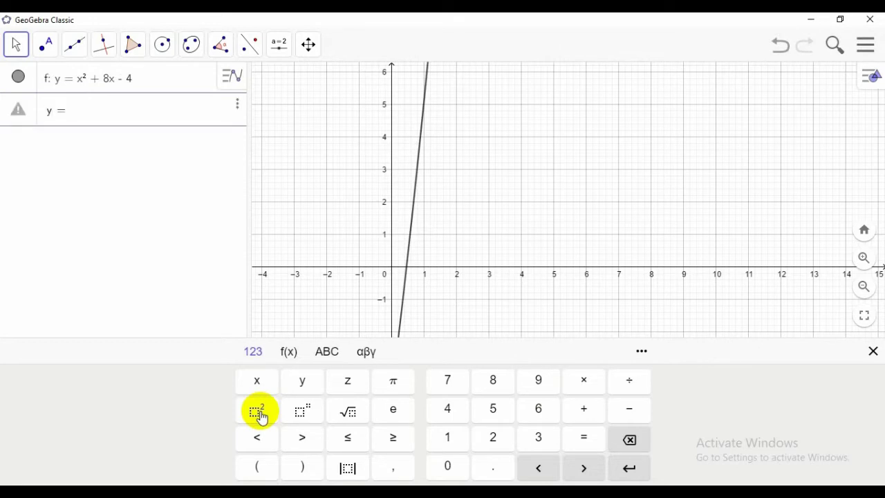
{"action": "type", "text": "-2x"}
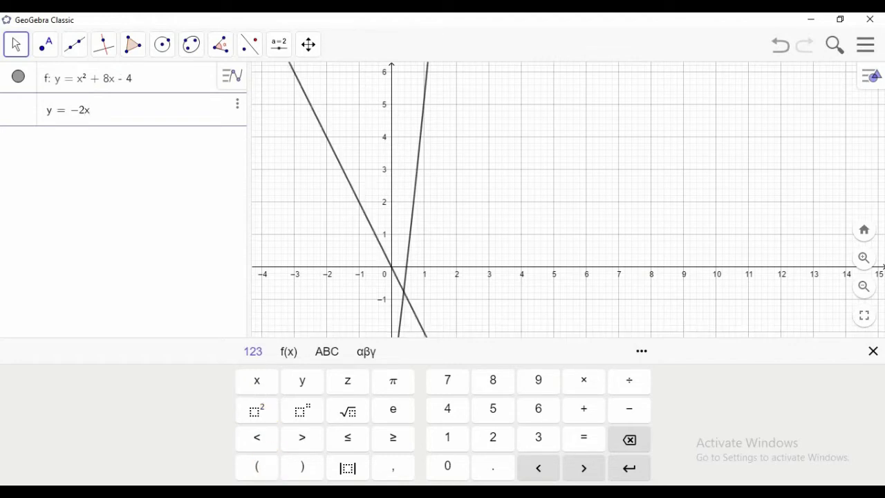
{"action": "left_click", "coordinate": [260, 411]}
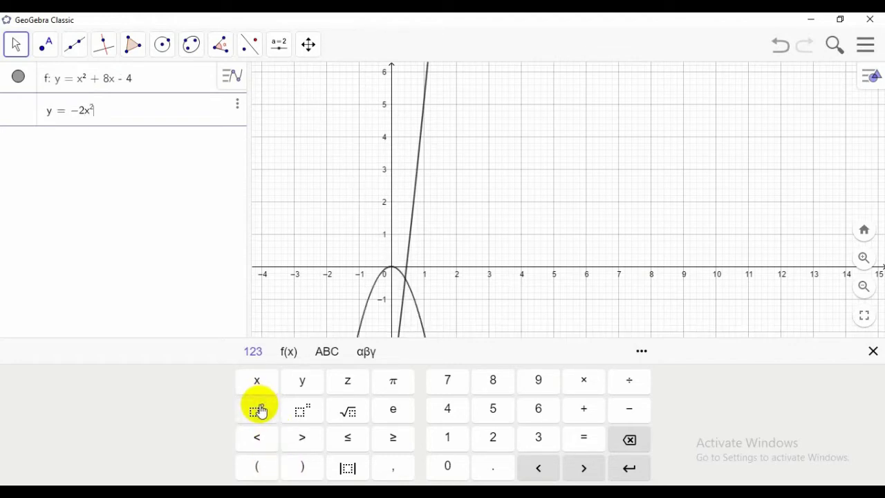
{"action": "type", "text": "+9x"}
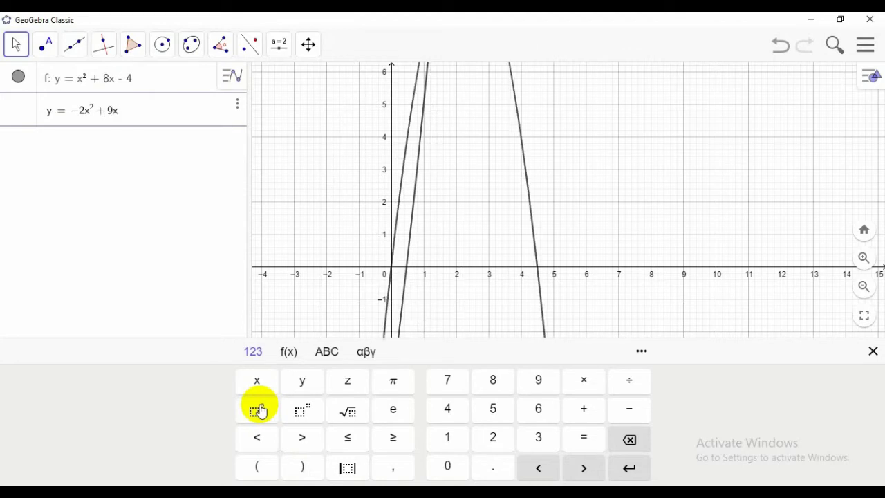
{"action": "key", "text": "Return"}
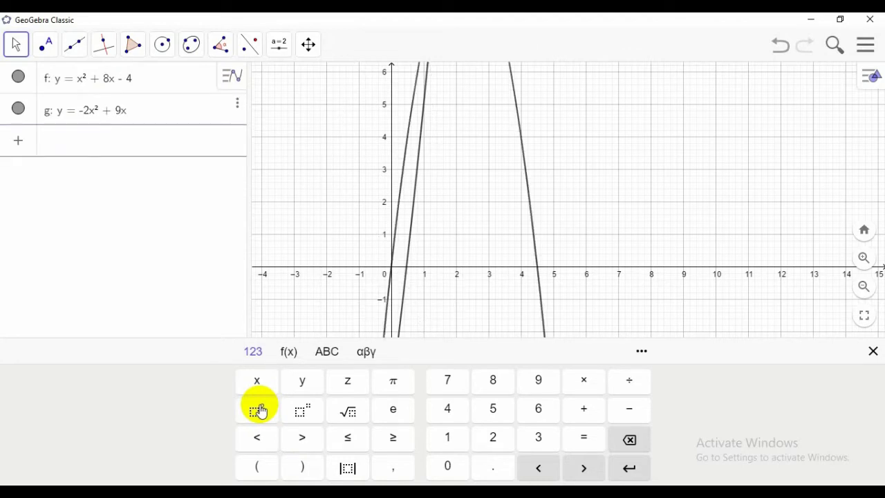
- Zoom out and shift the graph view until the vertices of both parabolas are in view, and return to the Move tool
{"action": "left_click", "coordinate": [399, 287]}
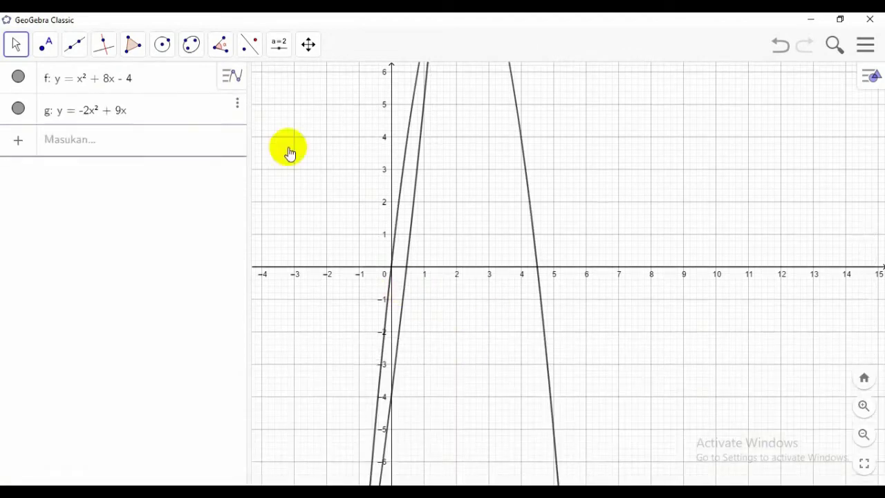
{"action": "left_click", "coordinate": [308, 45]}
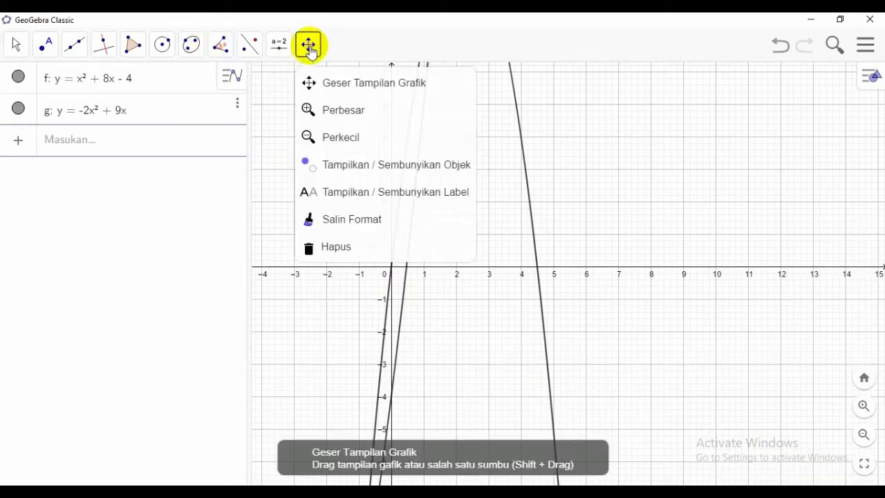
{"action": "left_click", "coordinate": [317, 133]}
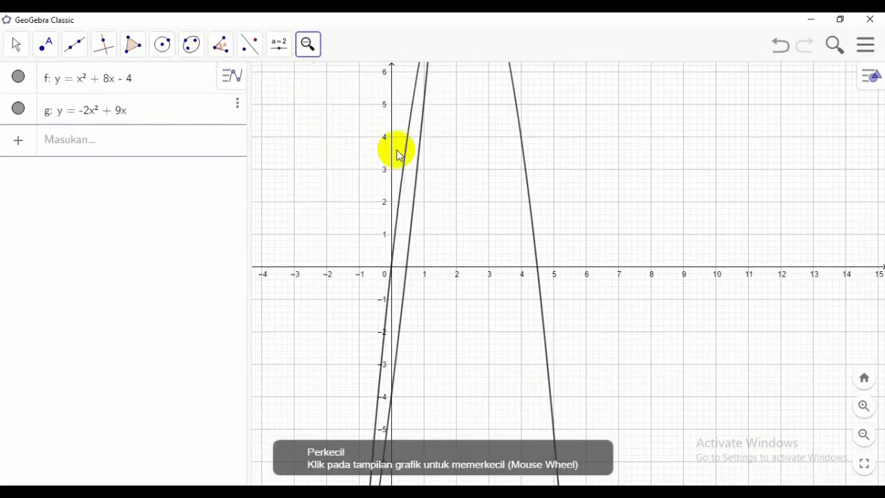
{"action": "left_click", "coordinate": [399, 153]}
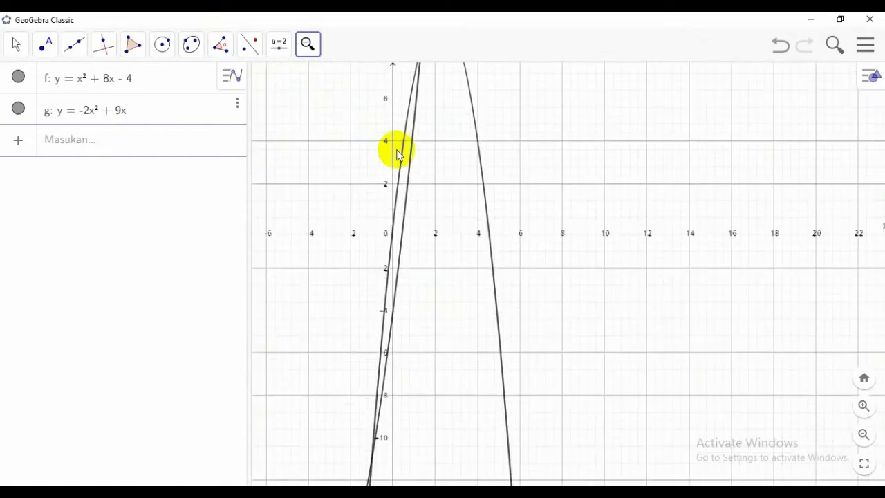
{"action": "left_click", "coordinate": [397, 150]}
{"action": "left_click", "coordinate": [352, 133]}
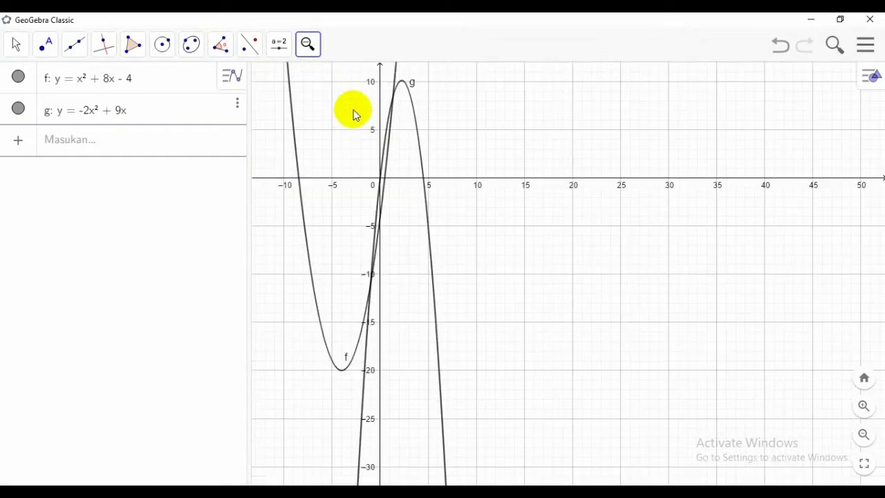
{"action": "left_click", "coordinate": [308, 48]}
{"action": "left_click", "coordinate": [321, 87]}
{"action": "left_click_drag", "start_coordinate": [350, 131], "coordinate": [415, 191]}
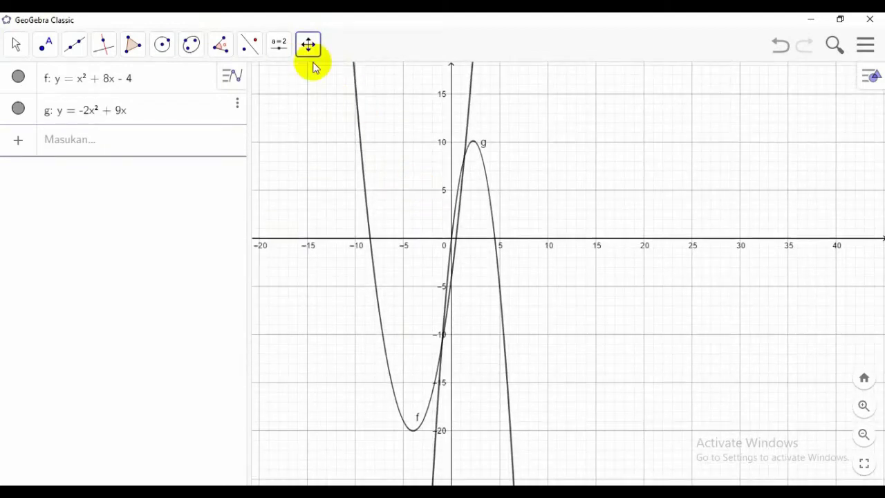
{"action": "left_click", "coordinate": [21, 50]}
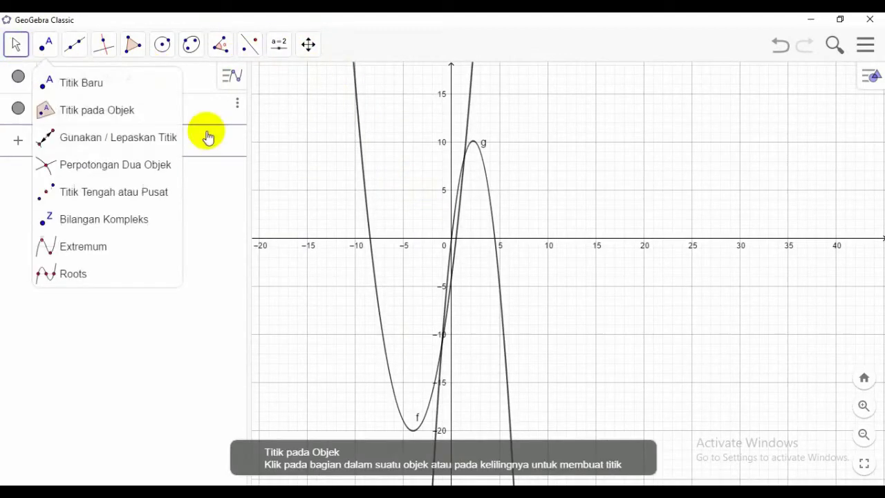
{"action": "left_click", "coordinate": [375, 177]}
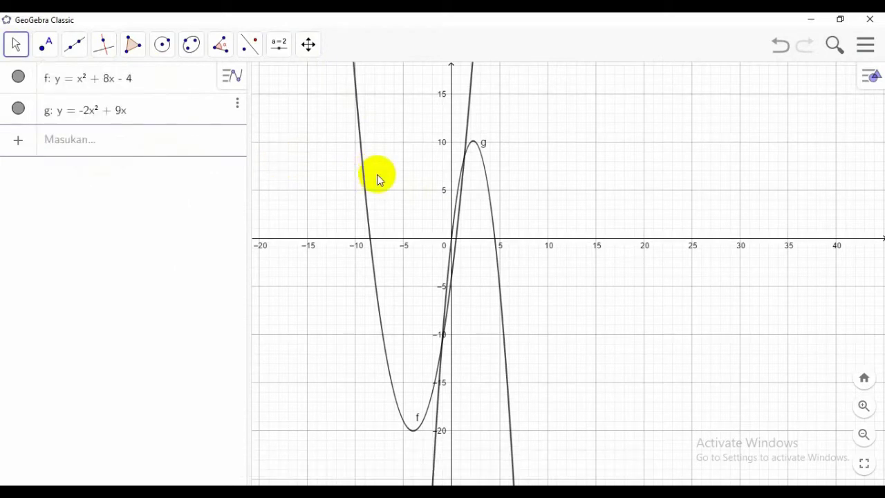
- Color the downward-opening parabola g magenta and close its settings
{"action": "right_click", "coordinate": [479, 148]}
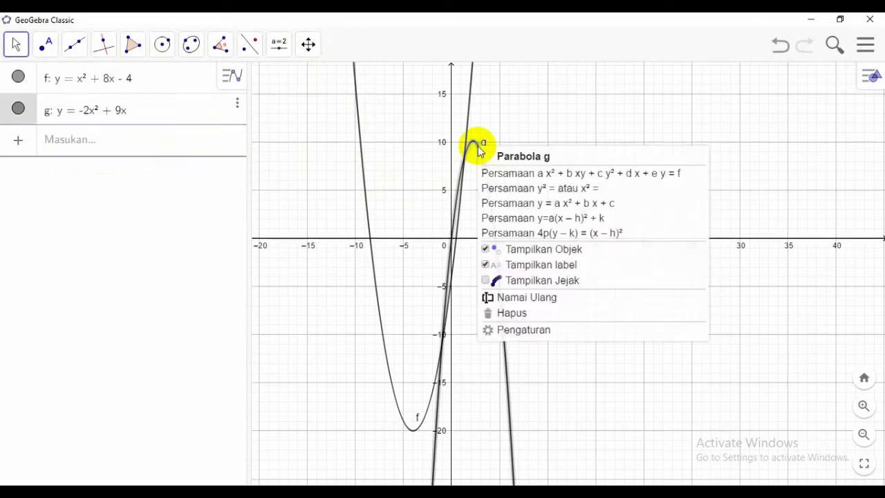
{"action": "left_click", "coordinate": [526, 330]}
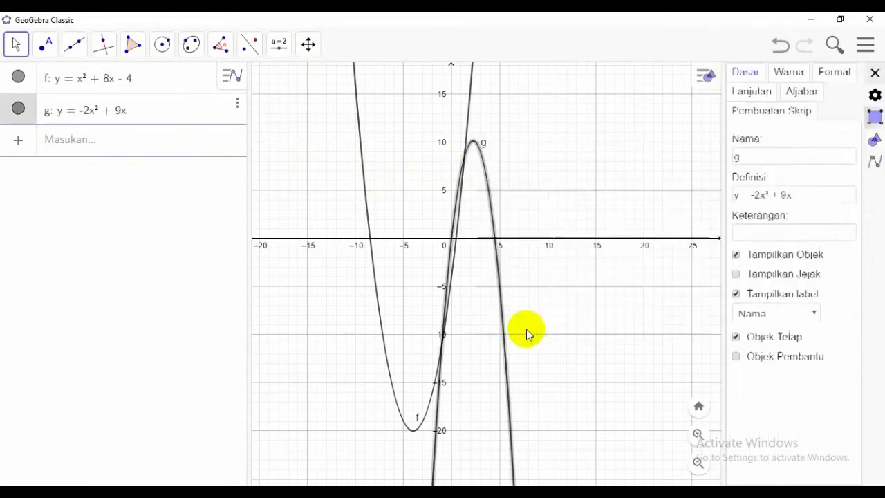
{"action": "left_click", "coordinate": [786, 72]}
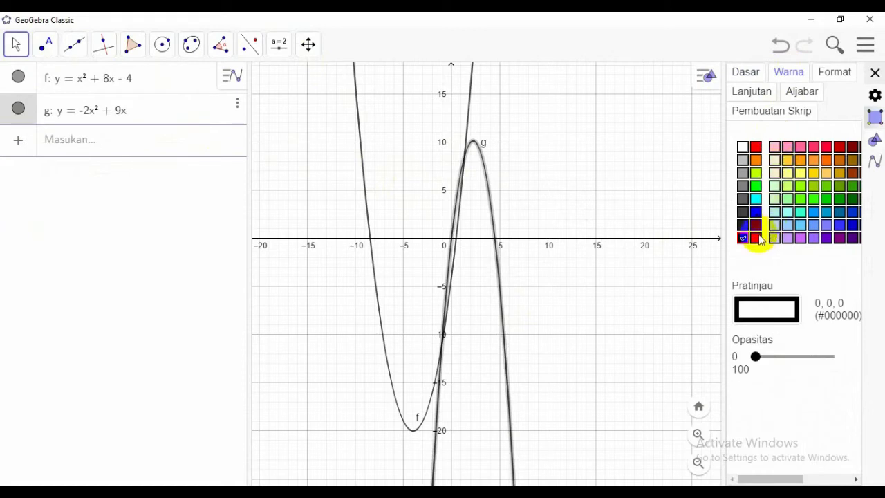
{"action": "left_click", "coordinate": [756, 238]}
{"action": "left_click", "coordinate": [873, 73]}
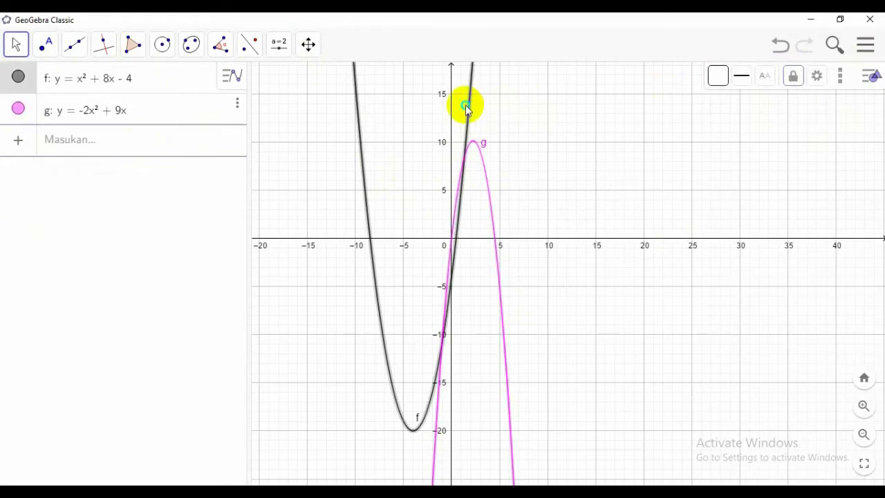
- Color the upward-opening parabola f orange and close its settings
{"action": "right_click", "coordinate": [466, 108]}
{"action": "left_click", "coordinate": [517, 293]}
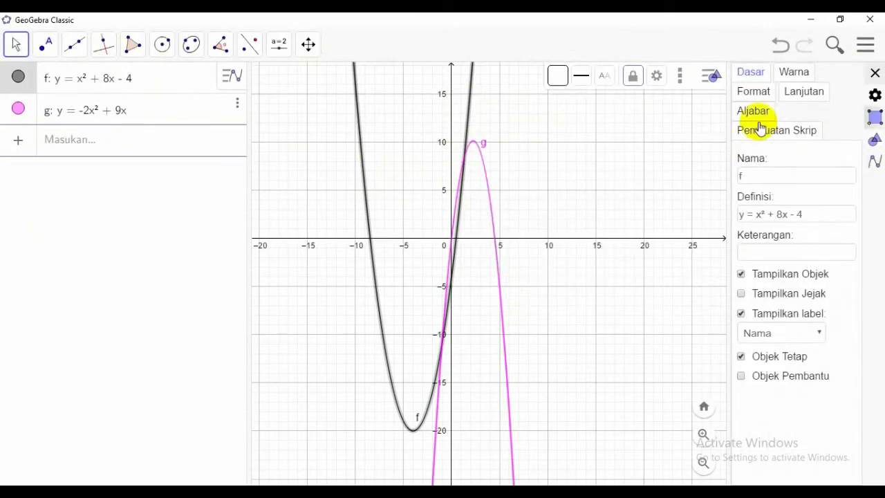
{"action": "left_click", "coordinate": [795, 71]}
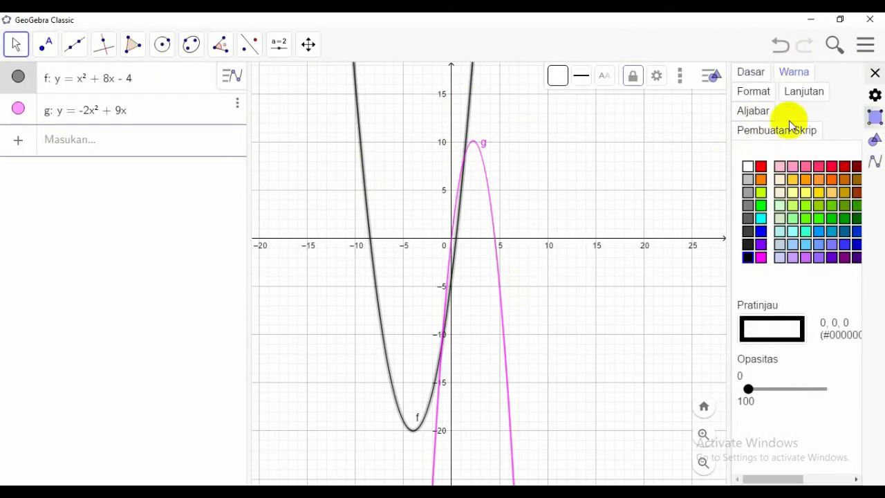
{"action": "left_click", "coordinate": [762, 180]}
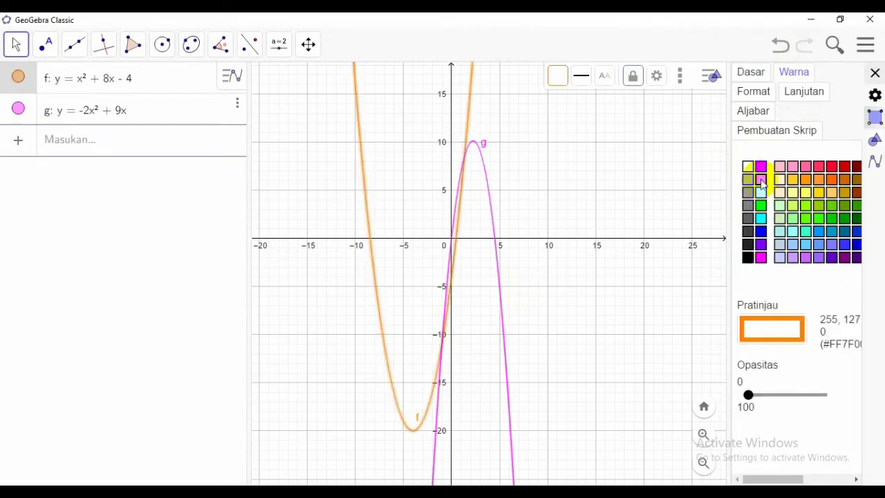
{"action": "left_click", "coordinate": [876, 72]}
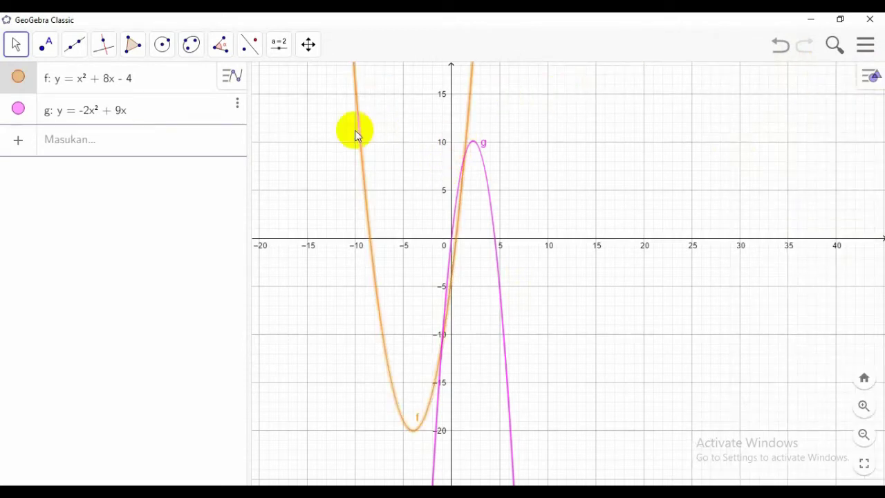
- Mark the intersection points of parabolas f and g with the Intersect tool
{"action": "left_click", "coordinate": [48, 47]}
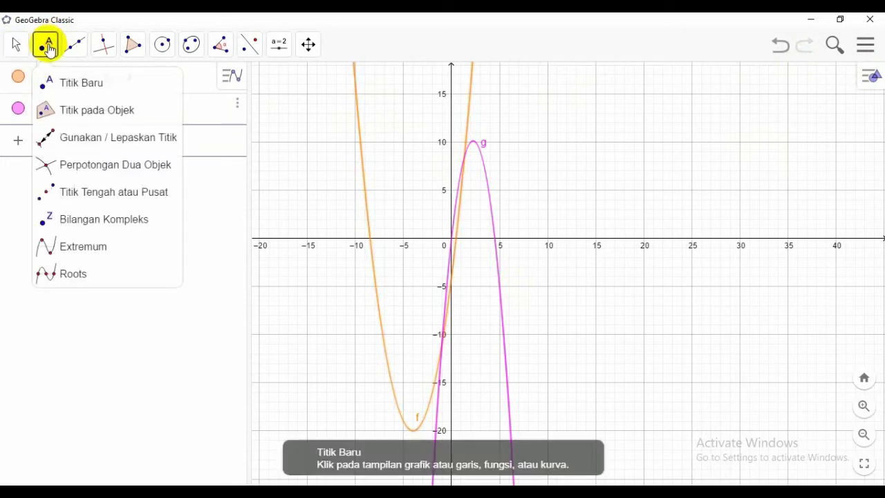
{"action": "left_click", "coordinate": [112, 169]}
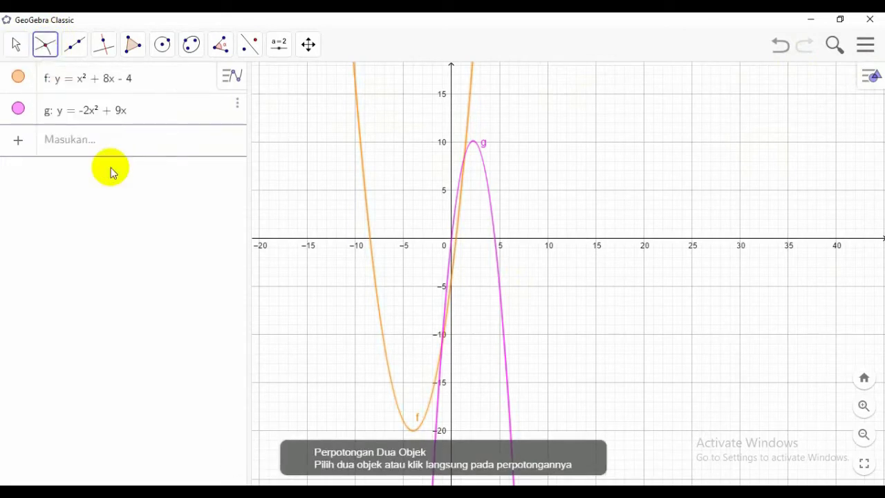
{"action": "left_click", "coordinate": [470, 115]}
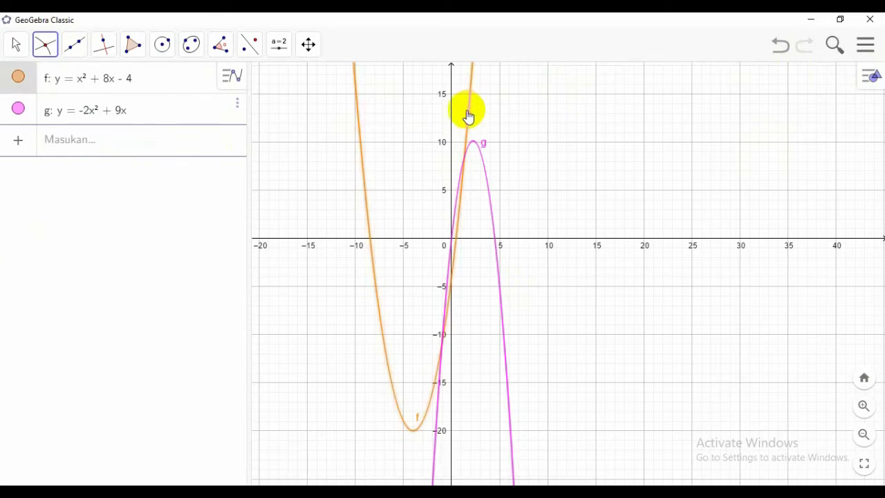
{"action": "left_click", "coordinate": [480, 158]}
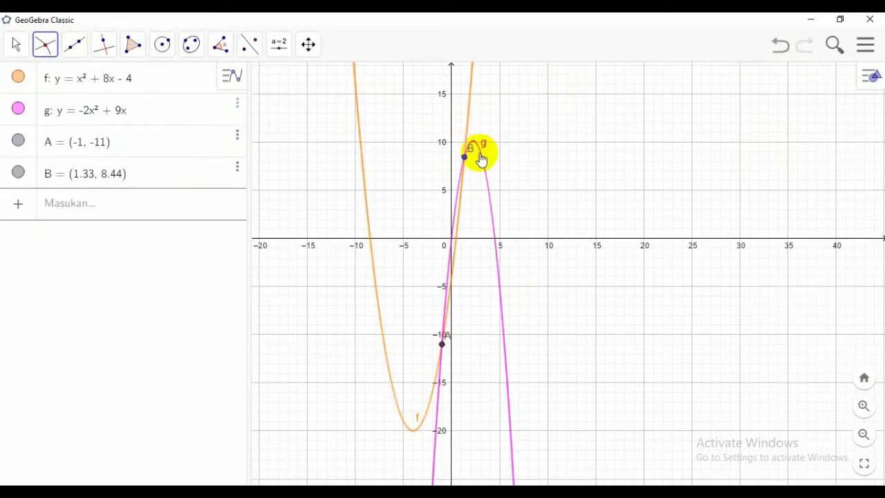
{"action": "left_click", "coordinate": [453, 345]}
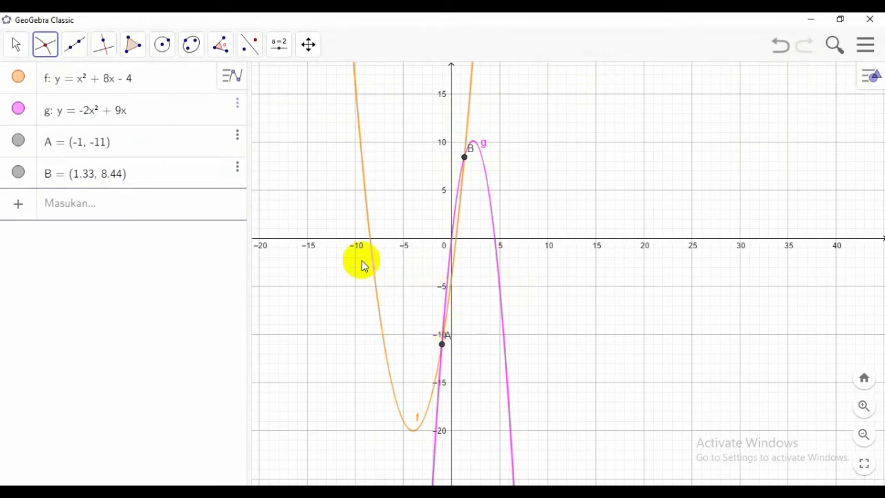
- Mark the vertices of both parabolas with the Extremum tool, and return to the Move tool
{"action": "left_click", "coordinate": [52, 55]}
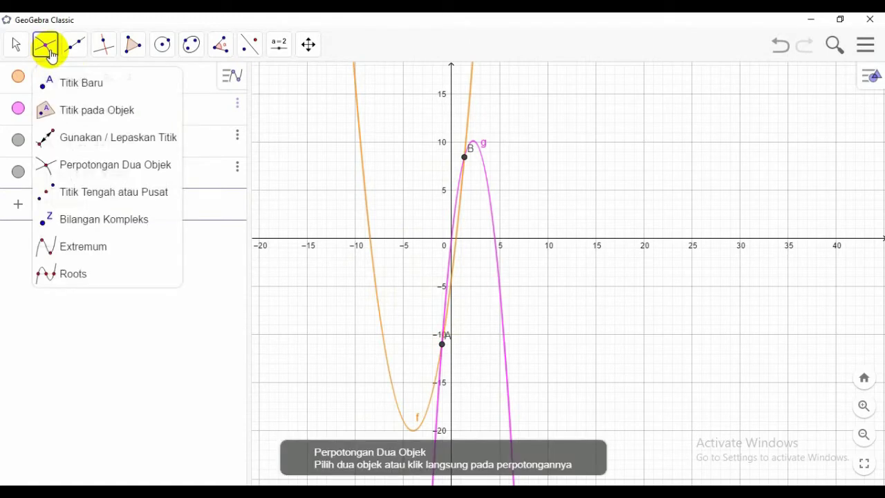
{"action": "left_click", "coordinate": [50, 253]}
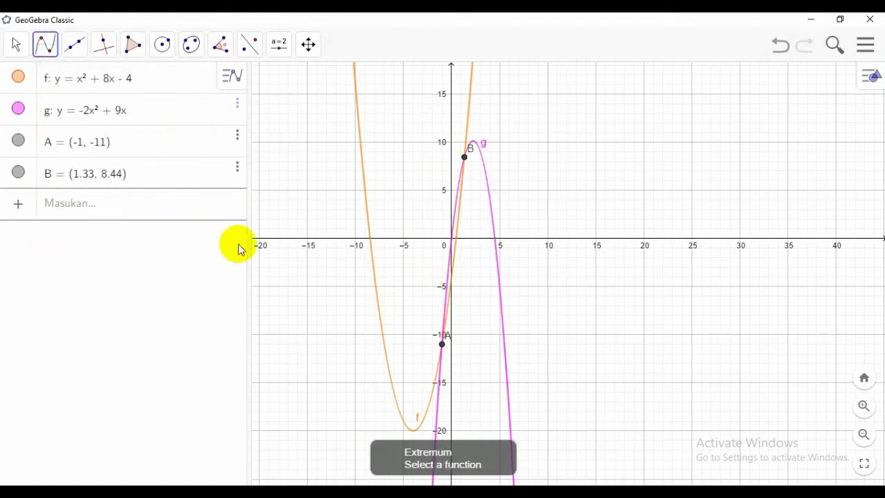
{"action": "left_click", "coordinate": [469, 116]}
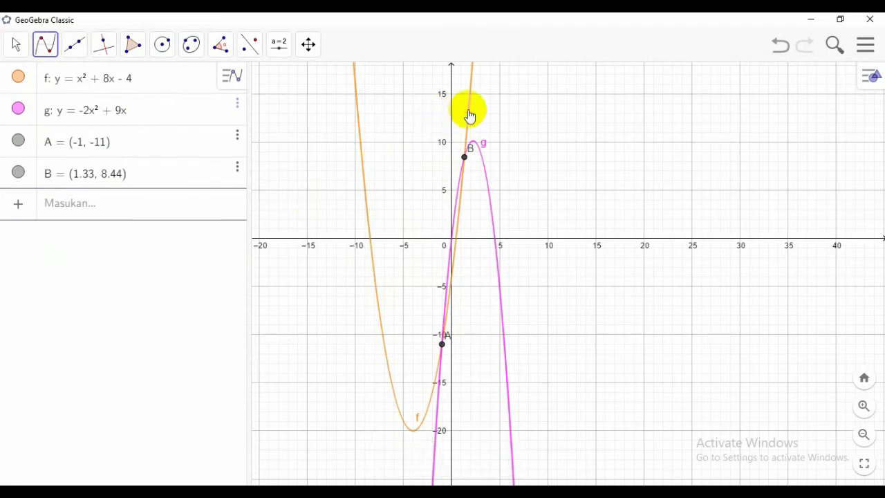
{"action": "left_click", "coordinate": [487, 186]}
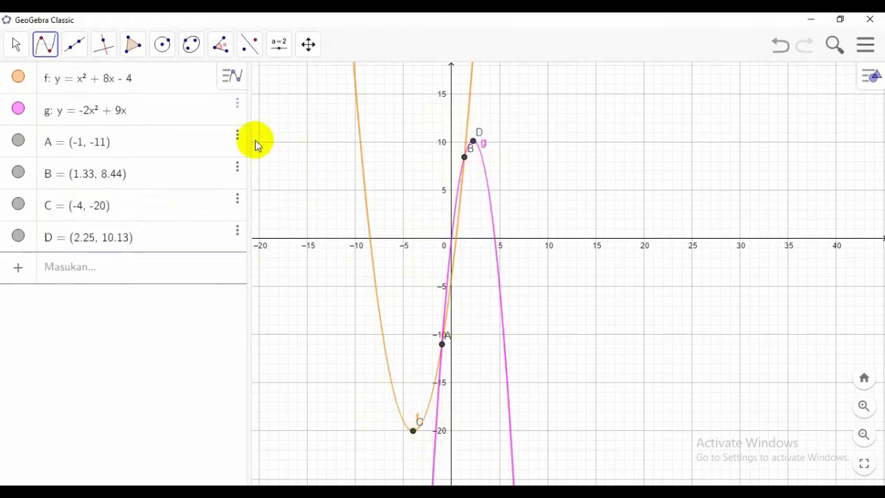
{"action": "left_click", "coordinate": [16, 44]}
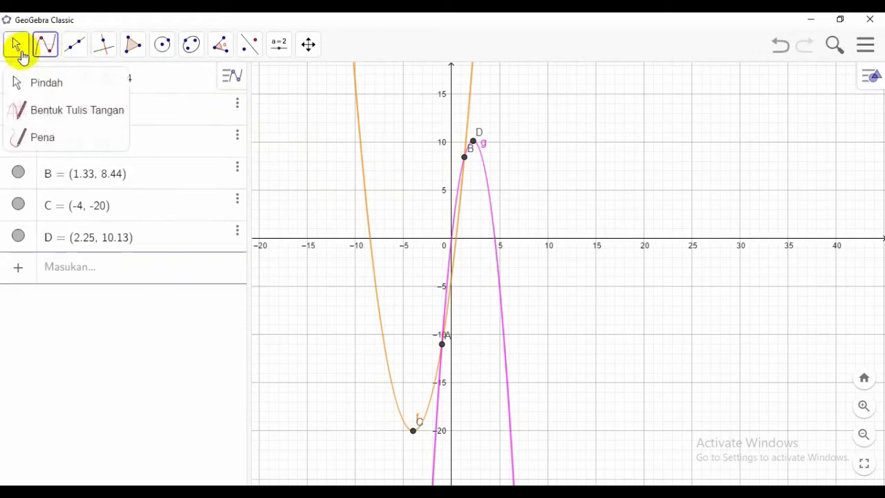
{"action": "left_click", "coordinate": [40, 49]}
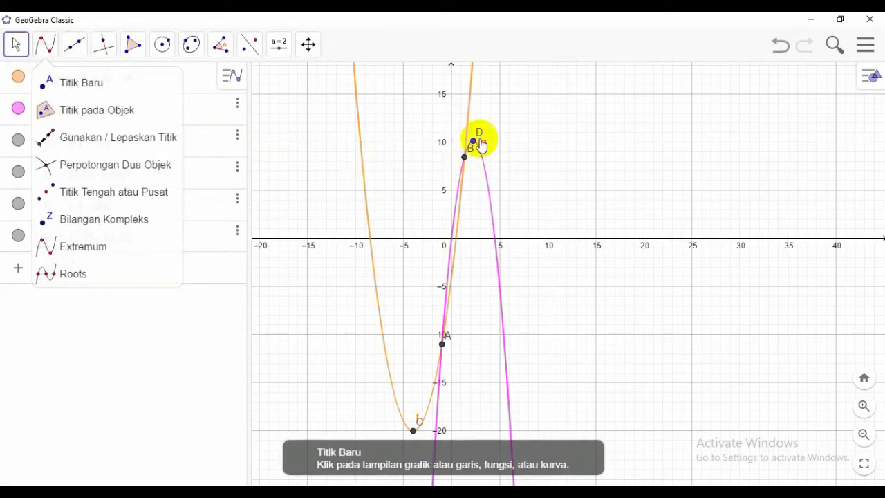
- Set the label of the lower intersection point A to show name and value (Nama & Nilai), and close its settings
{"action": "left_click", "coordinate": [443, 345]}
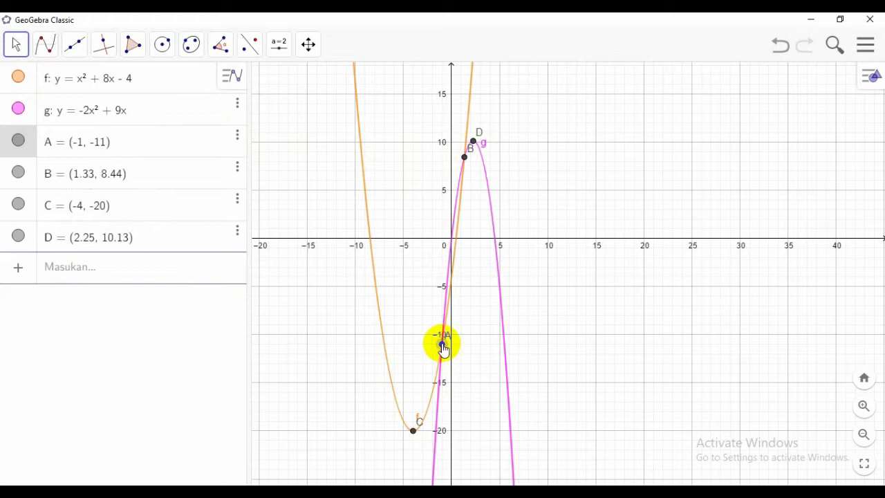
{"action": "key", "text": "Escape"}
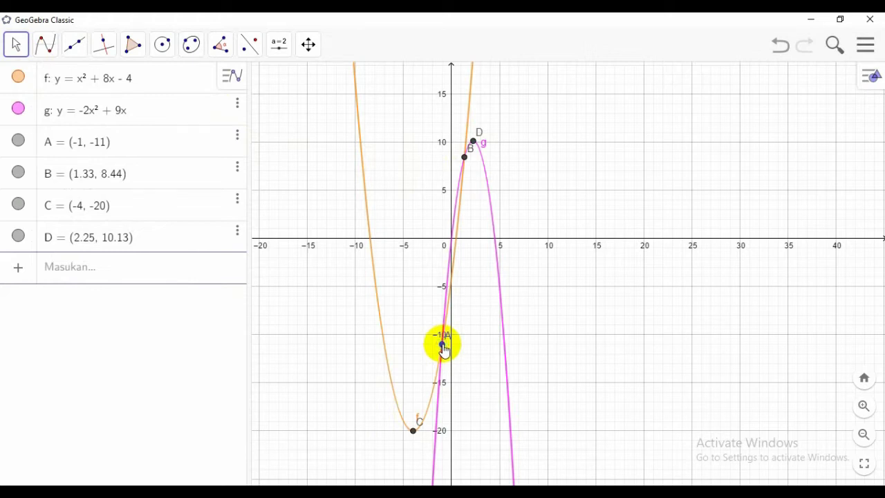
{"action": "right_click", "coordinate": [442, 344]}
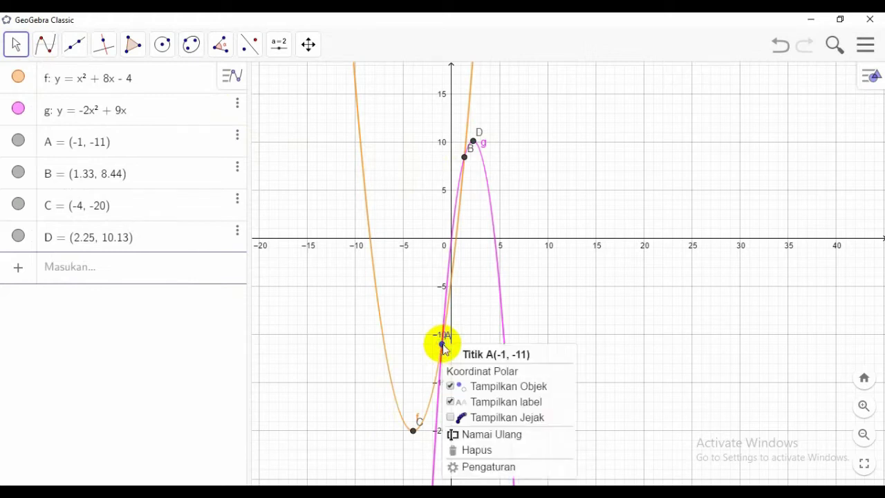
{"action": "left_click", "coordinate": [475, 467]}
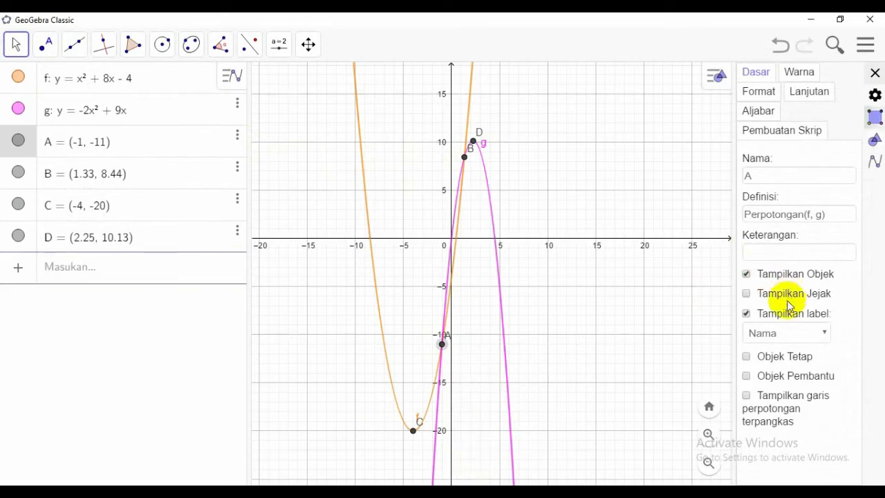
{"action": "left_click", "coordinate": [777, 334]}
{"action": "left_click", "coordinate": [777, 365]}
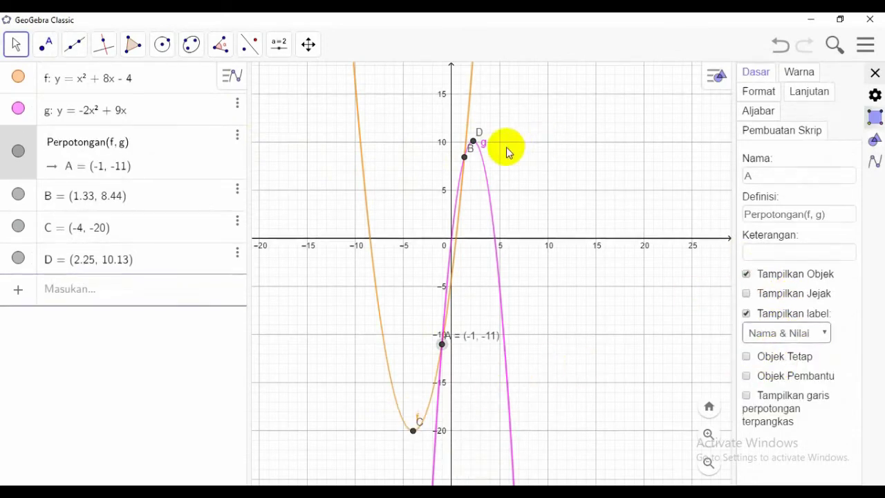
{"action": "left_click", "coordinate": [877, 73]}
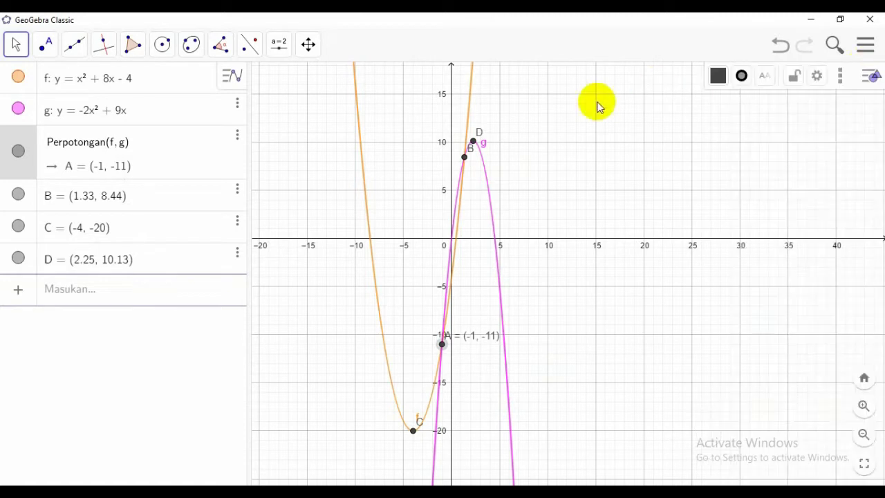
- Set the label of the upper intersection point B to Nama & Nilai and close its settings
{"action": "left_click", "coordinate": [465, 157]}
{"action": "key", "text": "Escape"}
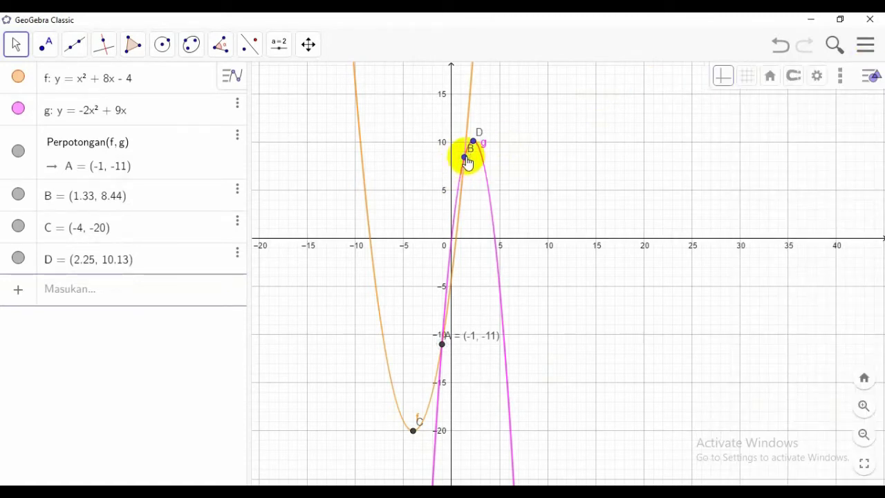
{"action": "right_click", "coordinate": [467, 160]}
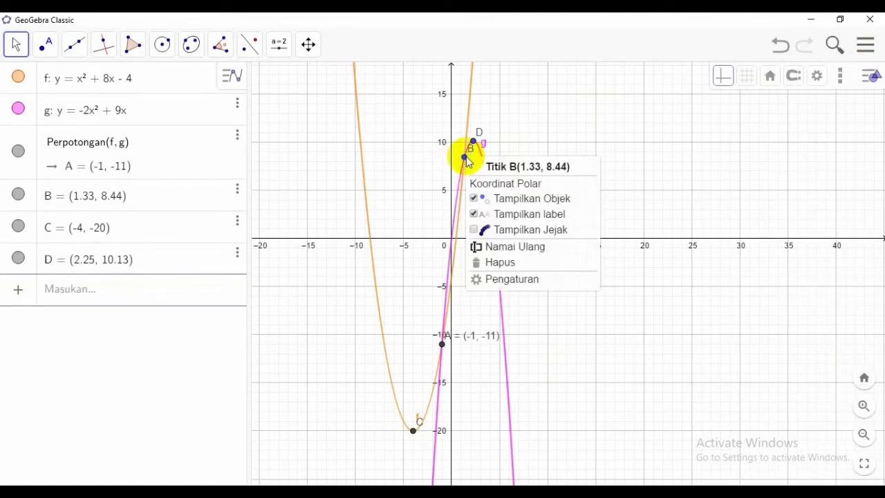
{"action": "left_click", "coordinate": [498, 284]}
{"action": "left_click", "coordinate": [789, 334]}
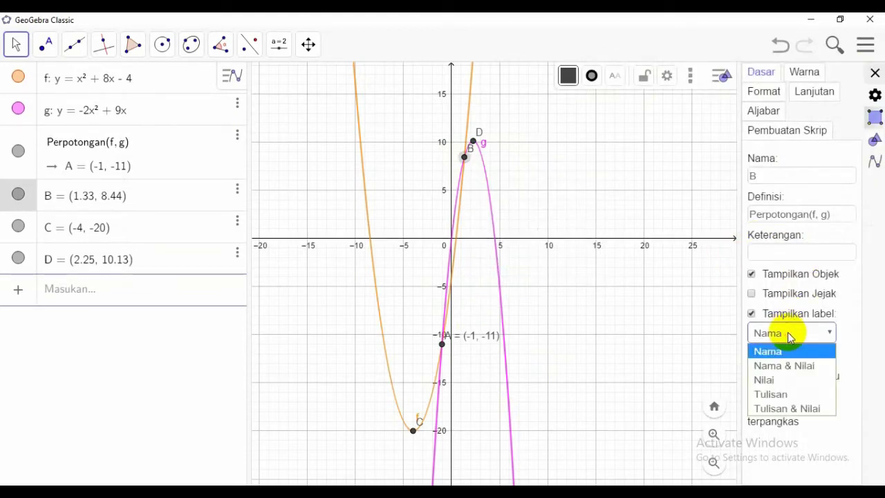
{"action": "left_click", "coordinate": [783, 365]}
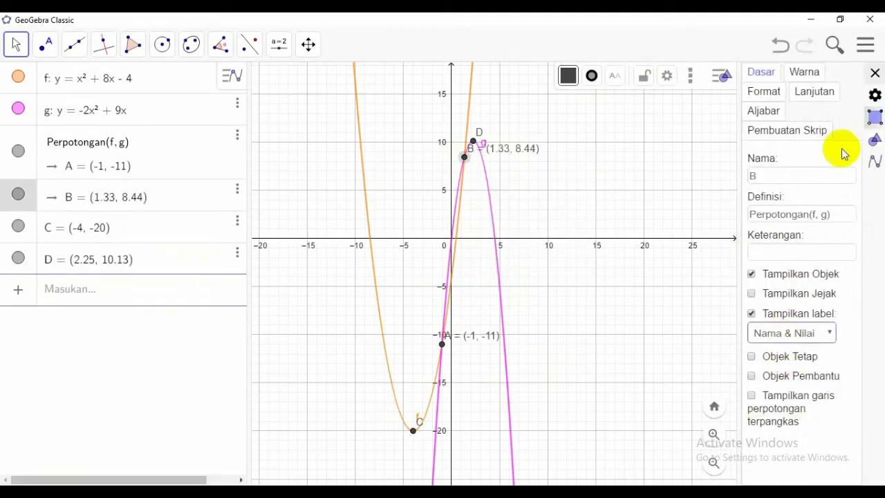
{"action": "left_click", "coordinate": [875, 72]}
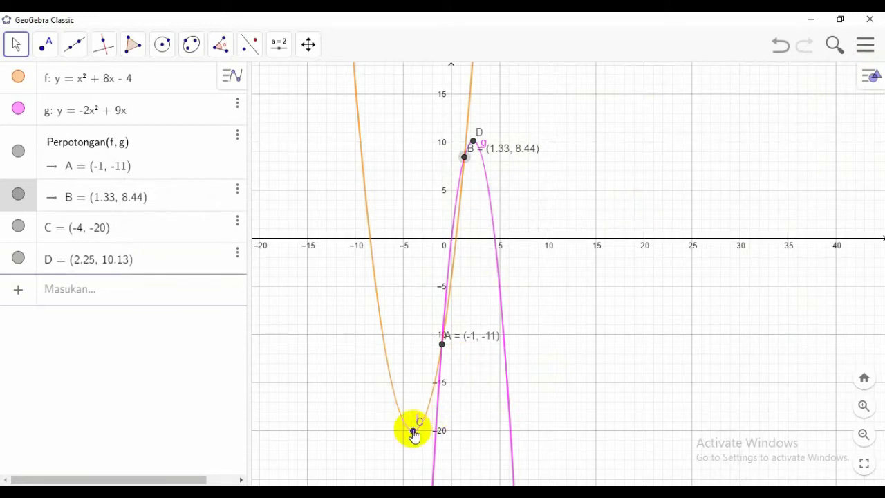
- Make the label of point C, the vertex of parabola f, show Nama & Nilai, and close its settings
{"action": "right_click", "coordinate": [414, 434]}
{"action": "left_click", "coordinate": [428, 473]}
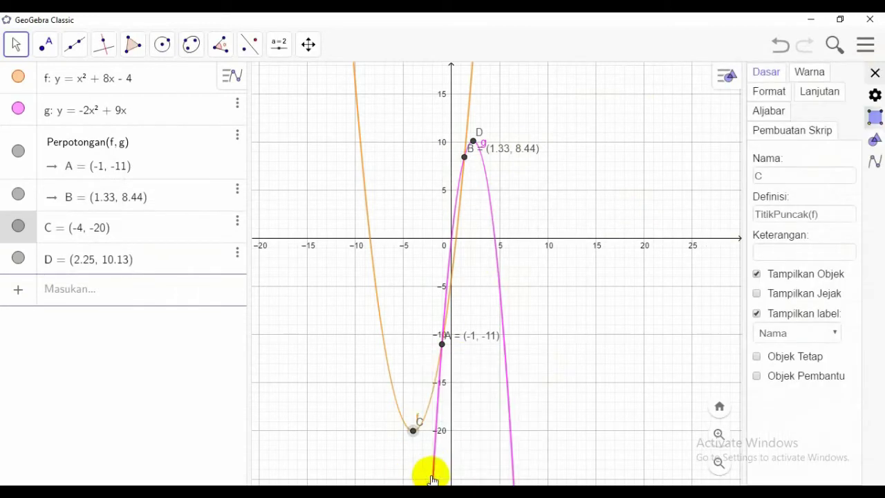
{"action": "left_click", "coordinate": [772, 331]}
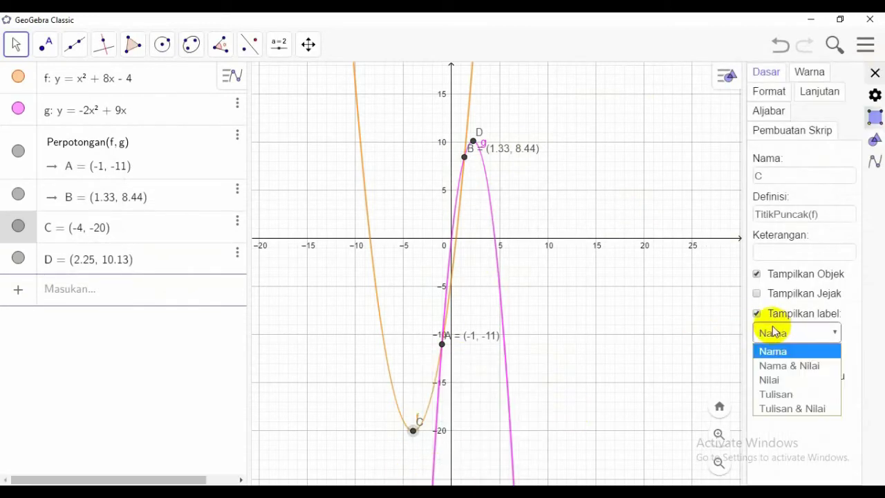
{"action": "left_click", "coordinate": [774, 366]}
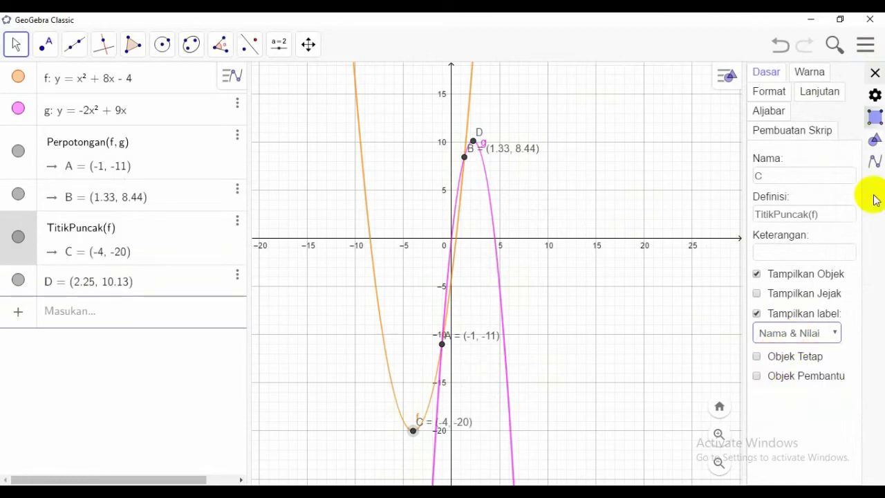
{"action": "left_click", "coordinate": [876, 73]}
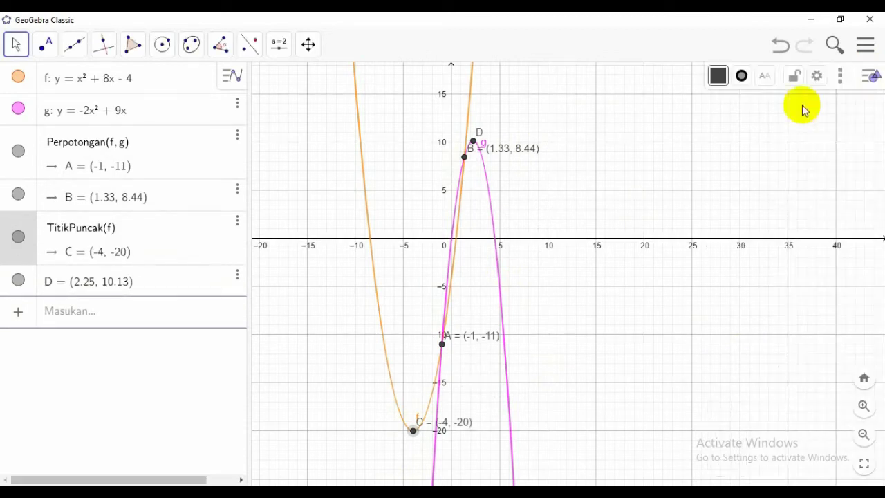
- Make the label of point D, the vertex of parabola g, show Nama & Nilai, and close its settings
{"action": "right_click", "coordinate": [474, 144]}
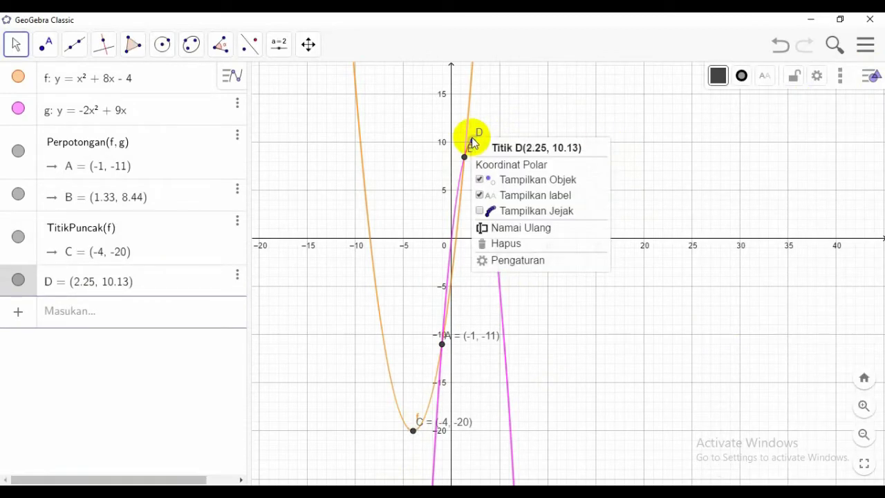
{"action": "left_click", "coordinate": [514, 262]}
{"action": "left_click", "coordinate": [776, 332]}
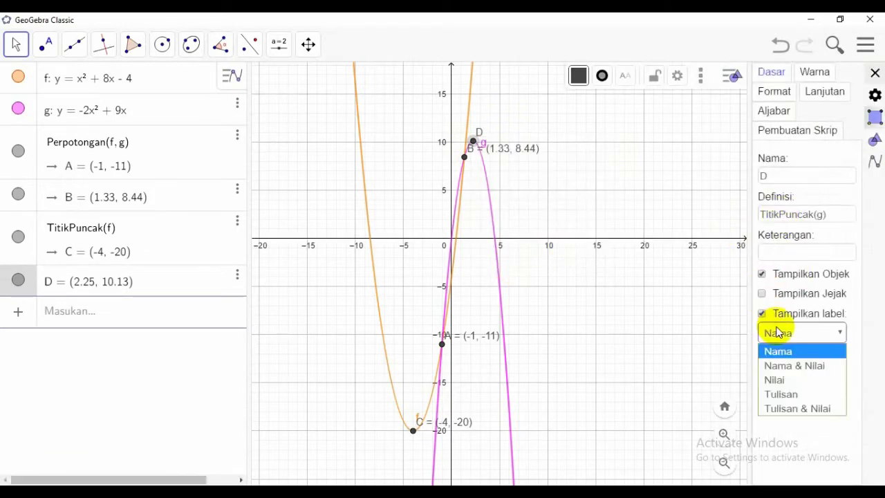
{"action": "left_click", "coordinate": [784, 366]}
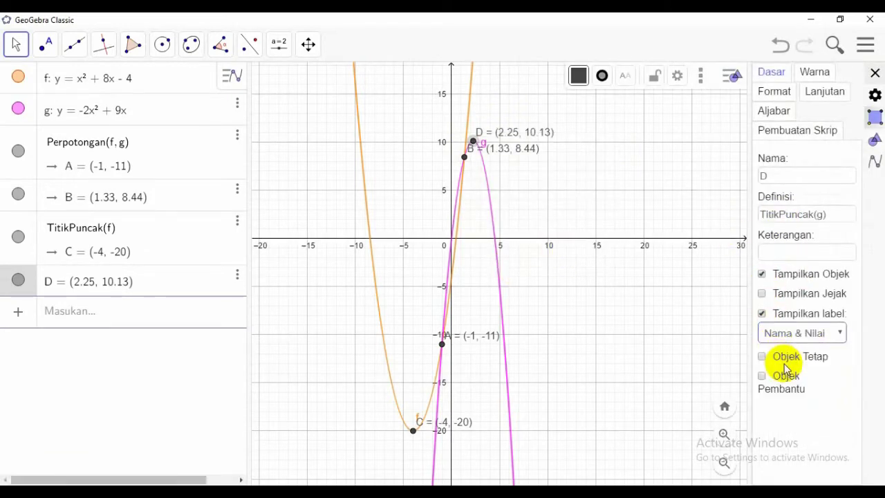
{"action": "left_click", "coordinate": [875, 72]}
- Reposition the labels of points B and D beside their points so that they are spaced apart and readable
{"action": "left_click_drag", "start_coordinate": [518, 131], "coordinate": [511, 158]}
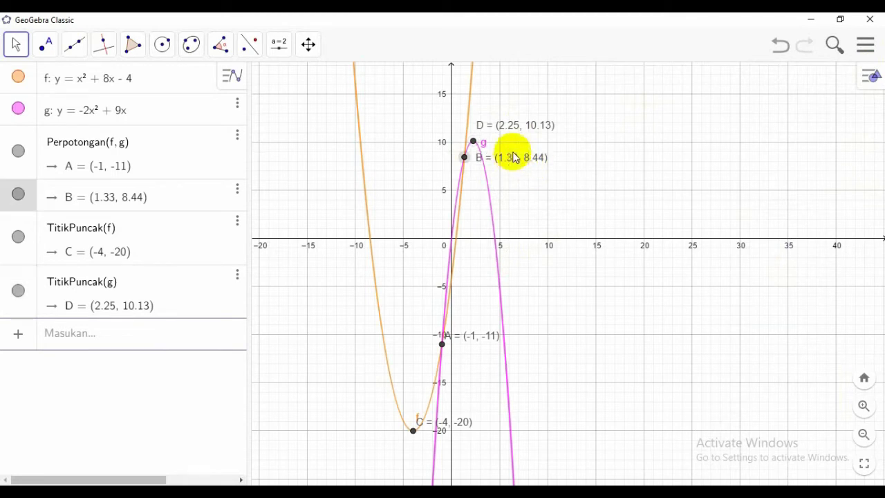
{"action": "left_click_drag", "start_coordinate": [508, 126], "coordinate": [510, 131]}
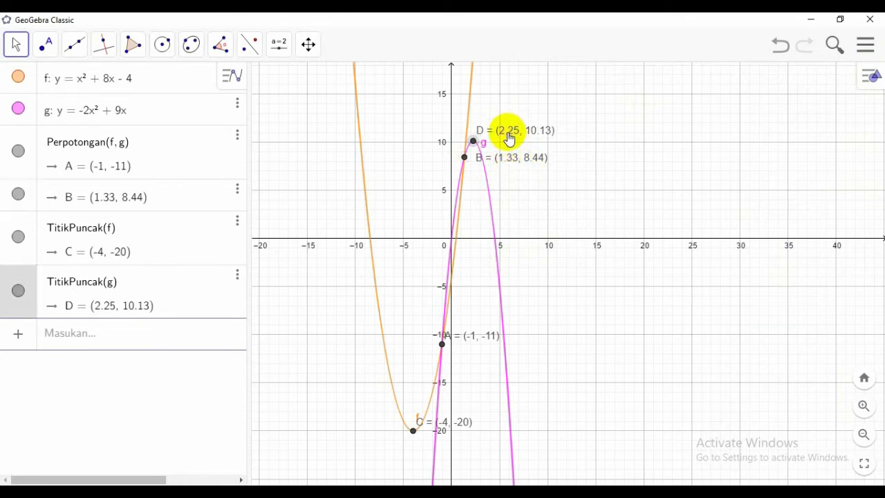
- Move the labels of points A and C slightly below their current spots, with C's label beneath the vertex of parabola f
{"action": "left_click_drag", "start_coordinate": [476, 335], "coordinate": [481, 346]}
{"action": "left_click_drag", "start_coordinate": [459, 421], "coordinate": [432, 446]}
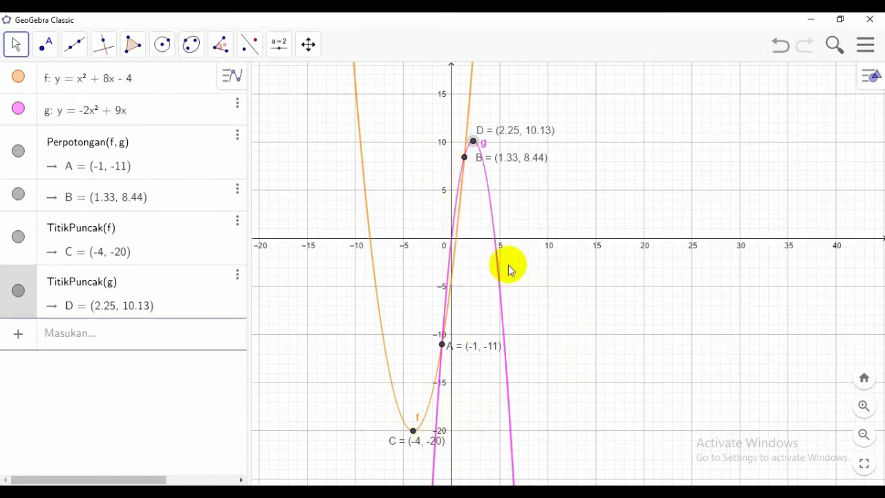
- Set the label of parabola g to Nama & Nilai and move it beside the curve, below point B's label
{"action": "right_click", "coordinate": [494, 222]}
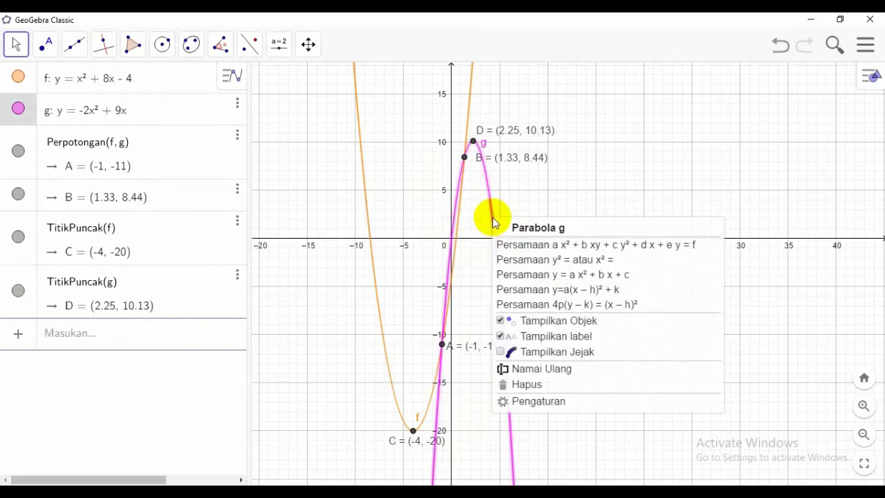
{"action": "left_click", "coordinate": [524, 403]}
{"action": "left_click", "coordinate": [787, 374]}
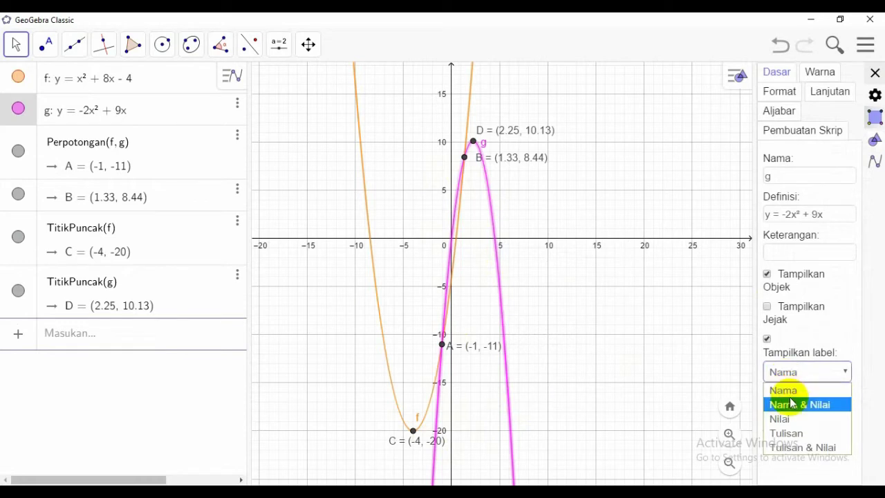
{"action": "left_click", "coordinate": [792, 403]}
{"action": "left_click_drag", "start_coordinate": [522, 143], "coordinate": [555, 182]}
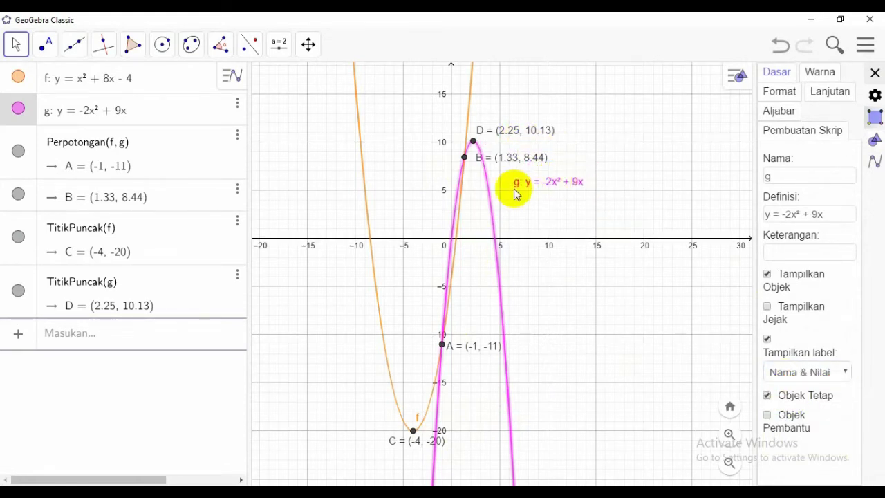
- Set the label of parabola f to Nama & Nilai, close the settings, and move the label below the curve's vertex
{"action": "left_click", "coordinate": [364, 216]}
{"action": "left_click", "coordinate": [366, 215]}
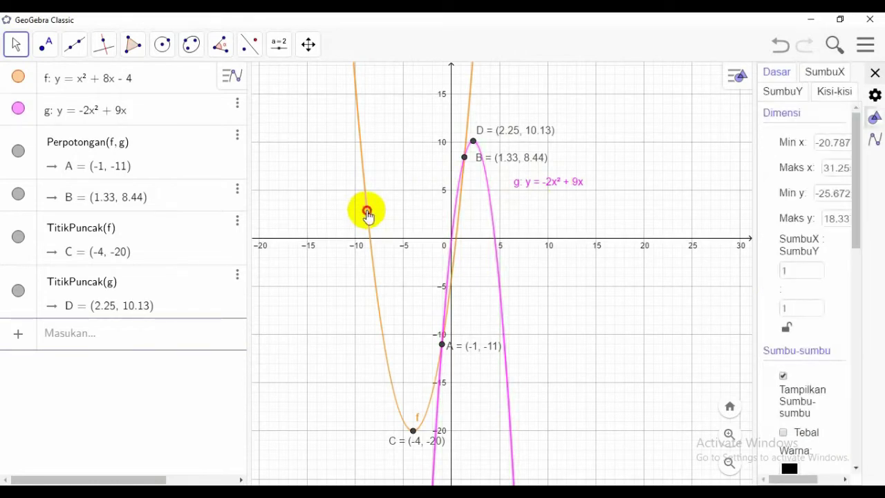
{"action": "right_click", "coordinate": [368, 217]}
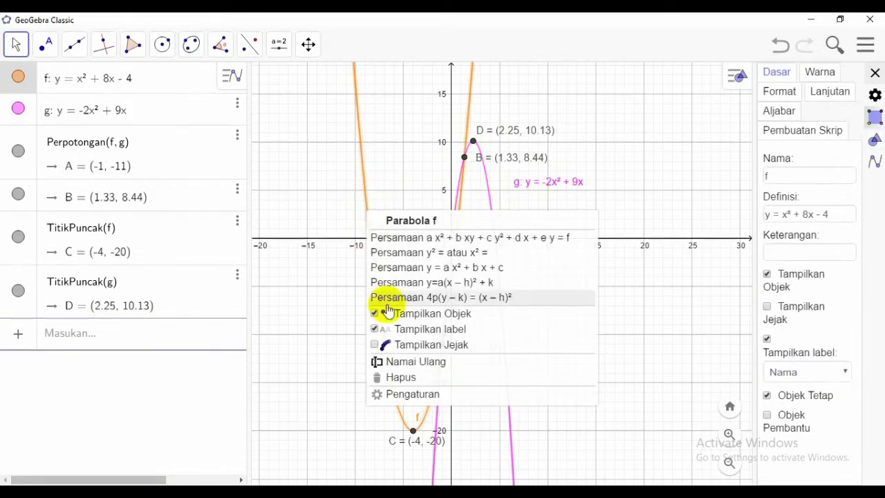
{"action": "left_click", "coordinate": [409, 395]}
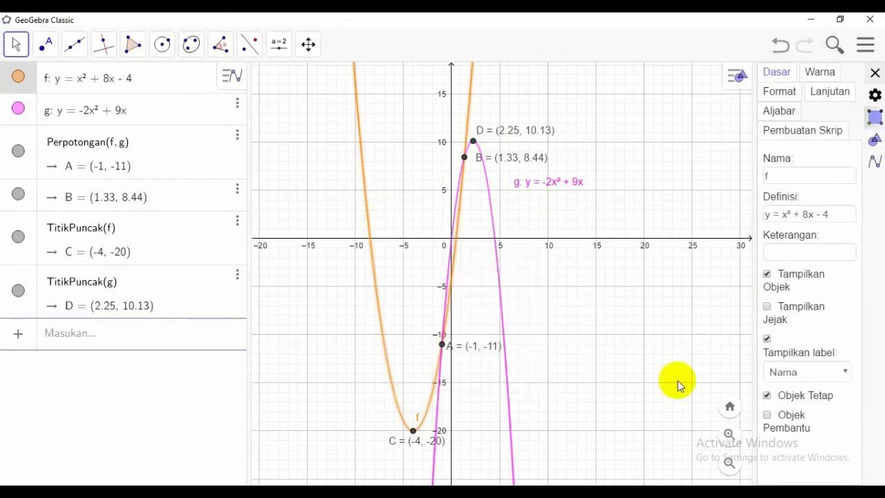
{"action": "left_click", "coordinate": [784, 372]}
{"action": "left_click", "coordinate": [787, 405]}
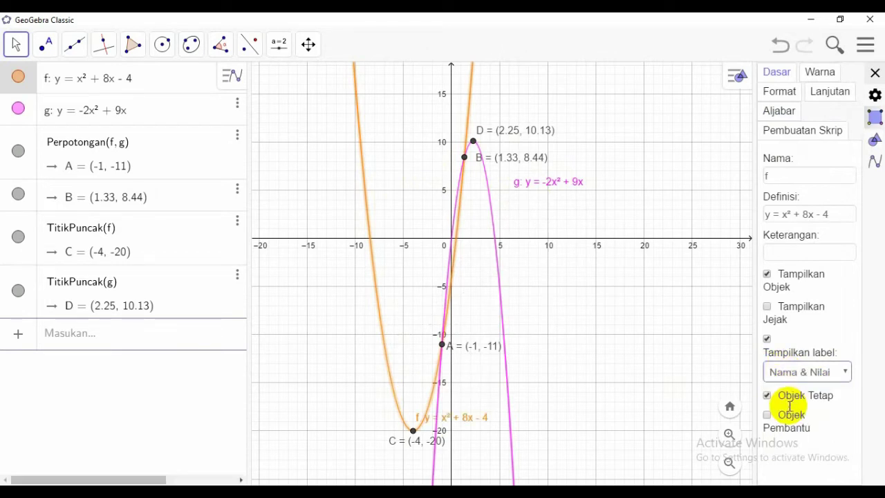
{"action": "left_click", "coordinate": [875, 73]}
{"action": "left_click_drag", "start_coordinate": [464, 419], "coordinate": [488, 474]}
{"action": "left_click", "coordinate": [644, 357]}
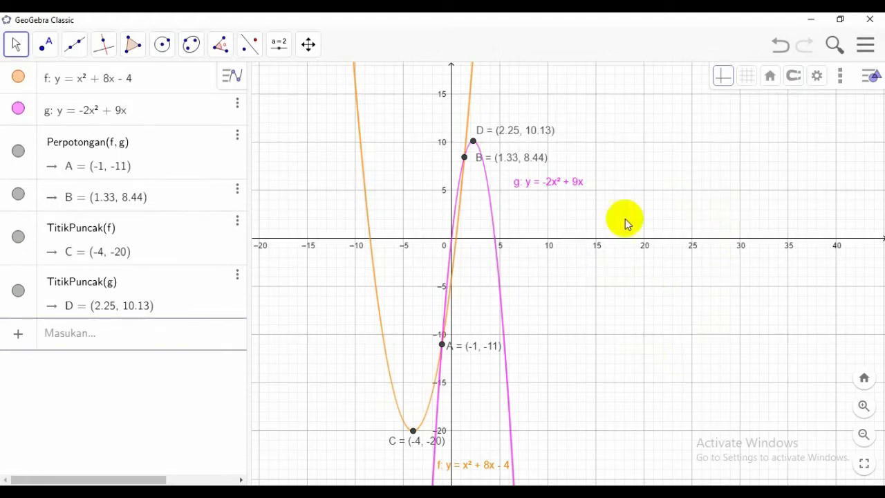
- Save the construction under a new file name beginning with parabola&parabo
{"action": "left_click", "coordinate": [867, 50]}
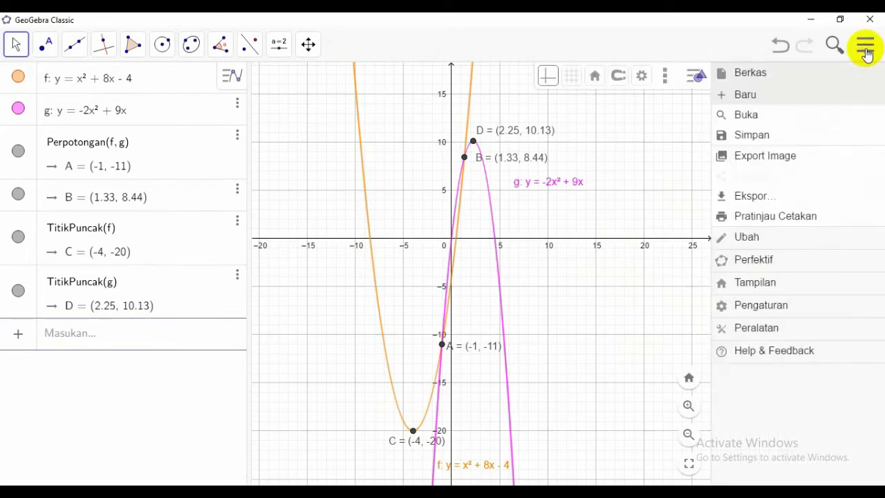
{"action": "left_click", "coordinate": [787, 141]}
{"action": "left_click_drag", "start_coordinate": [460, 262], "coordinate": [349, 275]}
{"action": "key", "text": "BackSpace"}
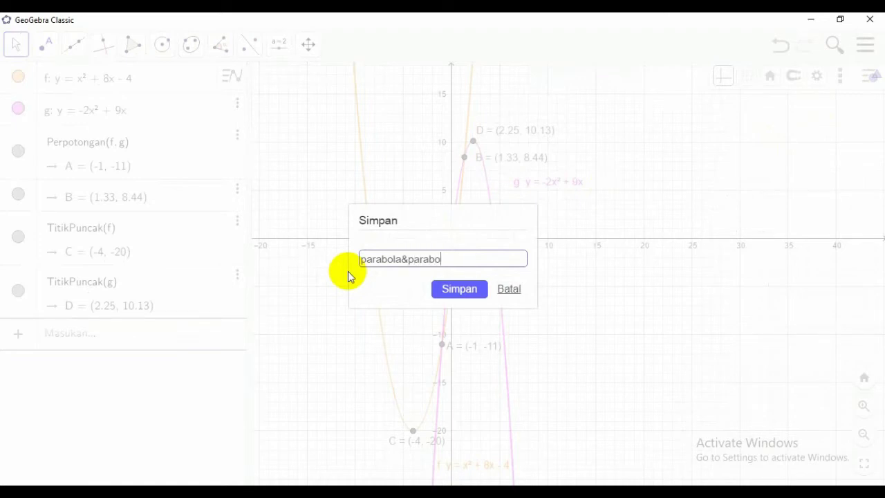
{"action": "key", "text": "Return"}
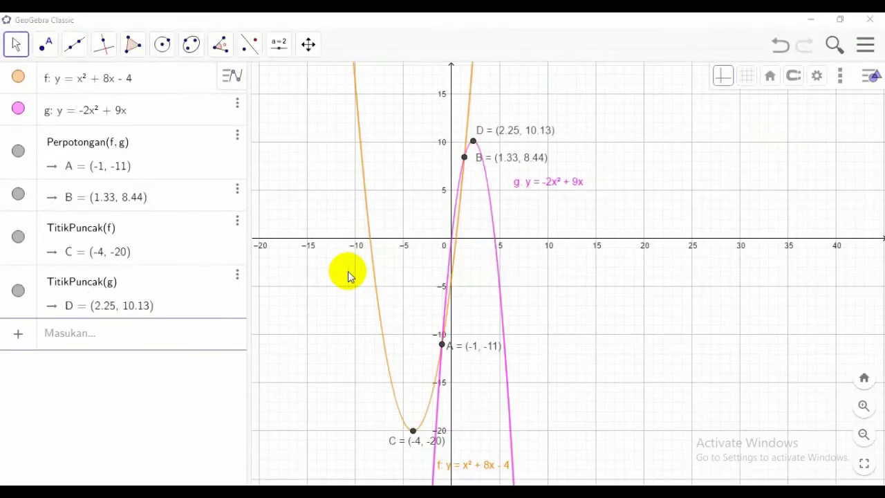
{"action": "left_click", "coordinate": [340, 316]}
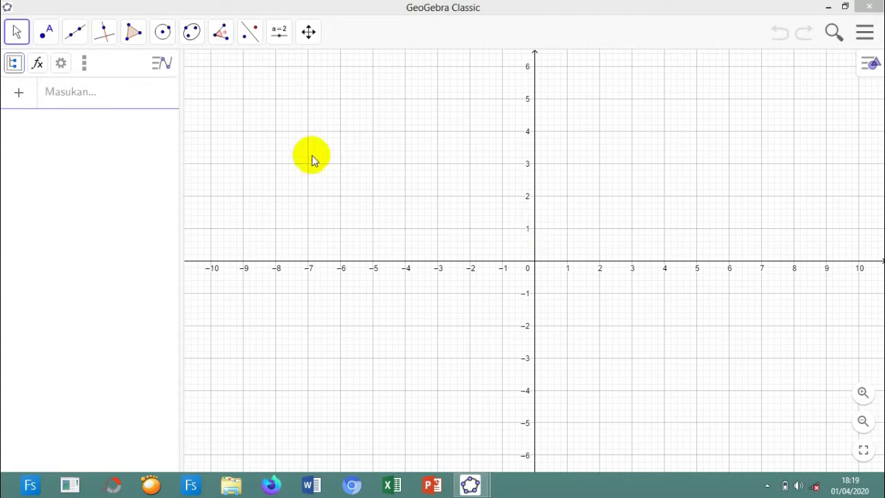
- Define the two-variable objective function f(x, y) = 2x + 10y
{"action": "left_click", "coordinate": [109, 96]}
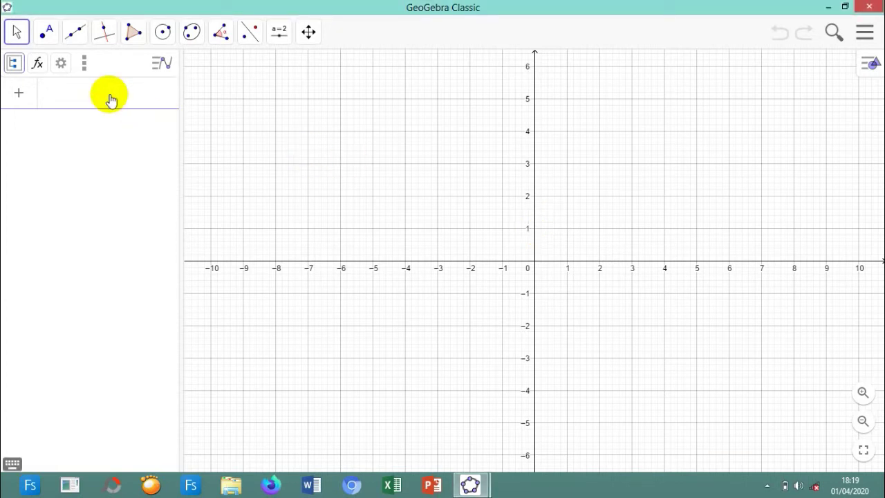
{"action": "type", "text": "f(x"}
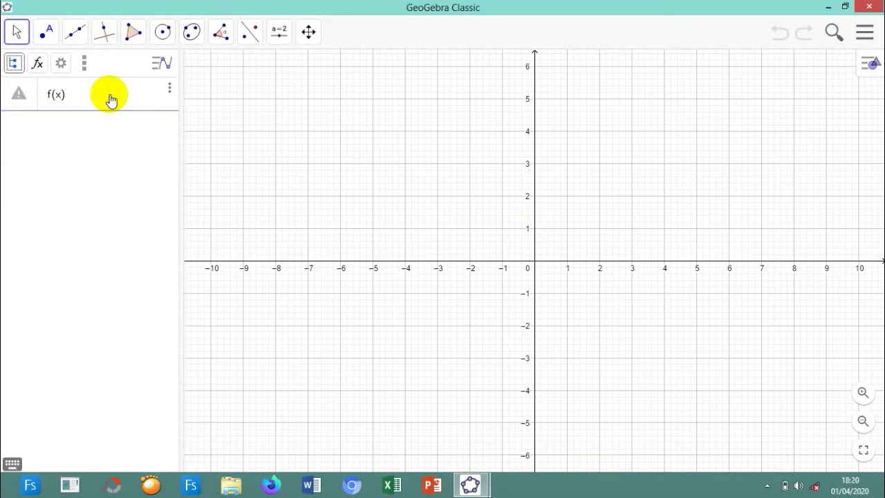
{"action": "type", "text": ", y) = 2x + 10y"}
{"action": "key", "text": "Return"}
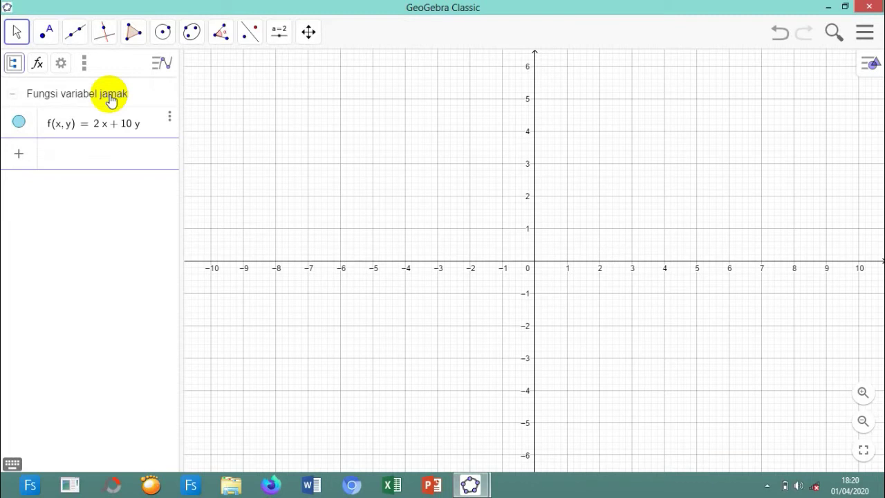
- Enter the inequality x + 3y ≤ 9 as the first constraint
{"action": "type", "text": "x +"}
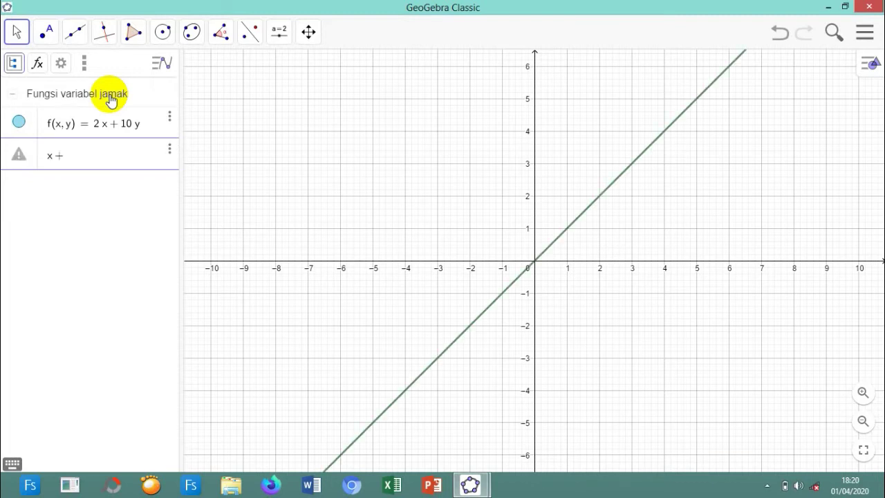
{"action": "type", "text": " 3y"}
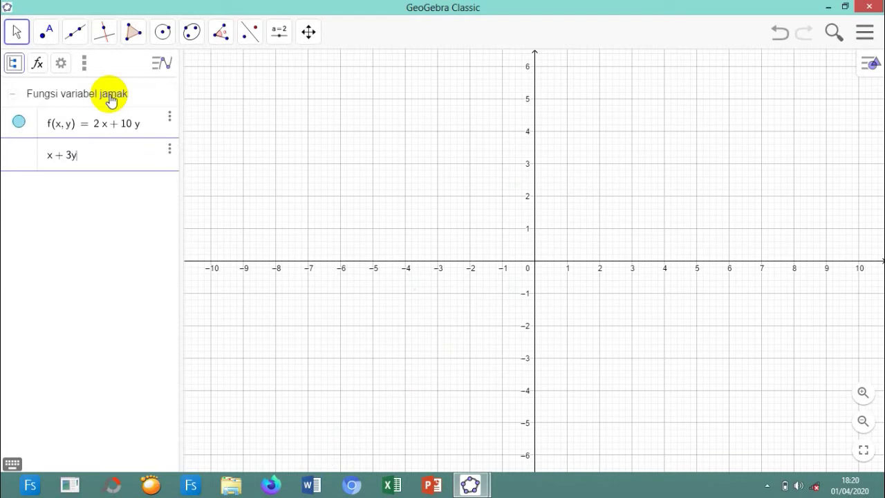
{"action": "left_click", "coordinate": [12, 465]}
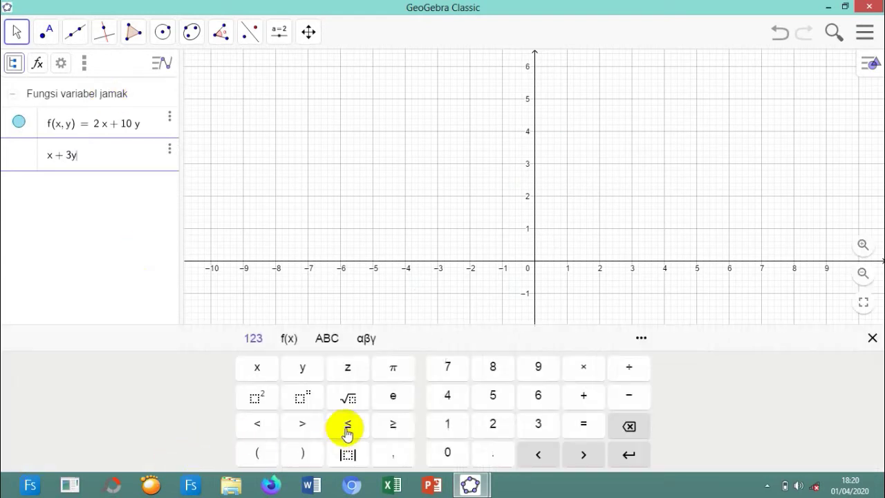
{"action": "left_click", "coordinate": [350, 429]}
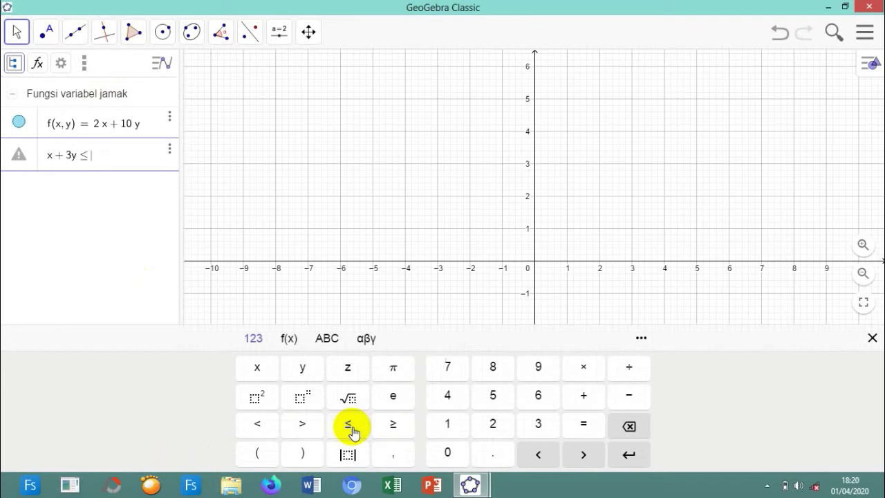
{"action": "type", "text": "9"}
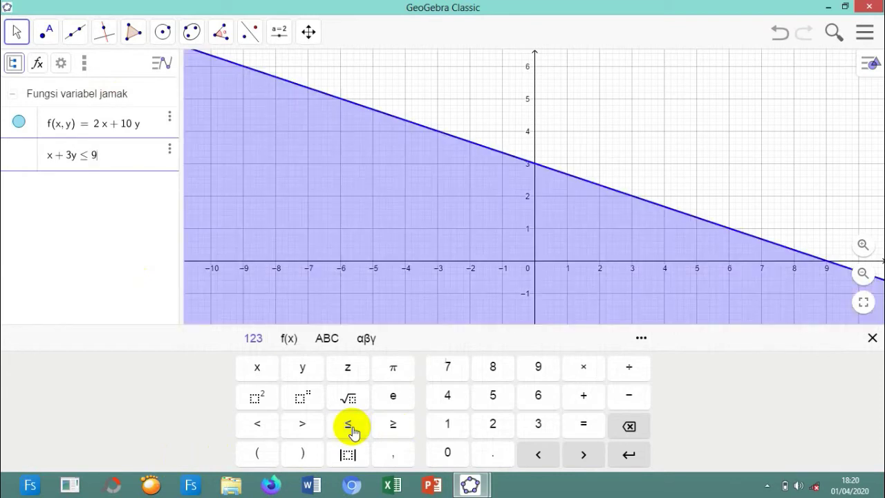
{"action": "key", "text": "Return"}
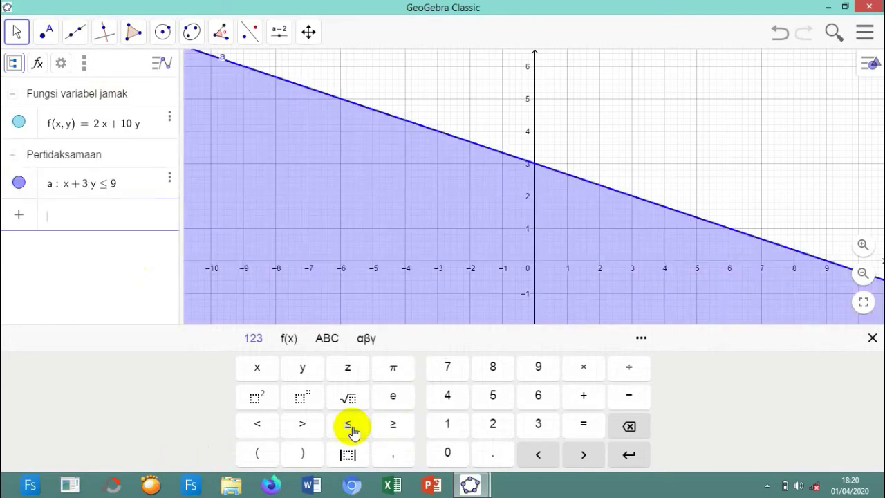
- Enter the inequality x + y ≤ 5 as the second constraint and dismiss the on-screen keyboard
{"action": "type", "text": "x + y"}
{"action": "left_click", "coordinate": [351, 426]}
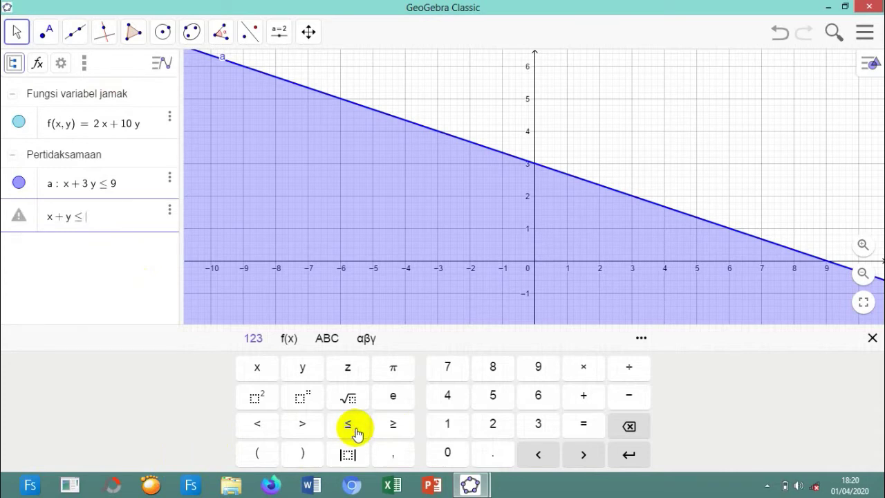
{"action": "type", "text": "5"}
{"action": "key", "text": "Return"}
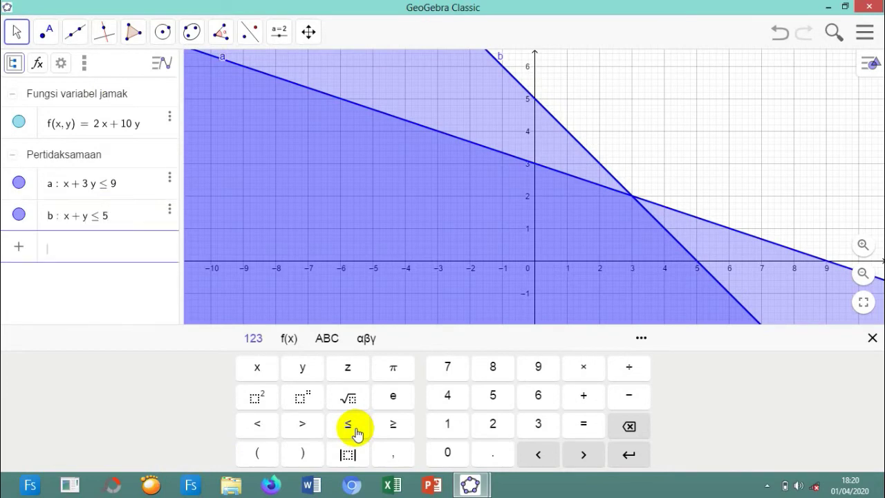
{"action": "left_click", "coordinate": [873, 337]}
- Examine the graph around the intersection of the two boundary lines and their crossings with the axes
{"action": "left_click_drag", "start_coordinate": [810, 220], "coordinate": [646, 256]}
{"action": "left_click", "coordinate": [863, 394]}
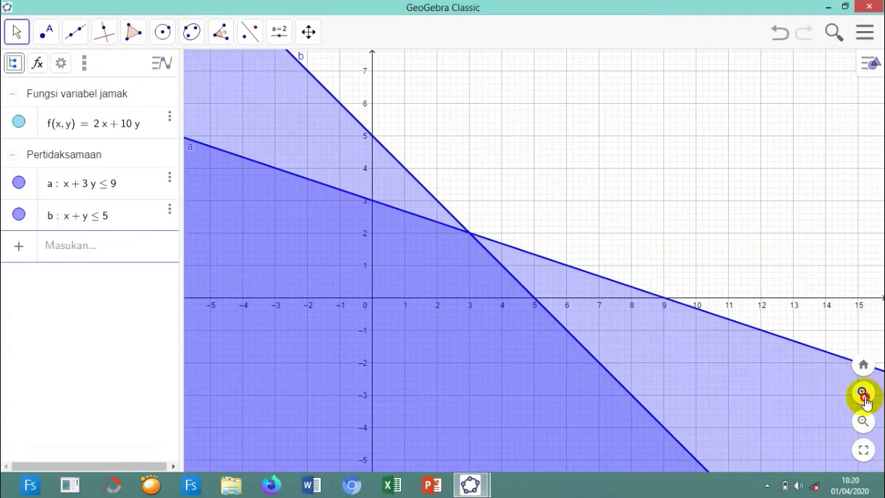
{"action": "left_click", "coordinate": [863, 394]}
{"action": "left_click", "coordinate": [863, 394]}
{"action": "left_click_drag", "start_coordinate": [431, 126], "coordinate": [545, 221]}
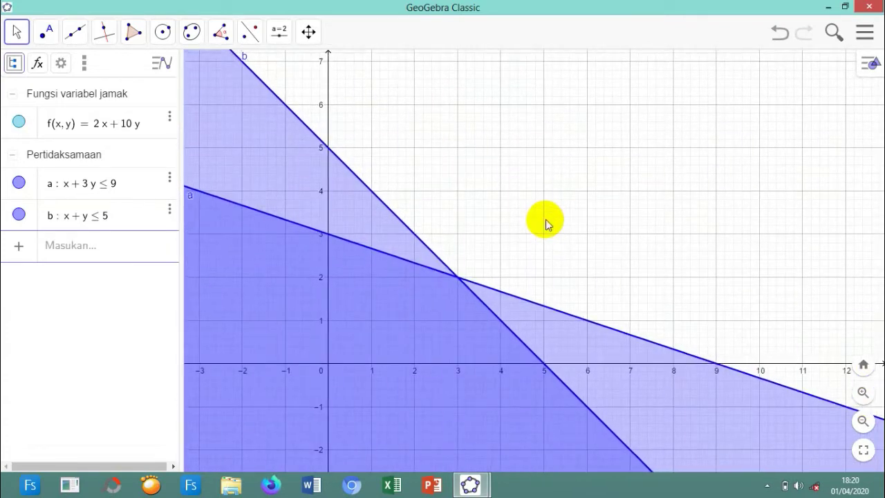
{"action": "left_click", "coordinate": [865, 394]}
{"action": "left_click", "coordinate": [864, 393]}
{"action": "mouse_move", "coordinate": [547, 143]}
{"action": "left_mouse_down"}
{"action": "mouse_move", "coordinate": [609, 184]}
{"action": "mouse_move", "coordinate": [629, 142]}
{"action": "mouse_move", "coordinate": [643, 145]}
{"action": "left_mouse_up"}
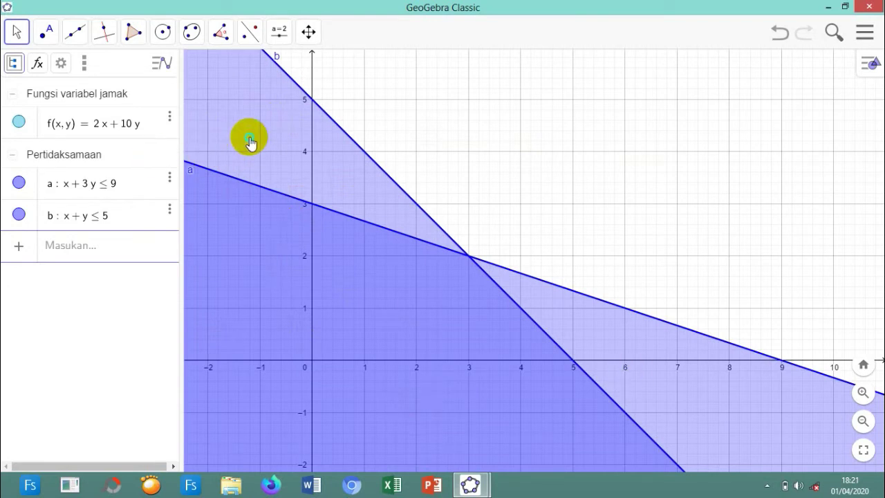
- Change the fill pattern of the inequality x + y ≤ 5 to Hatch in its object settings
{"action": "right_click", "coordinate": [250, 143]}
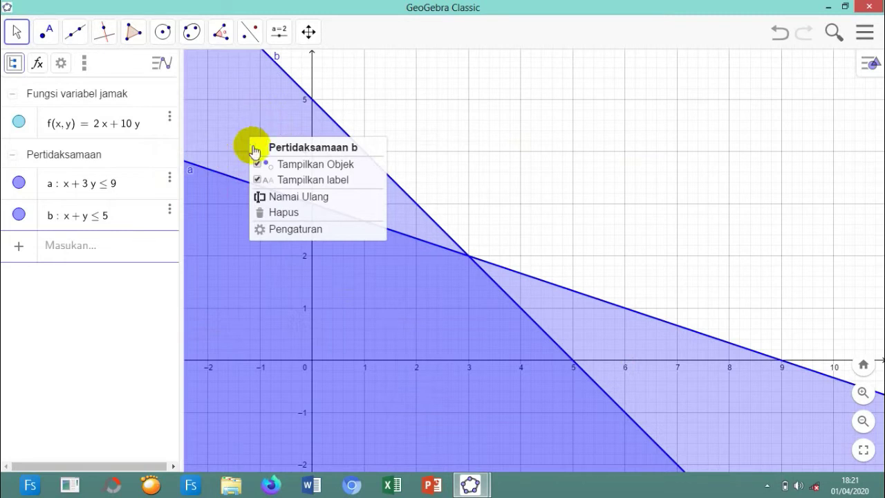
{"action": "left_click", "coordinate": [291, 231]}
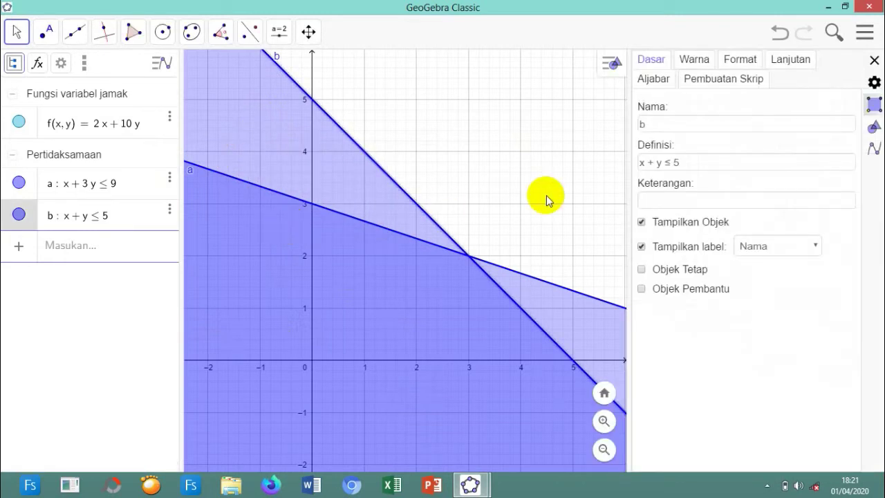
{"action": "left_click", "coordinate": [746, 67]}
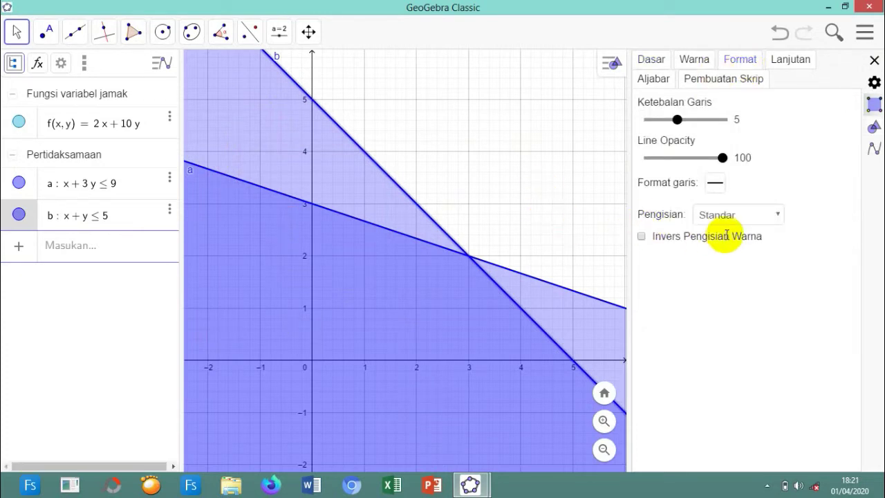
{"action": "left_click", "coordinate": [769, 214]}
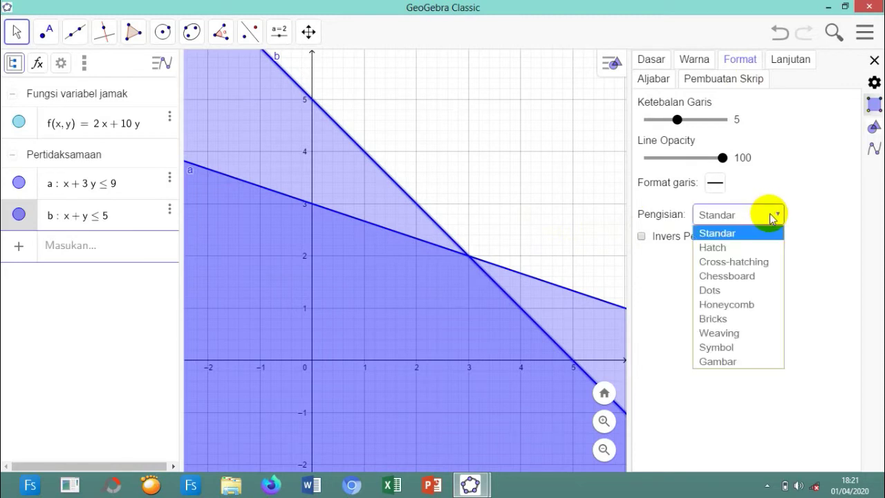
{"action": "left_click", "coordinate": [763, 247]}
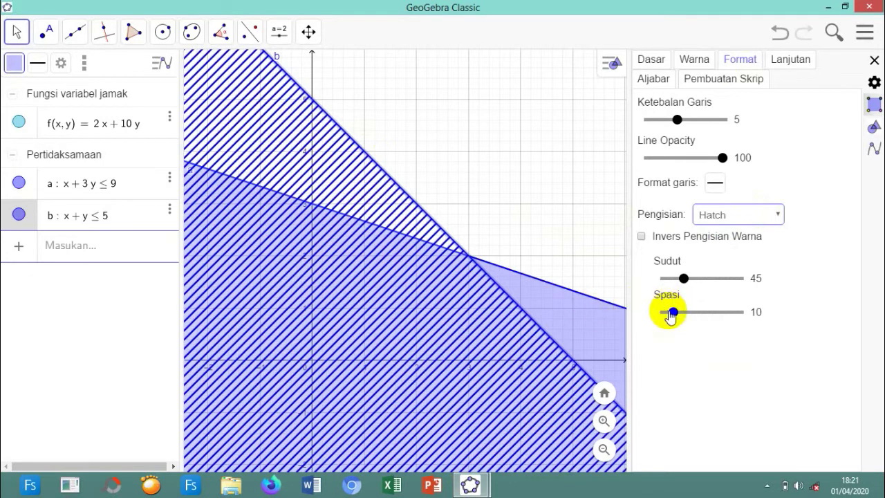
- Set the hatch of x + y ≤ 5 to spacing 20 and angle 0, and colour the inequality red (#FF0033)
{"action": "left_click_drag", "start_coordinate": [674, 315], "coordinate": [690, 317]}
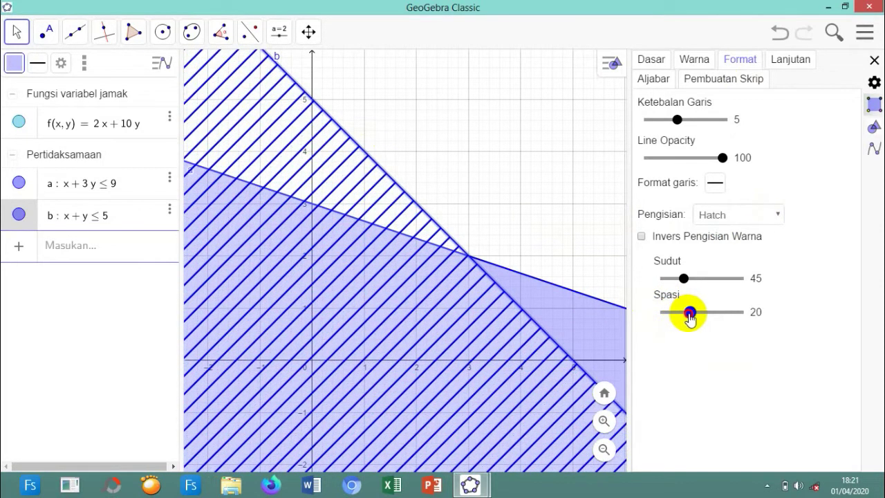
{"action": "left_click", "coordinate": [683, 278]}
{"action": "left_click_drag", "start_coordinate": [683, 279], "coordinate": [646, 275]}
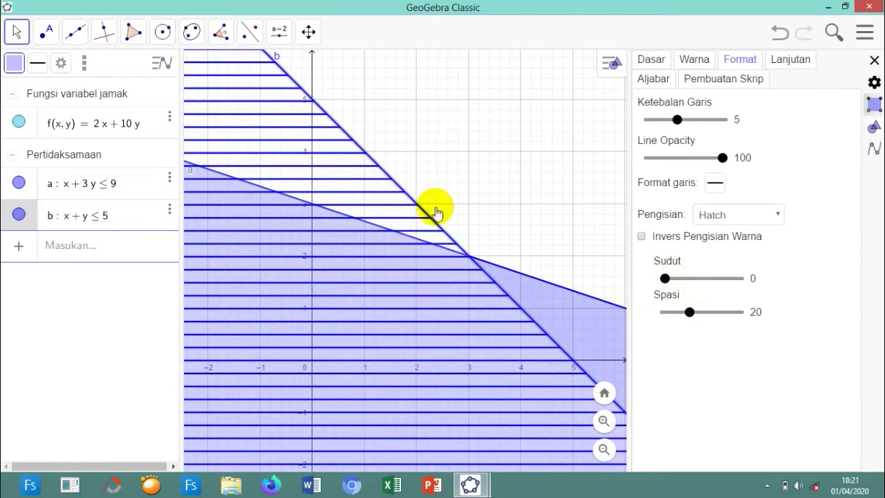
{"action": "left_click", "coordinate": [706, 60]}
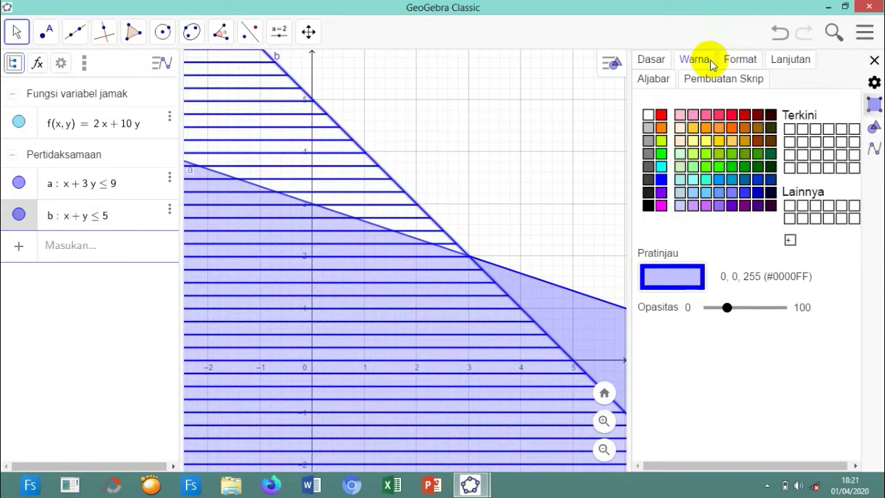
{"action": "left_click", "coordinate": [731, 118]}
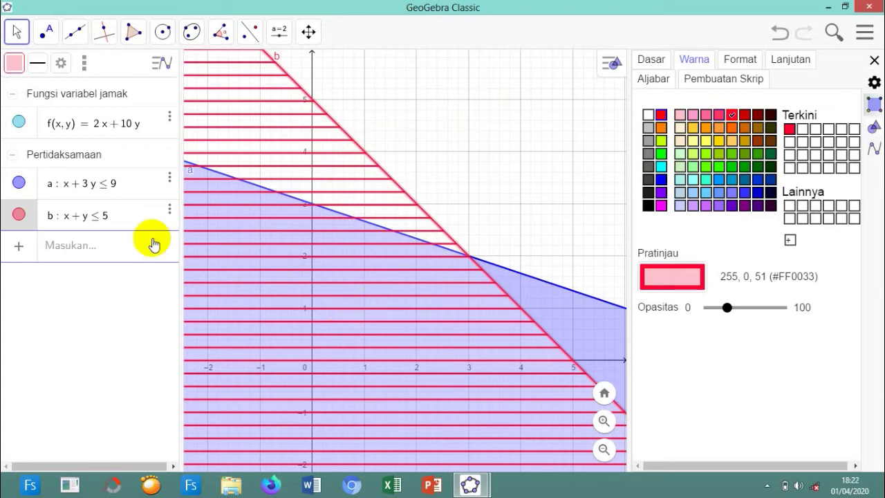
- Give the inequality x + 3y ≤ 9 a Hatch fill with spacing 25 and angle 40
{"action": "left_click", "coordinate": [36, 183]}
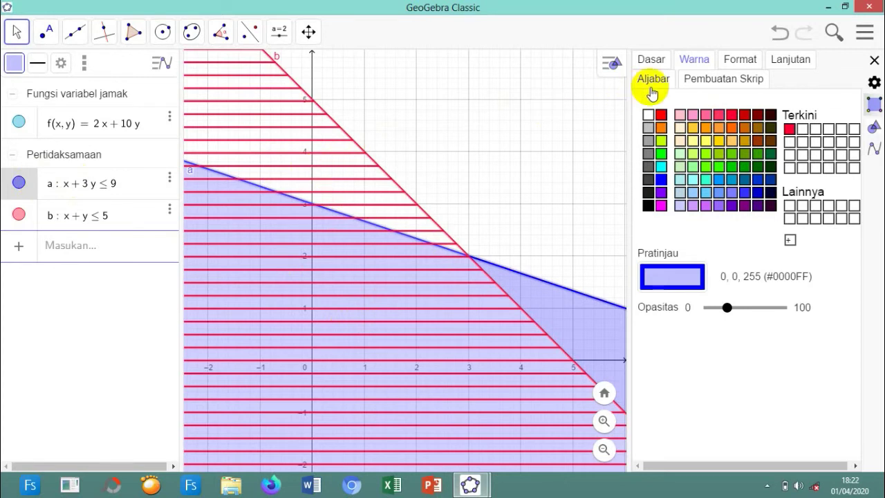
{"action": "left_click", "coordinate": [730, 58]}
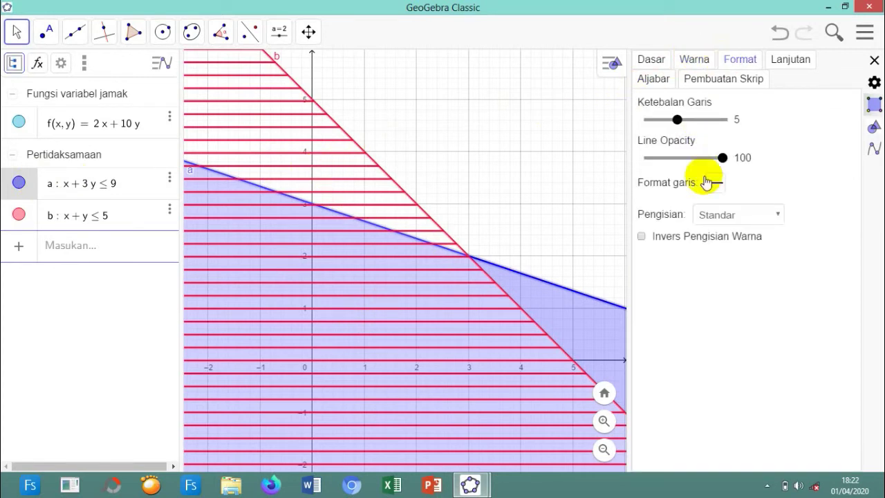
{"action": "left_click", "coordinate": [744, 210]}
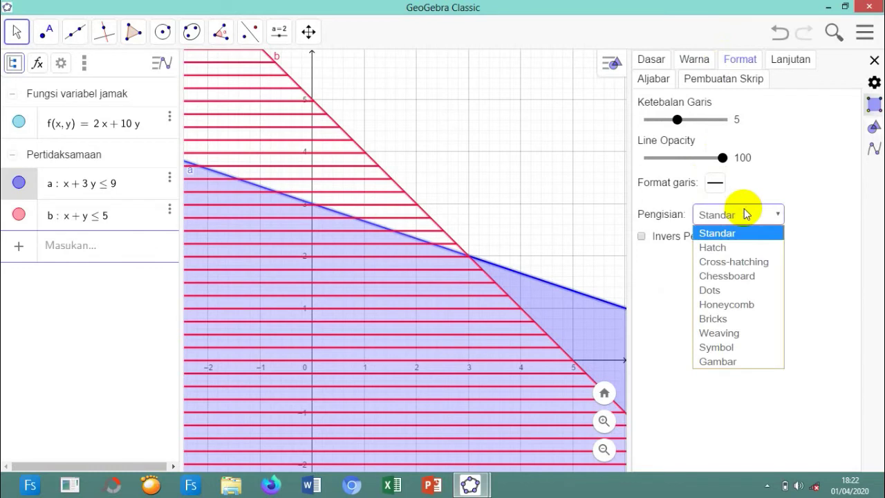
{"action": "left_click", "coordinate": [768, 248]}
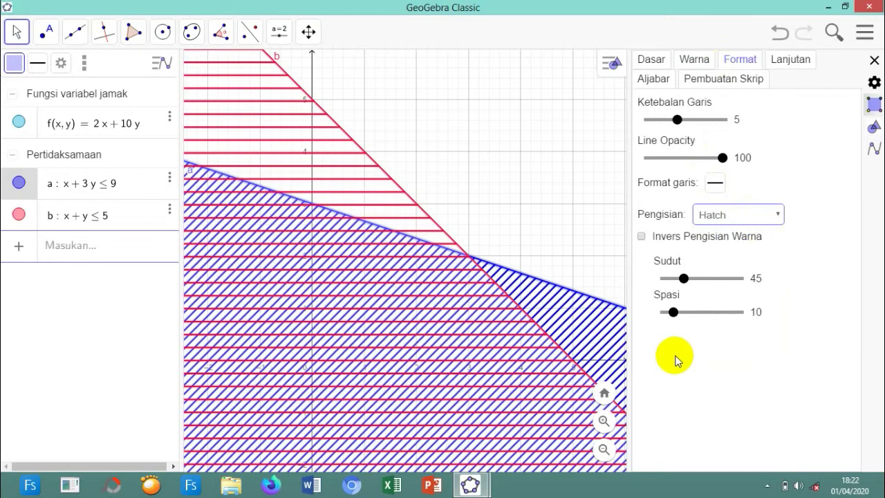
{"action": "left_click_drag", "start_coordinate": [674, 312], "coordinate": [700, 325]}
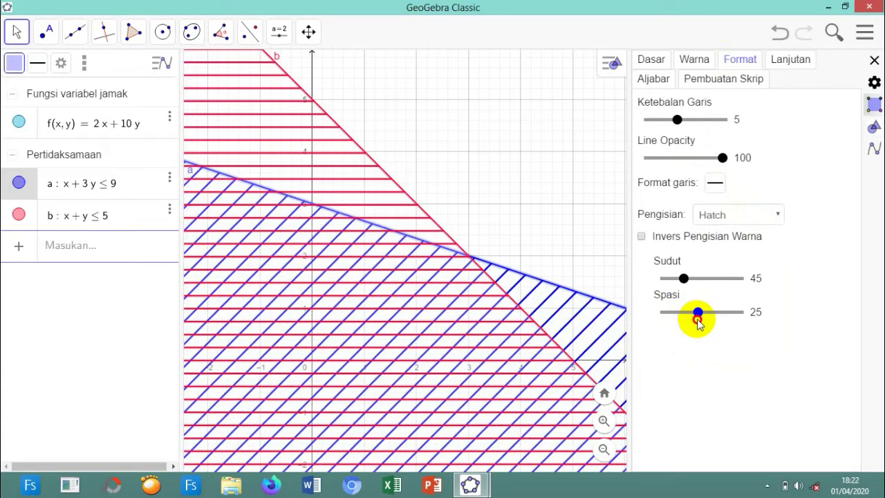
{"action": "left_click_drag", "start_coordinate": [685, 277], "coordinate": [681, 278]}
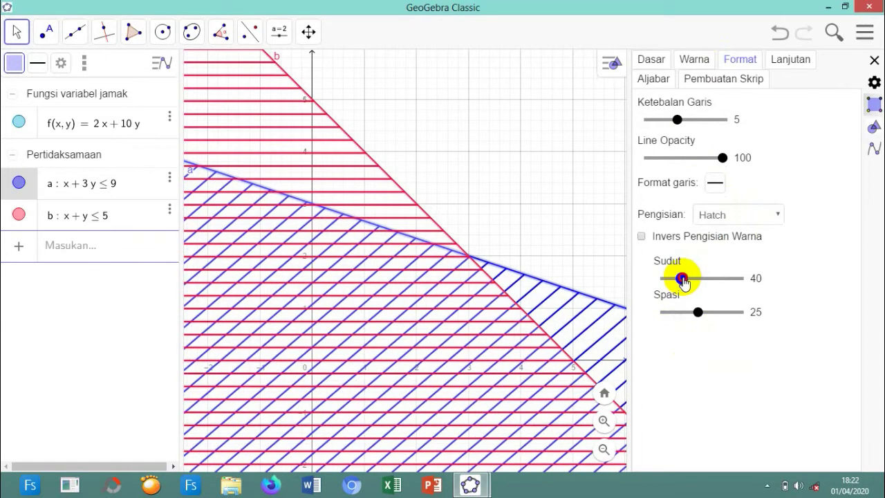
- Colour the inequality x + 3y ≤ 9 light blue (#66CCFF) and close the object settings
{"action": "left_click", "coordinate": [700, 61]}
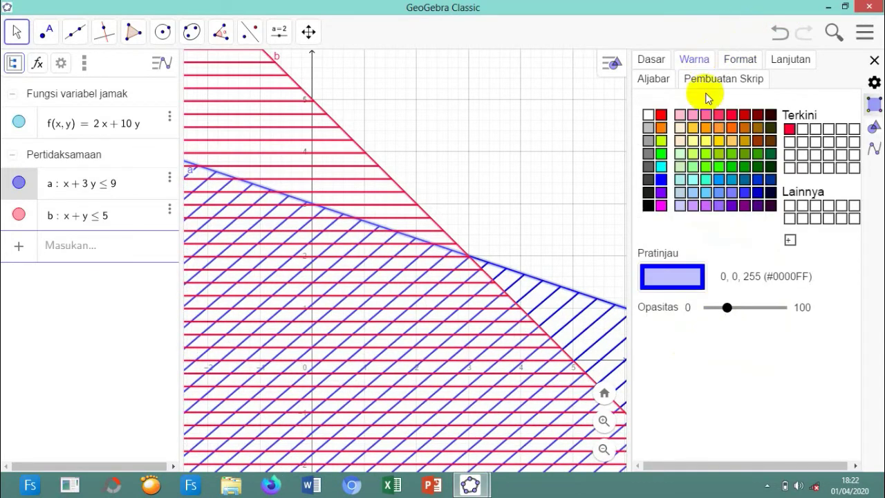
{"action": "left_click", "coordinate": [707, 182]}
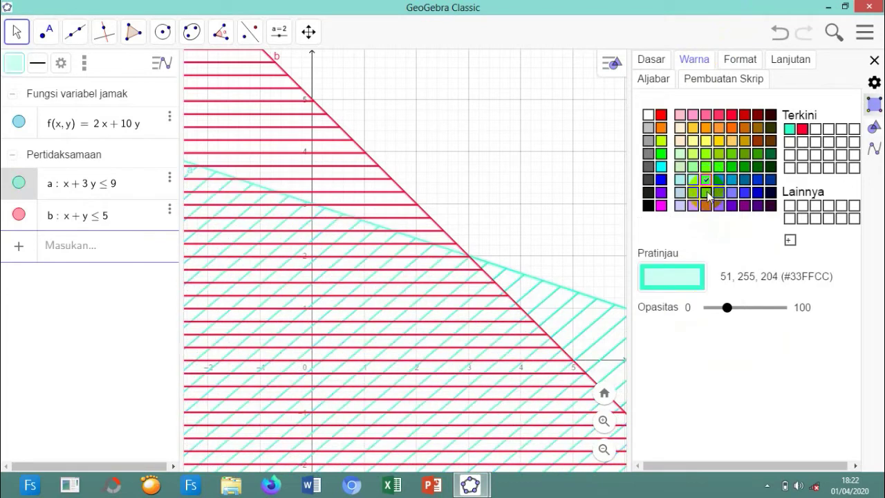
{"action": "left_click", "coordinate": [709, 199]}
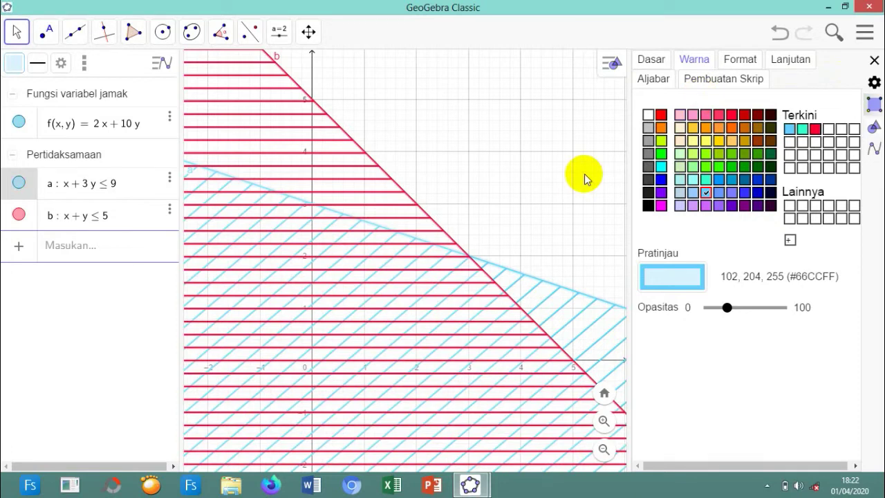
{"action": "left_click", "coordinate": [874, 60]}
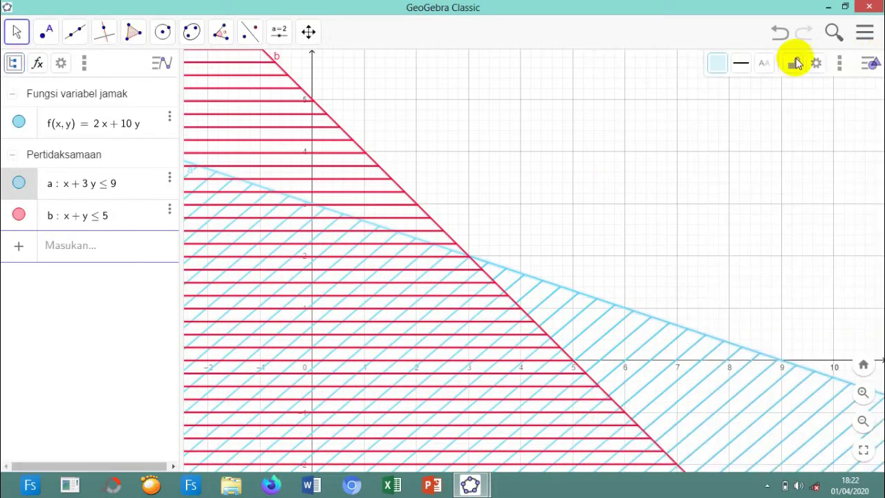
{"action": "left_click_drag", "start_coordinate": [576, 180], "coordinate": [636, 162]}
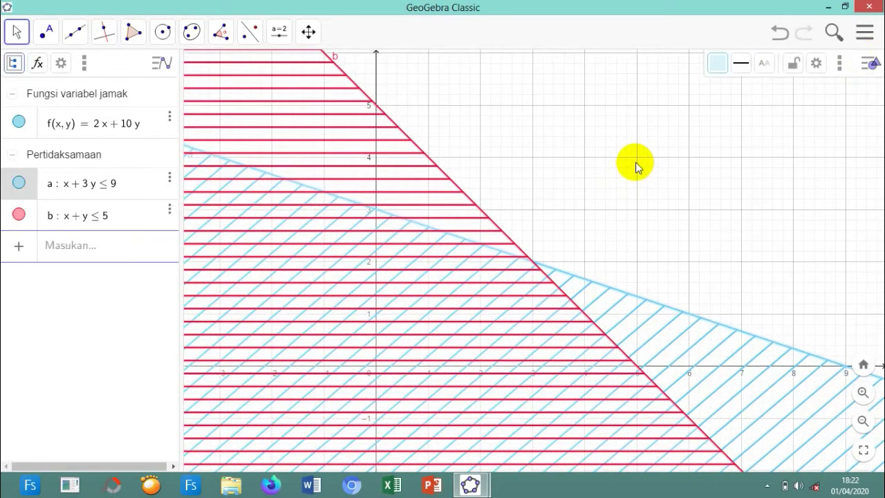
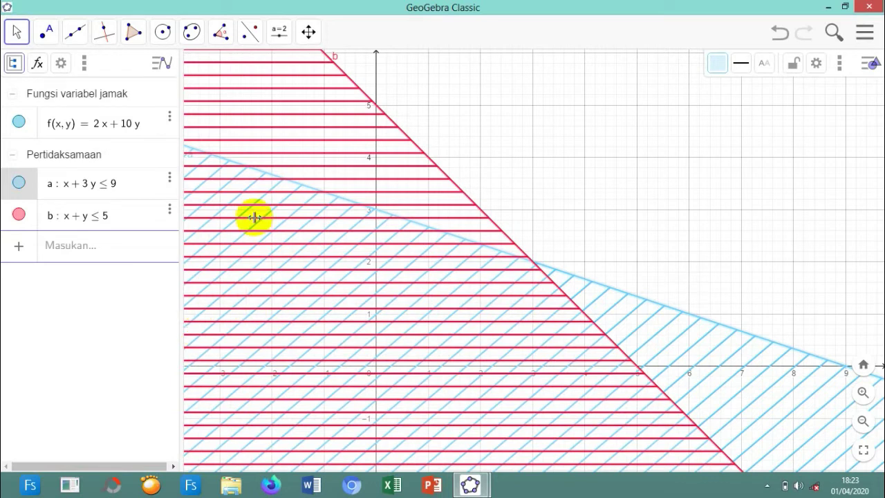
- Add the line y = 0 as a new algebra entry
{"action": "left_click", "coordinate": [48, 40]}
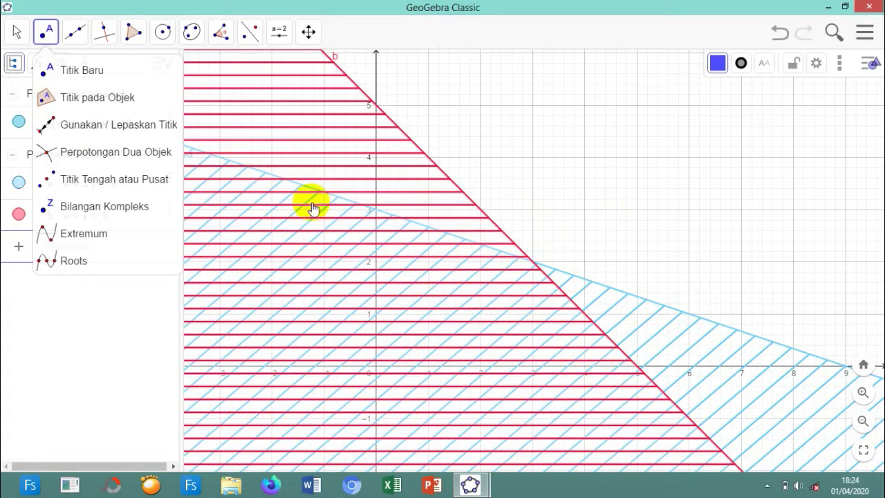
{"action": "left_click", "coordinate": [115, 152]}
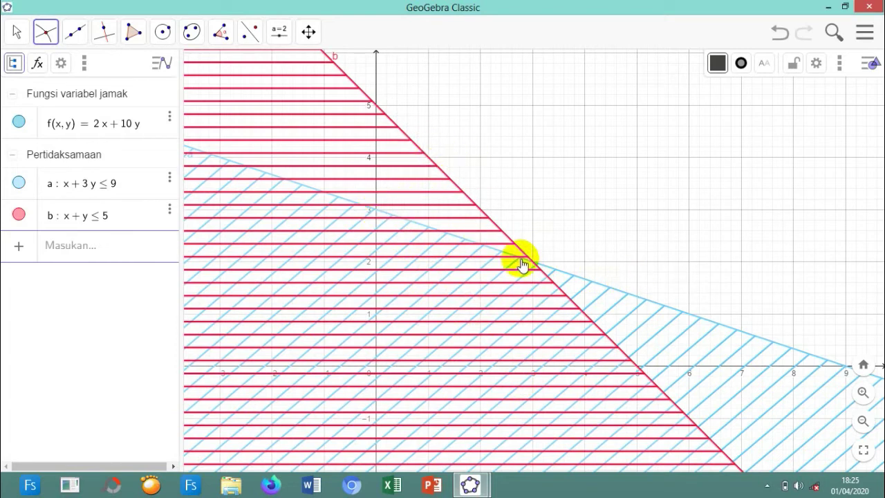
{"action": "left_click", "coordinate": [106, 257]}
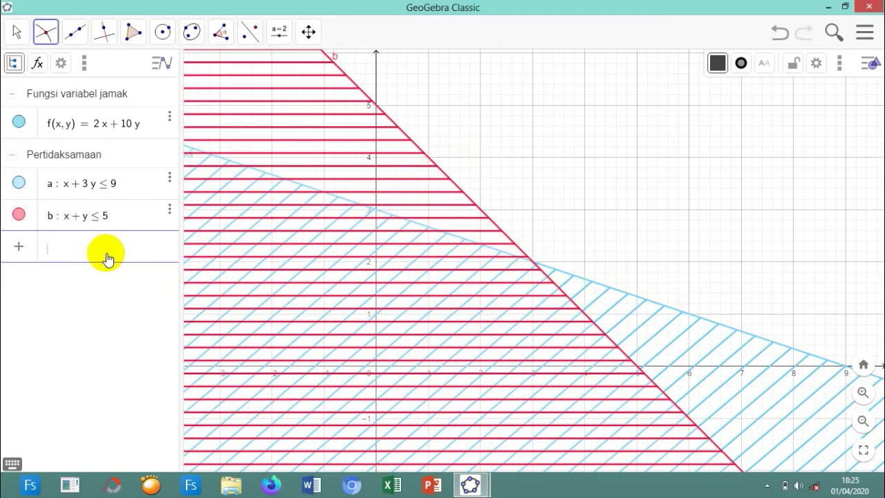
{"action": "type", "text": "y = "}
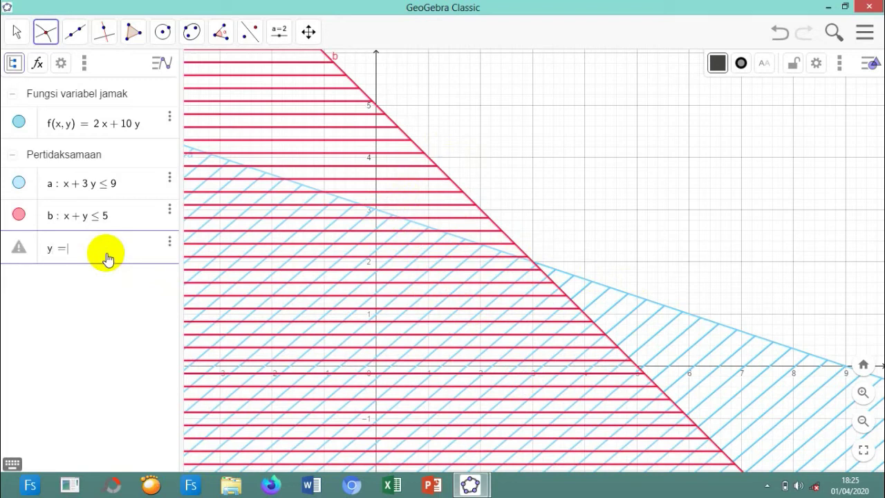
{"action": "type", "text": "0"}
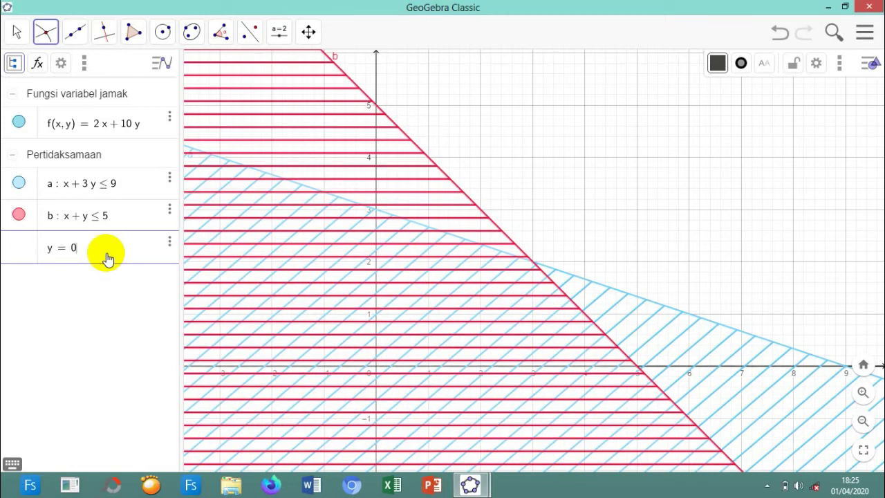
{"action": "key", "text": "Return"}
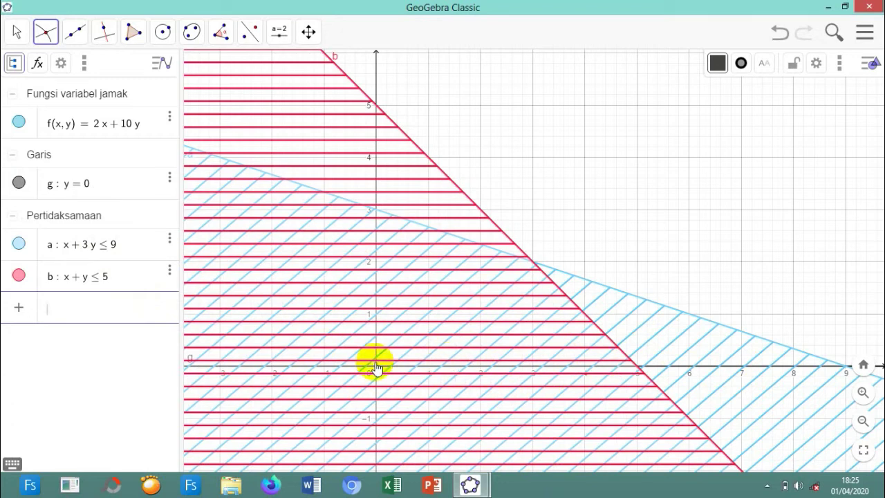
- Add the line x = 0 as a new algebra entry
{"action": "left_click", "coordinate": [577, 246]}
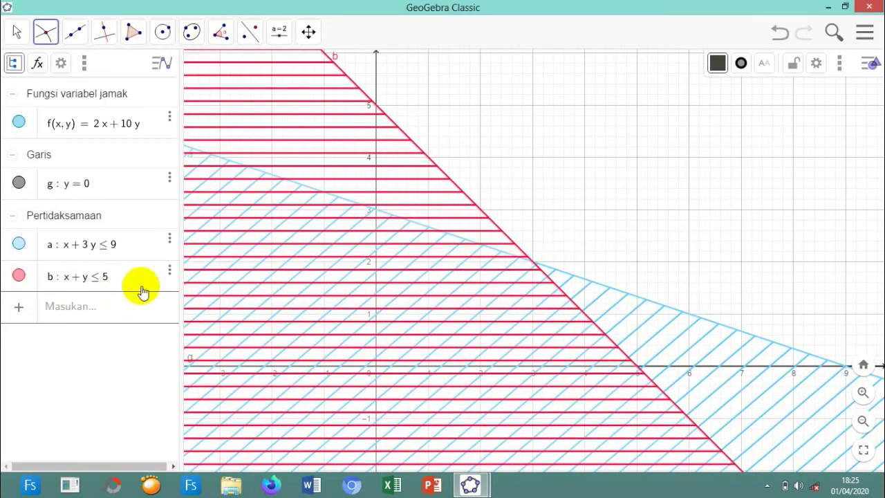
{"action": "left_click", "coordinate": [118, 310]}
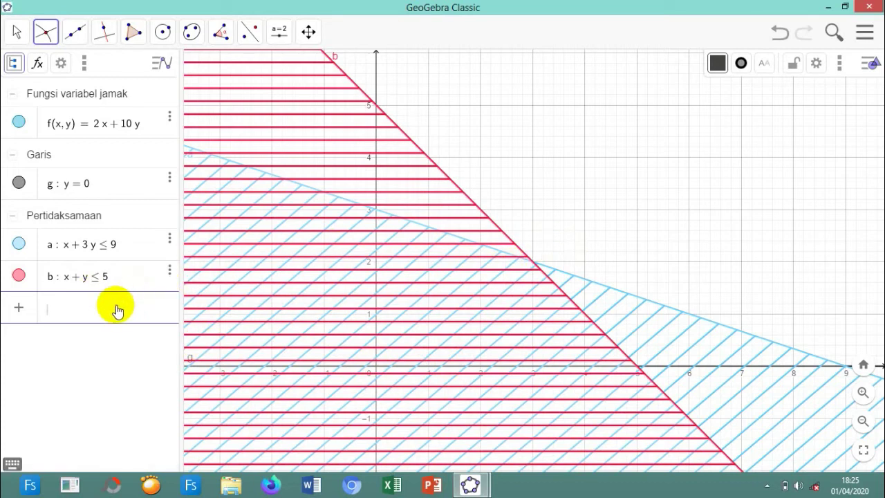
{"action": "type", "text": "x"}
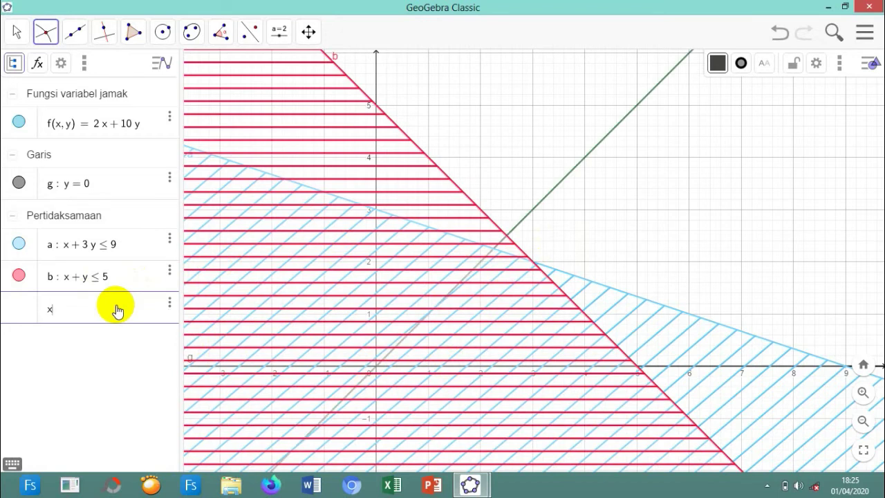
{"action": "type", "text": " = 0"}
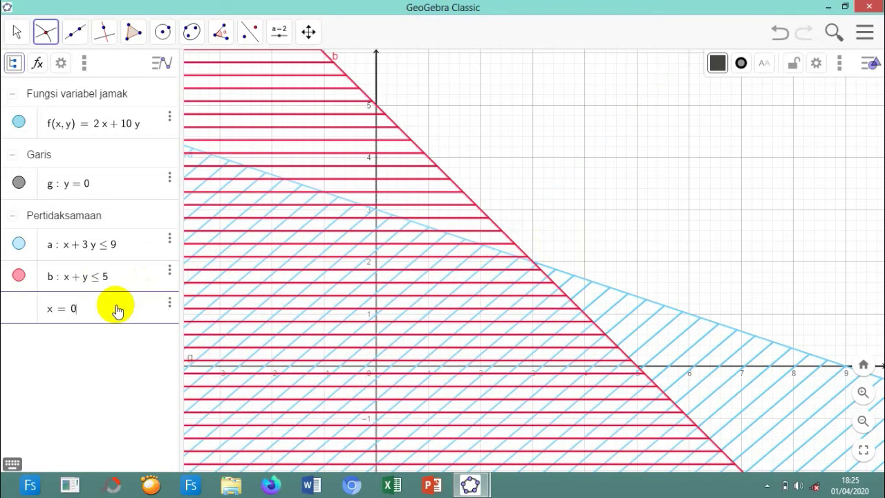
{"action": "key", "text": "Return"}
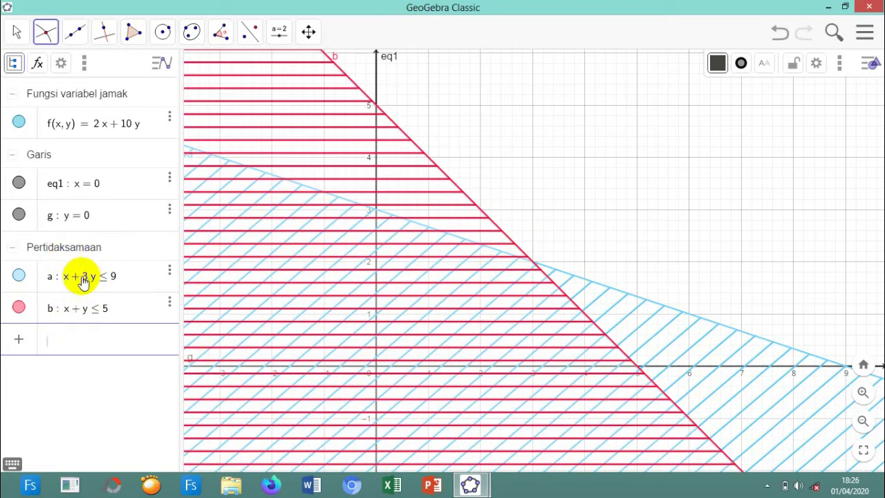
- Add the boundary line x + 3y = 9 for the light blue inequality
{"action": "left_click", "coordinate": [98, 347]}
{"action": "type", "text": "x +"}
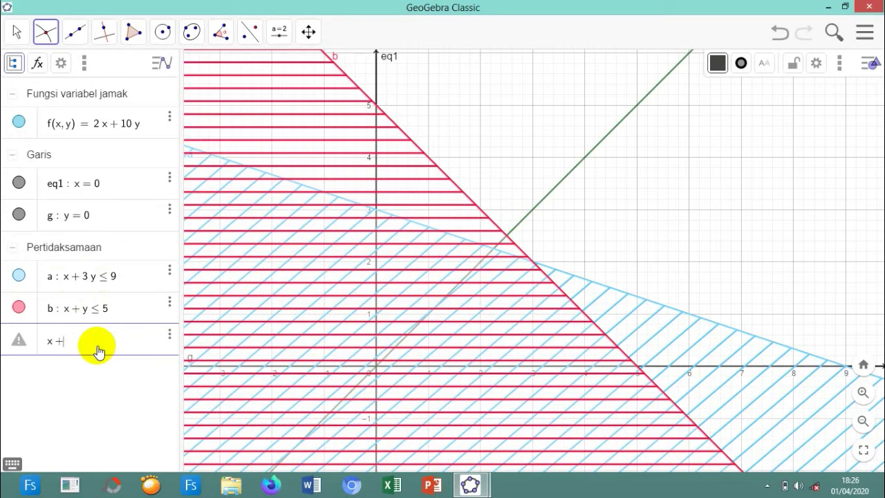
{"action": "type", "text": " 3y"}
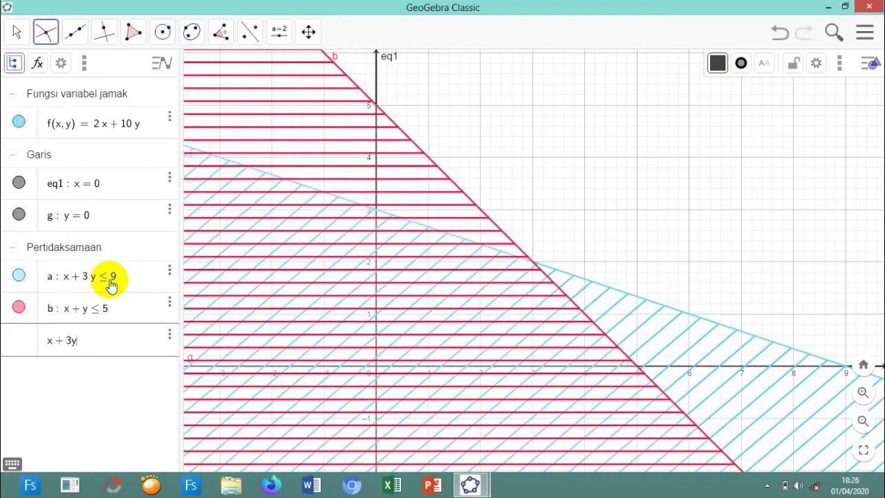
{"action": "type", "text": "= 9"}
{"action": "key", "text": "Return"}
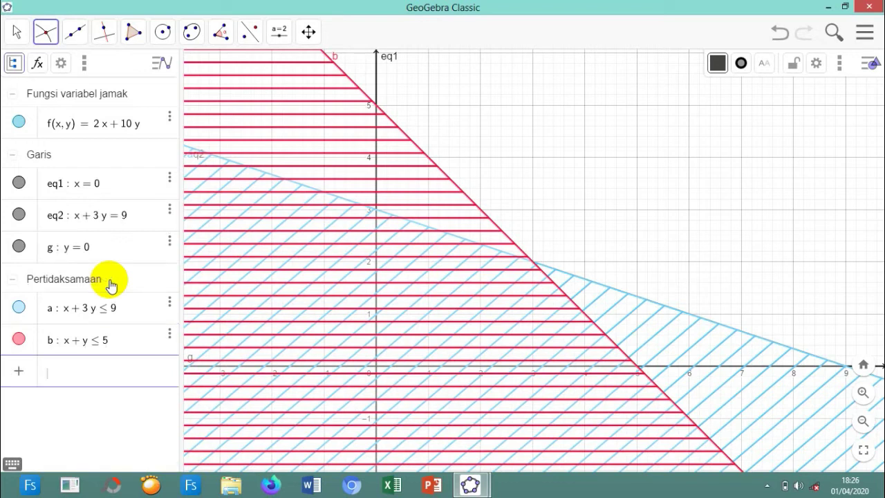
- Add the boundary line x + y = 5 for the red inequality
{"action": "type", "text": "x"}
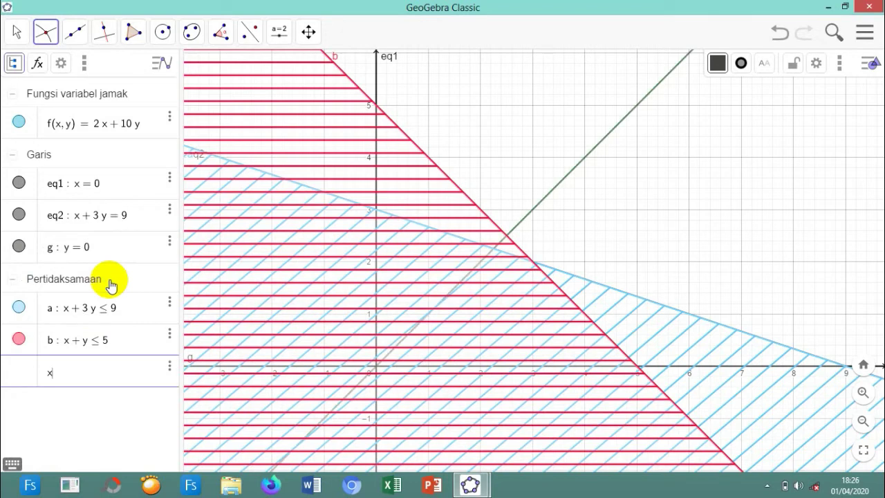
{"action": "type", "text": " + y"}
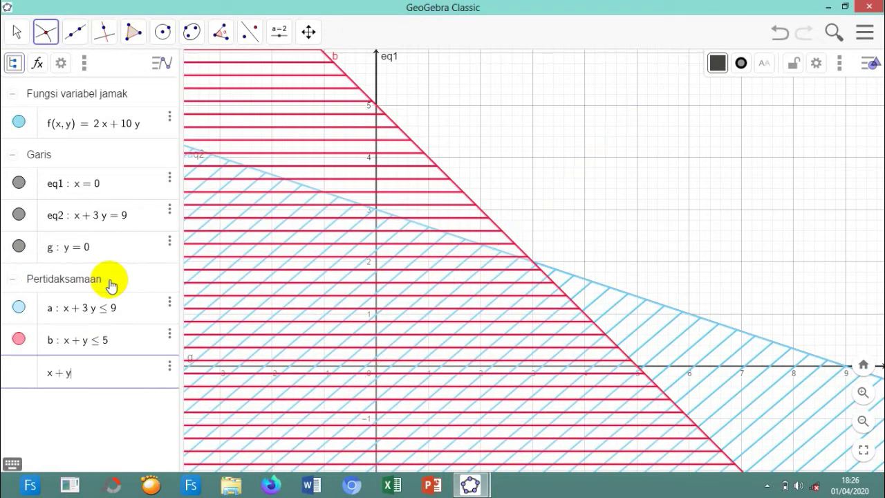
{"action": "type", "text": " = 5"}
{"action": "key", "text": "Return"}
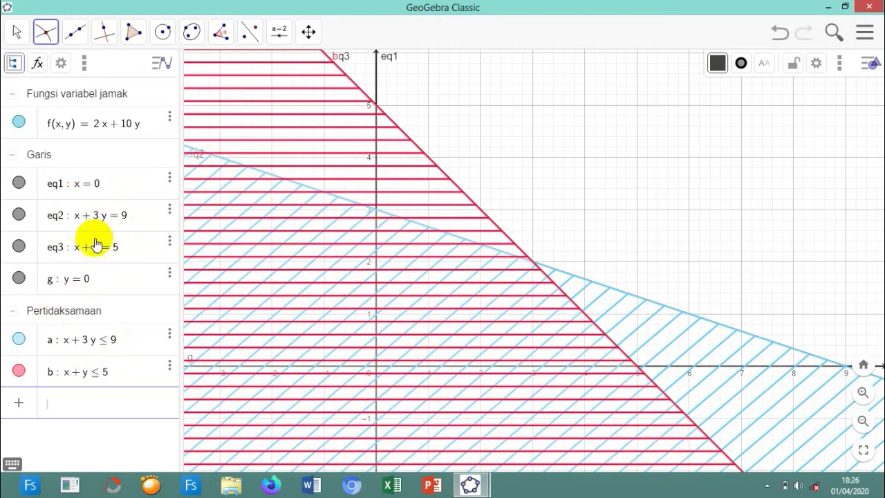
- Mark the intersections of x + y = 5 with y = 0, x + y = 5 with x + 3y = 9, and x + 3y = 9 with x = 0
{"action": "left_click", "coordinate": [46, 36]}
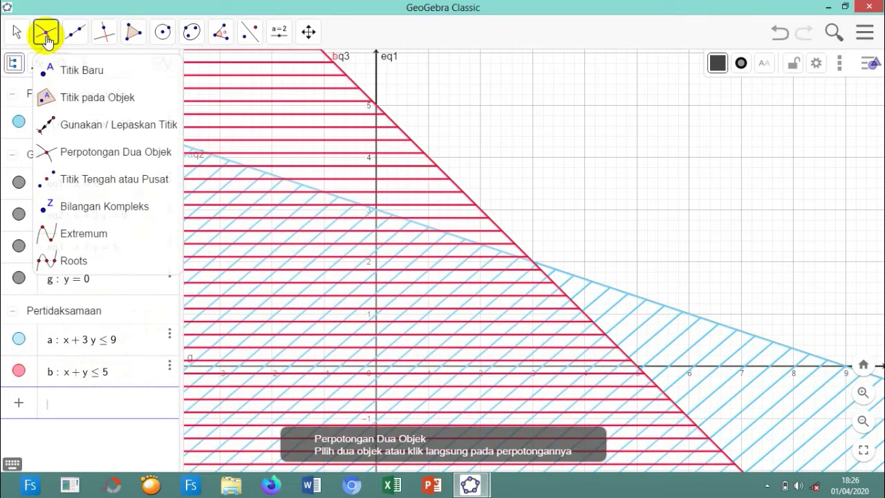
{"action": "left_click", "coordinate": [160, 158]}
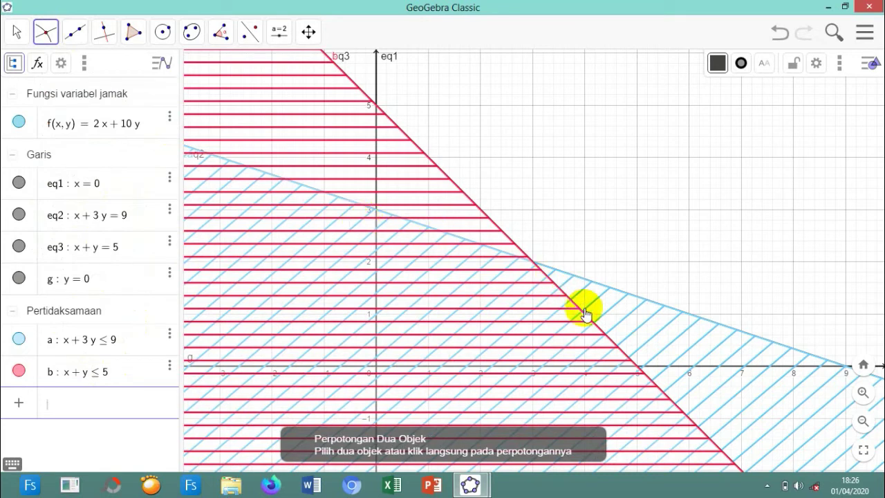
{"action": "left_click", "coordinate": [638, 367]}
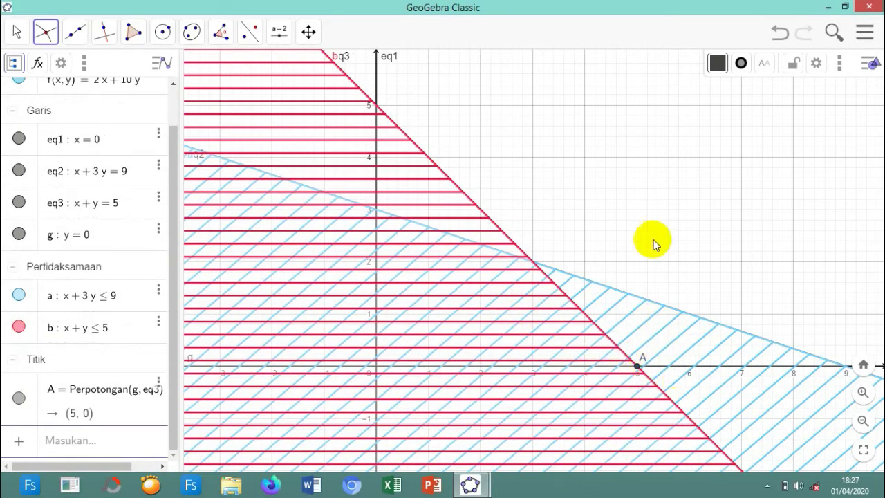
{"action": "left_click", "coordinate": [534, 264]}
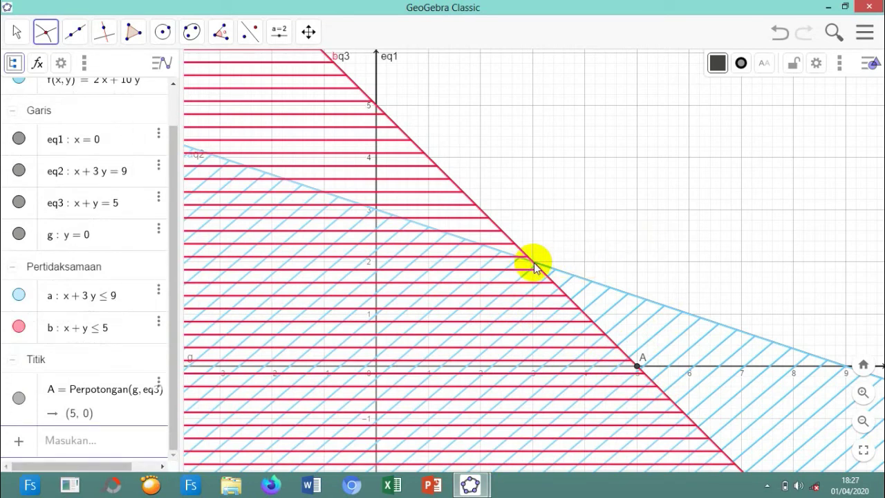
{"action": "left_click", "coordinate": [376, 209]}
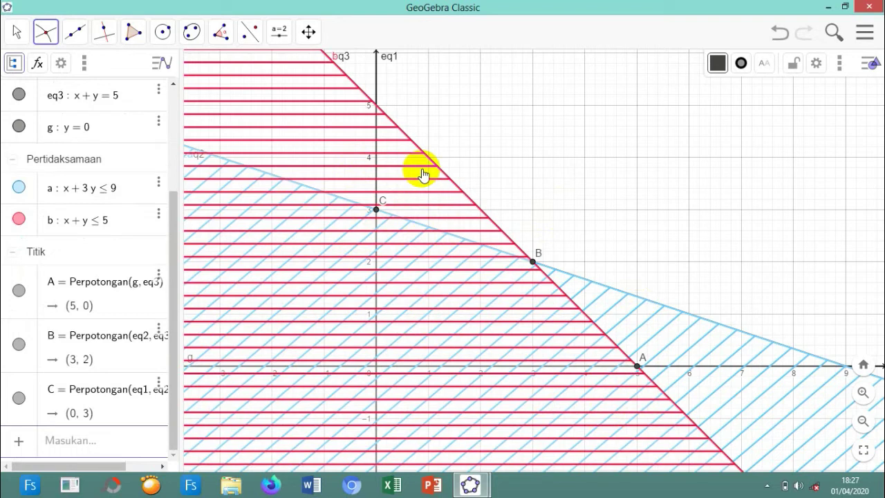
- Show the spreadsheet view beside the graph, keeping the three corner points in sight
{"action": "left_click", "coordinate": [842, 68]}
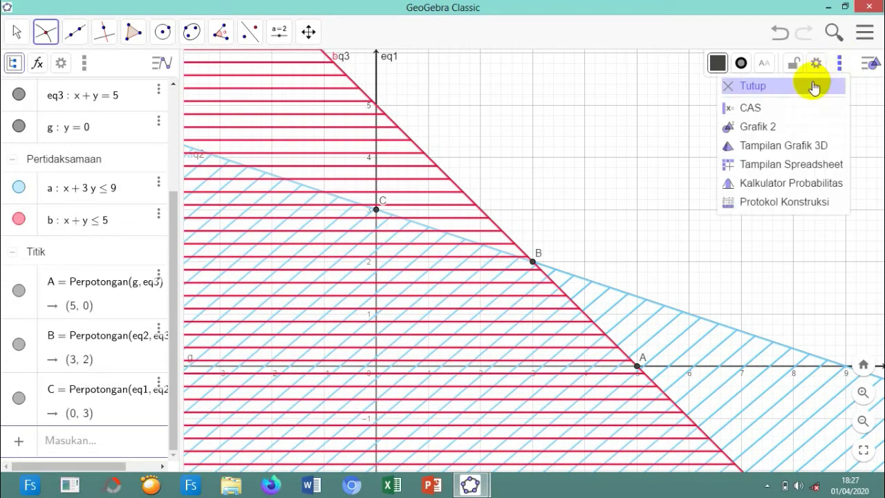
{"action": "left_click", "coordinate": [792, 168]}
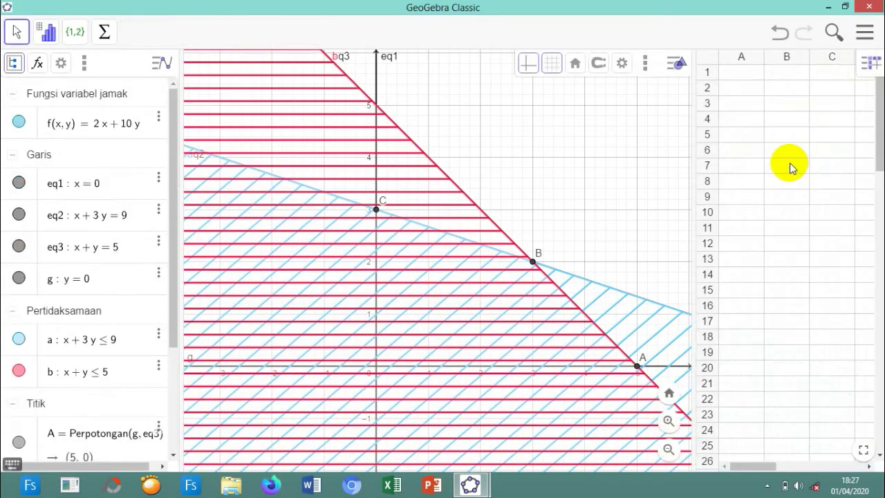
{"action": "left_click_drag", "start_coordinate": [597, 194], "coordinate": [527, 189]}
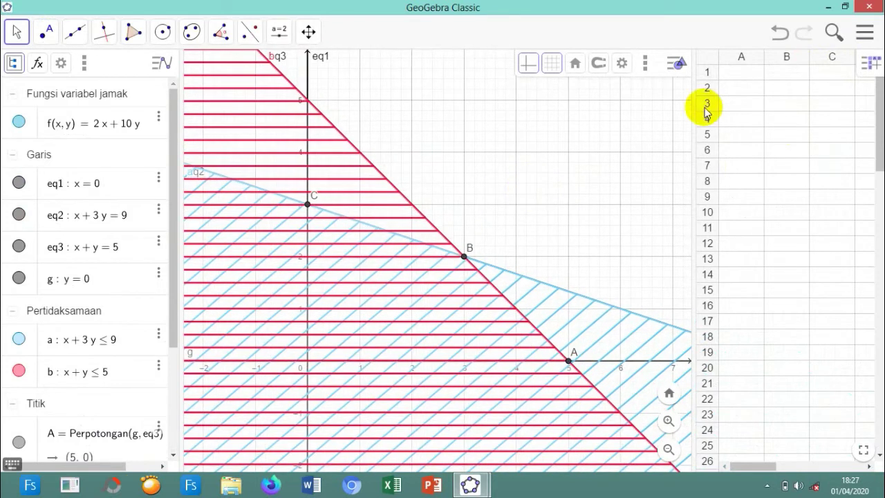
- Enter the spreadsheet headers Titik in A1 and Nilai Optimum in B1, and widen column B to fit its header
{"action": "left_click", "coordinate": [759, 75]}
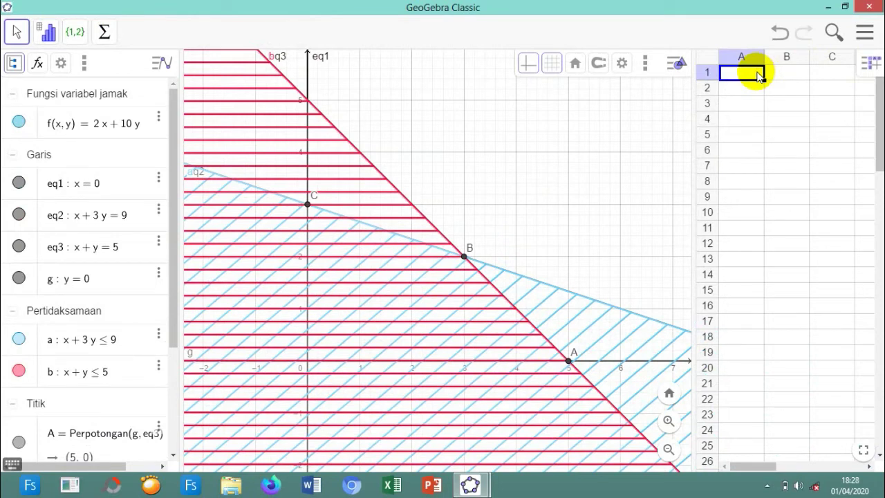
{"action": "type", "text": "Tit"}
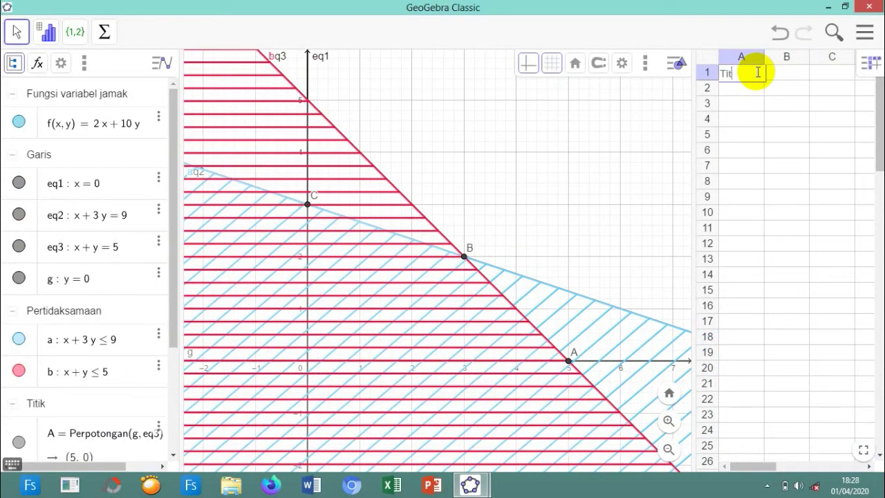
{"action": "type", "text": "ik"}
{"action": "left_click", "coordinate": [760, 88]}
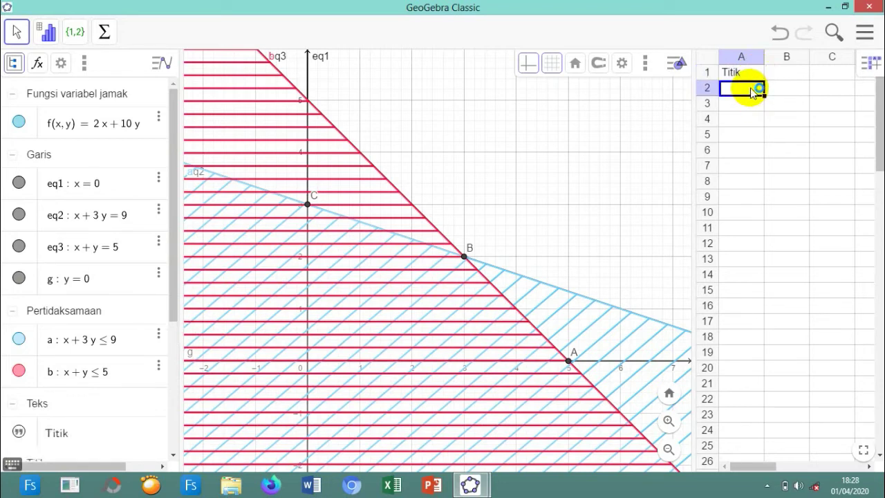
{"action": "left_click", "coordinate": [784, 79]}
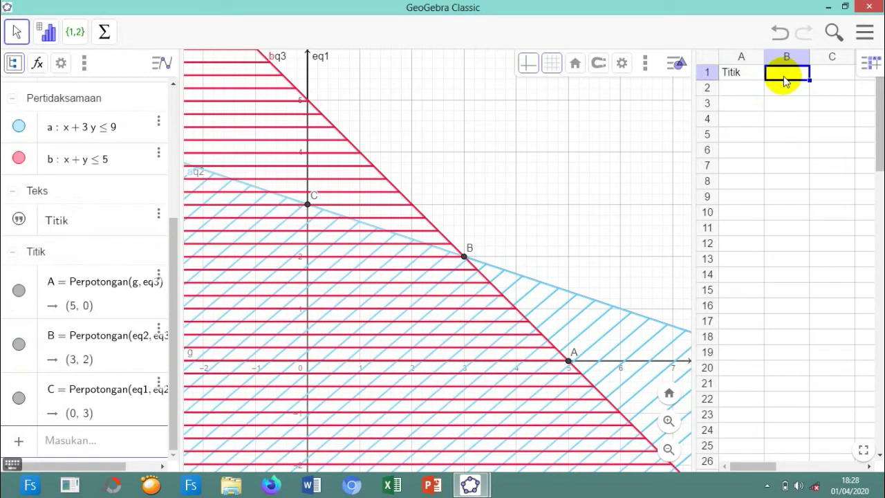
{"action": "type", "text": "Nilai"}
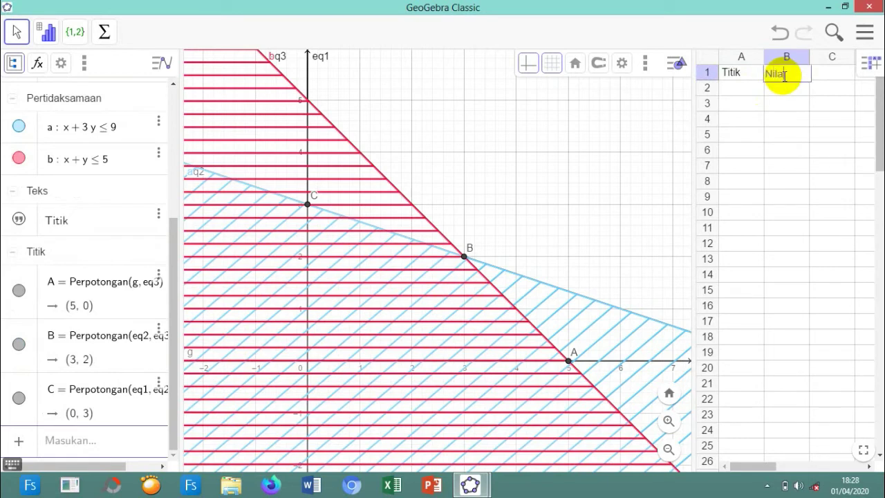
{"action": "type", "text": " Optimum"}
{"action": "key", "text": "Return"}
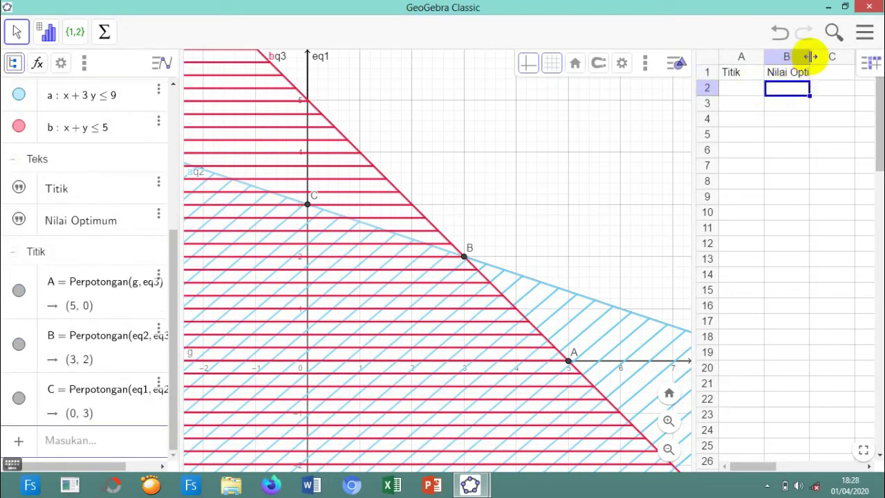
{"action": "left_click_drag", "start_coordinate": [817, 58], "coordinate": [850, 64]}
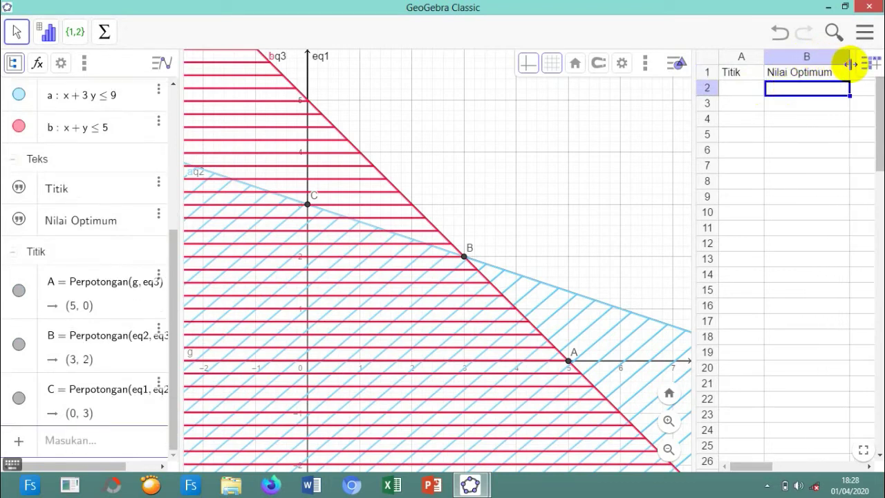
- Enter corner point A in cell A2 and its objective value f(A) in B2
{"action": "left_click", "coordinate": [753, 86]}
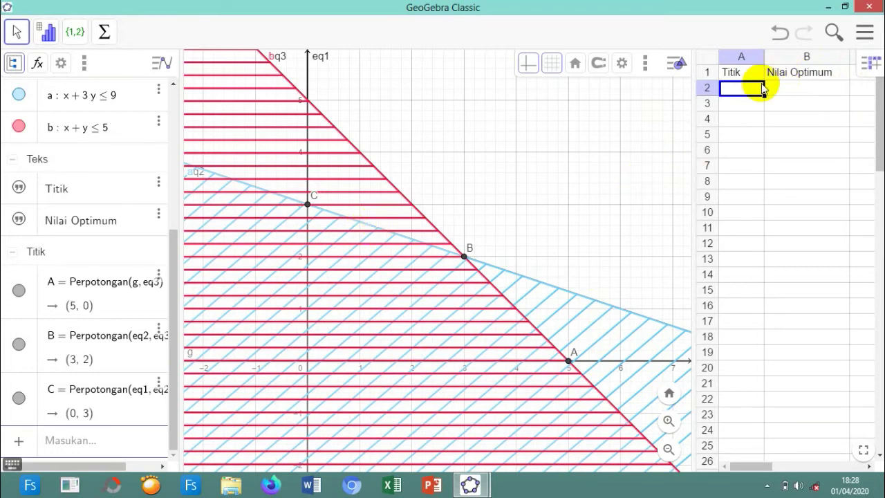
{"action": "type", "text": "A"}
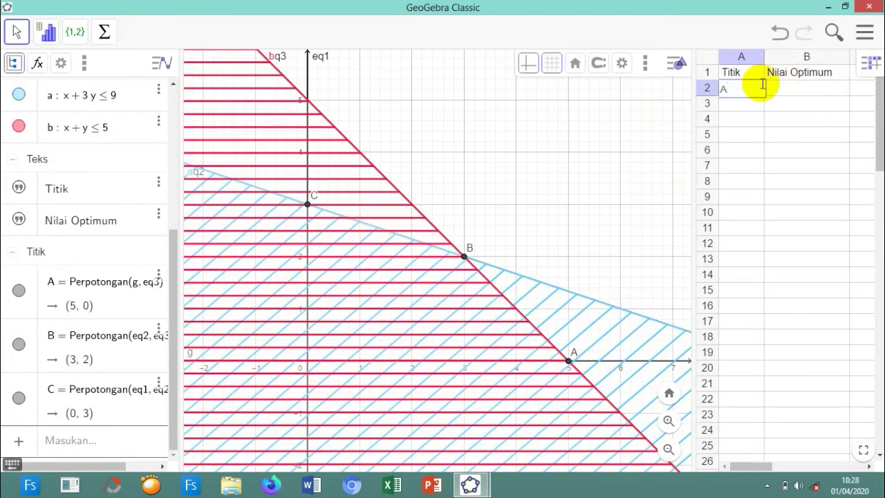
{"action": "left_click", "coordinate": [804, 94]}
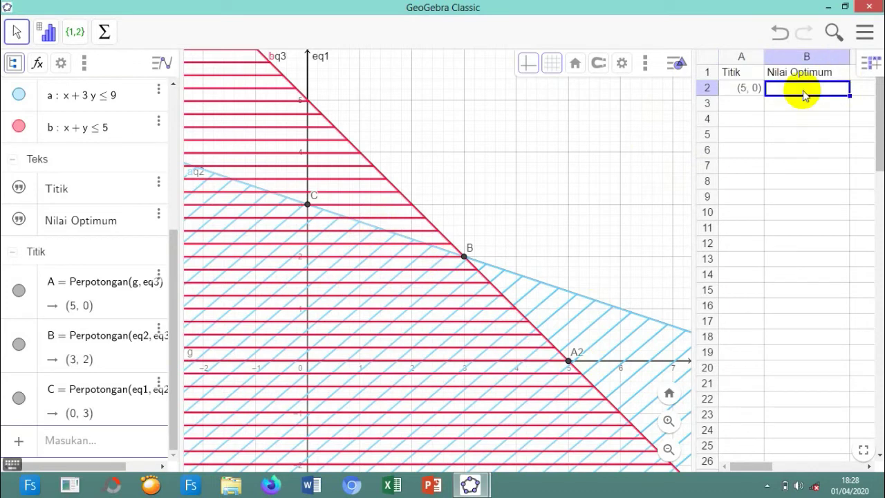
{"action": "left_click", "coordinate": [744, 87]}
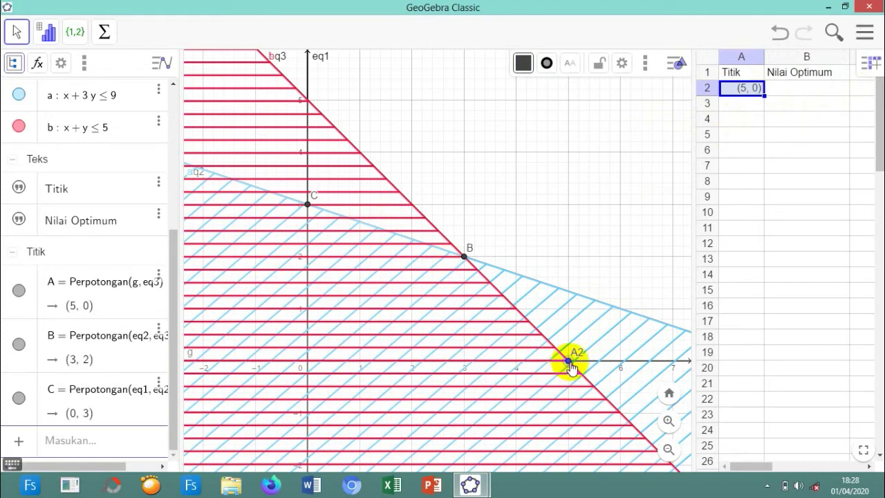
{"action": "left_click", "coordinate": [822, 88]}
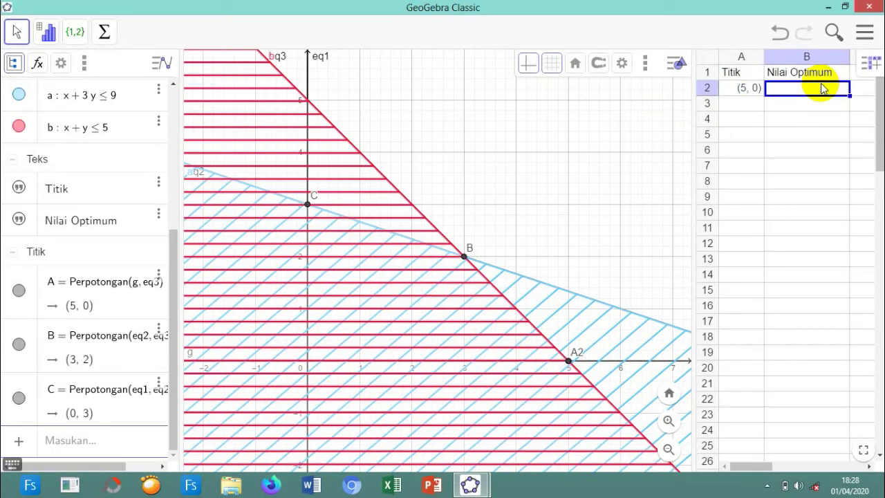
{"action": "type", "text": "f"}
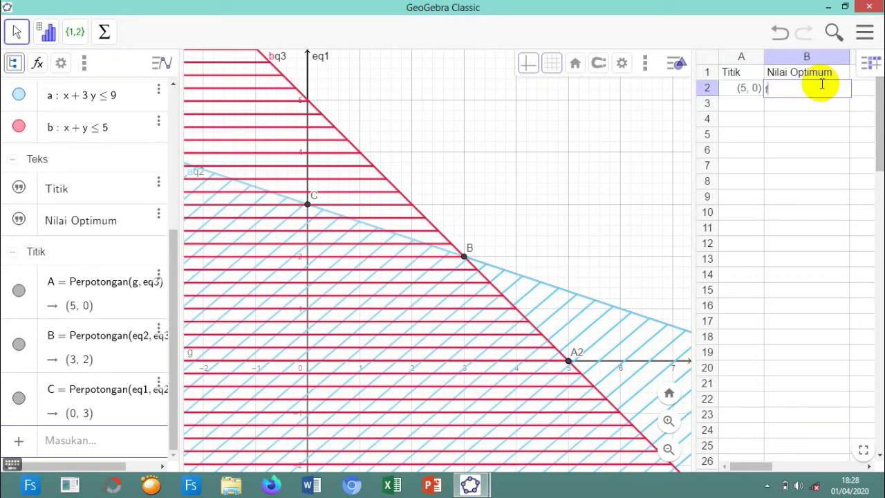
{"action": "type", "text": "(A)"}
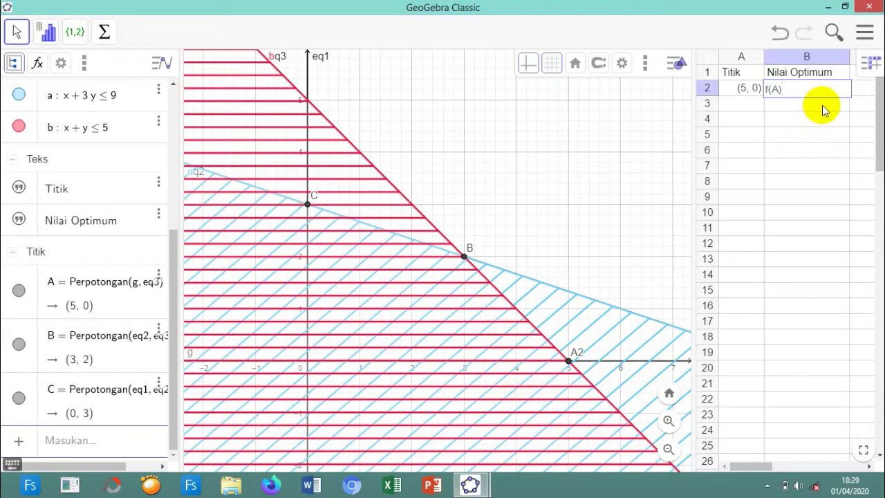
{"action": "key", "text": "Return"}
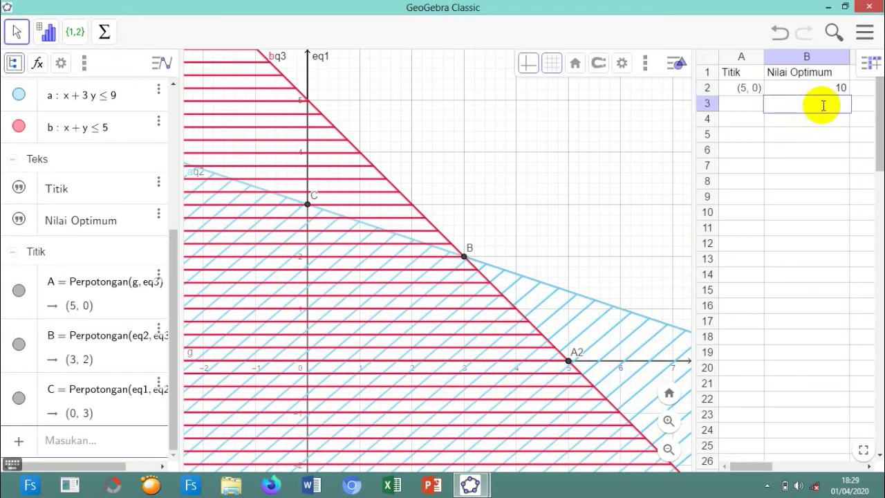
- Enter corner point B in cell A3 and evaluate the objective f at that point in B3
{"action": "left_click", "coordinate": [740, 105]}
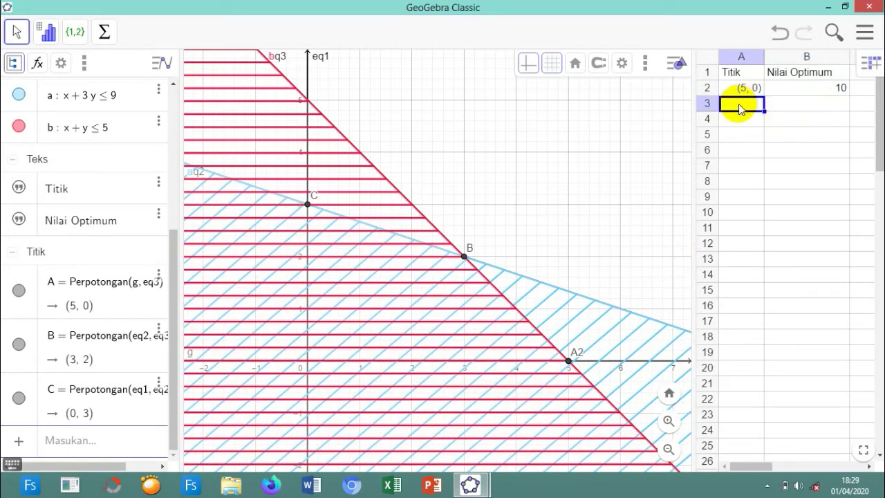
{"action": "type", "text": "B"}
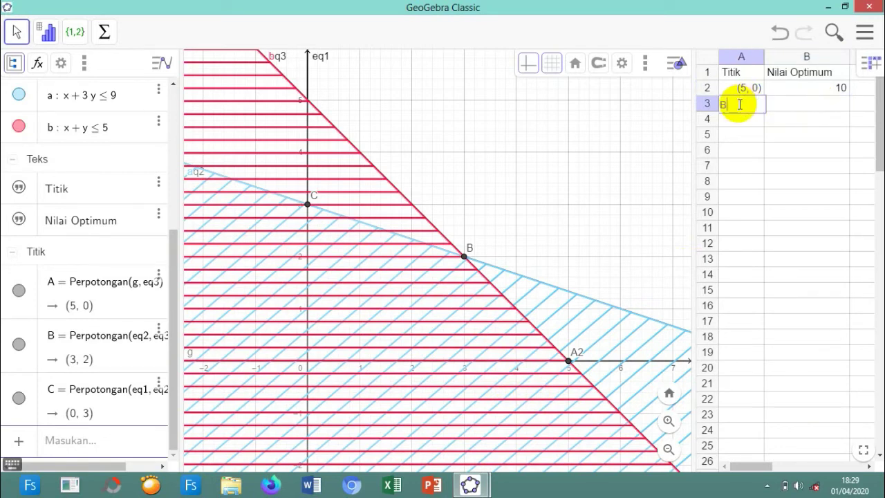
{"action": "left_click", "coordinate": [783, 108]}
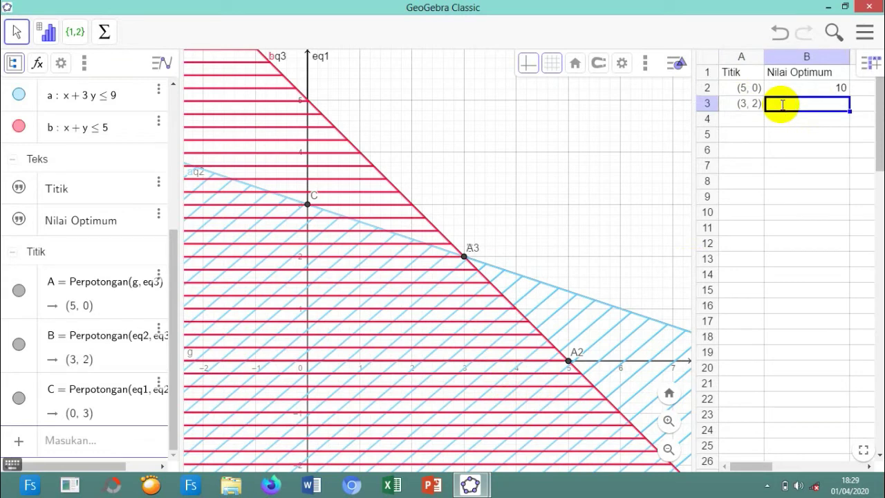
{"action": "double_click", "coordinate": [784, 106]}
{"action": "type", "text": "f(A3)"}
{"action": "key", "text": "Return"}
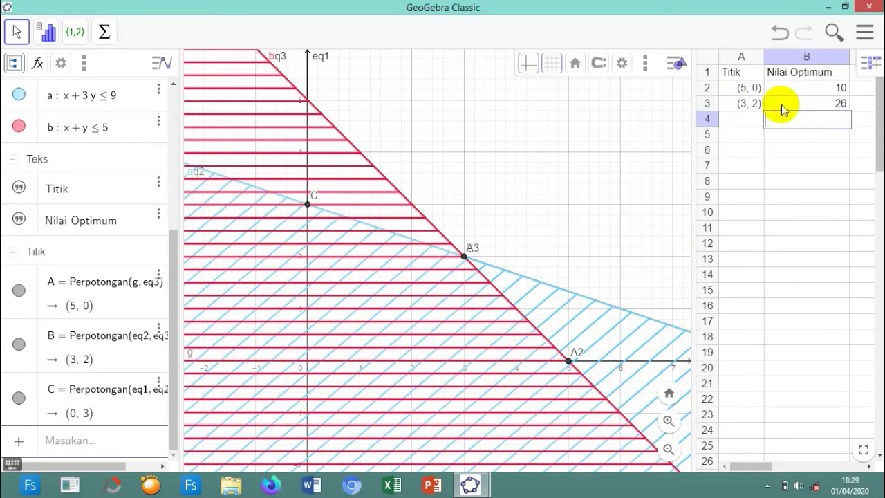
- Enter corner point C in cell A4 and its objective value f(C) in B4
{"action": "left_click", "coordinate": [745, 128]}
{"action": "left_click", "coordinate": [742, 130]}
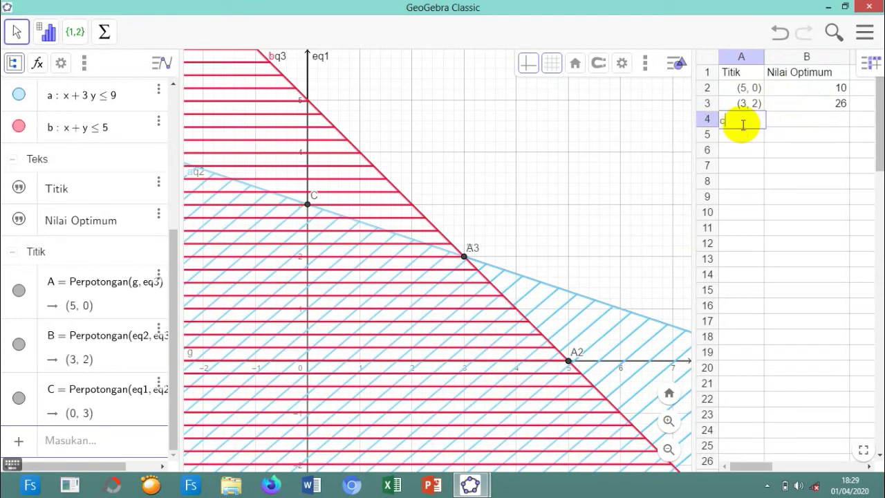
{"action": "type", "text": "C"}
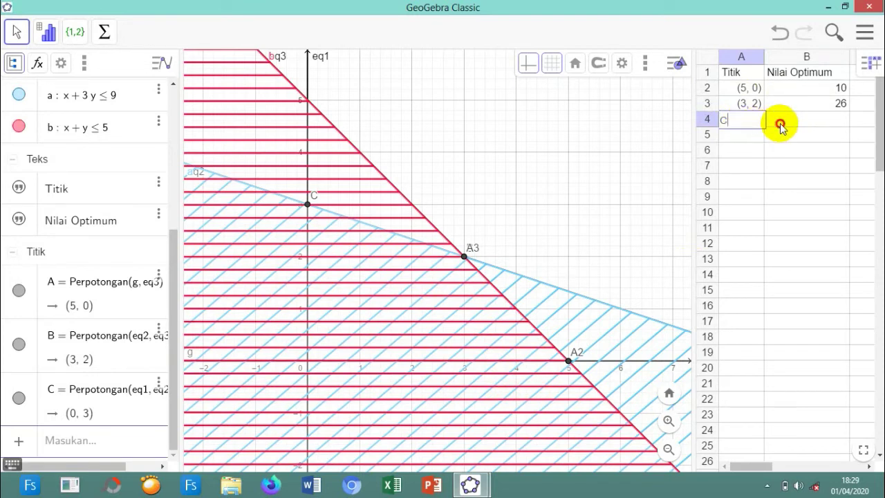
{"action": "left_click", "coordinate": [780, 125]}
{"action": "type", "text": "f(C)"}
{"action": "key", "text": "Return"}
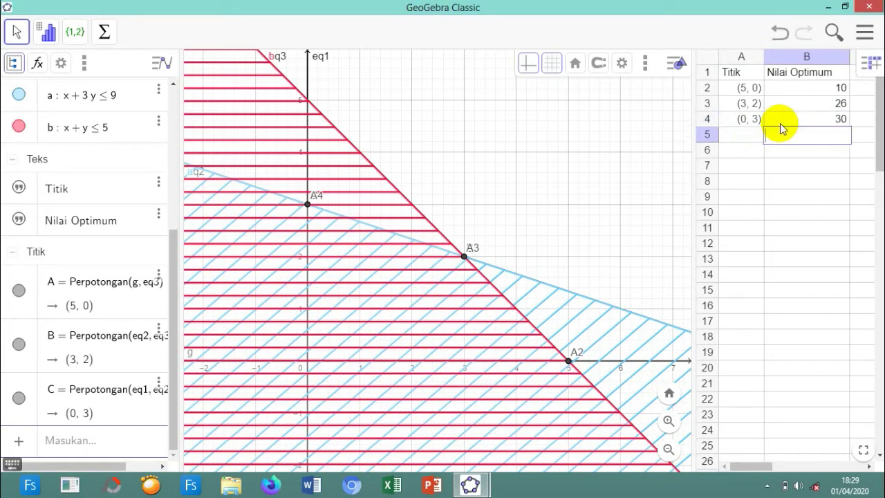
{"action": "left_click", "coordinate": [801, 155]}
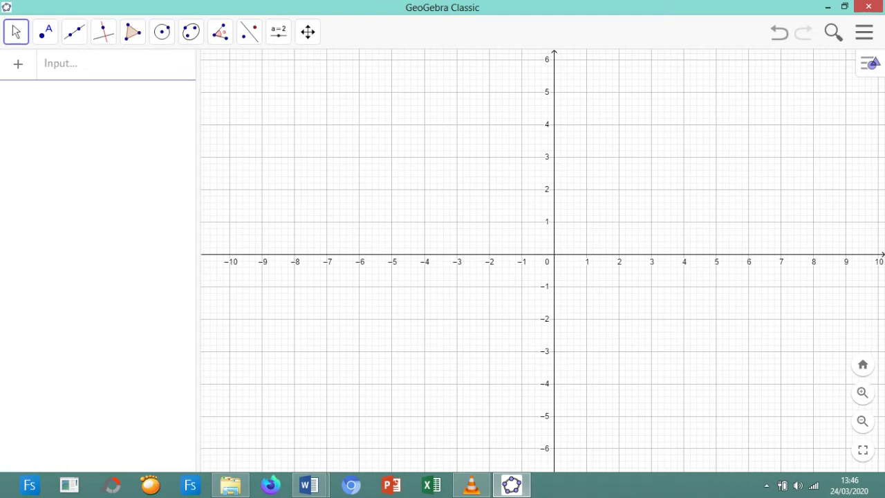
- Set the interface language to Indonesian / Bahasa Indonesia in the global settings, then close the settings
{"action": "left_click", "coordinate": [864, 32]}
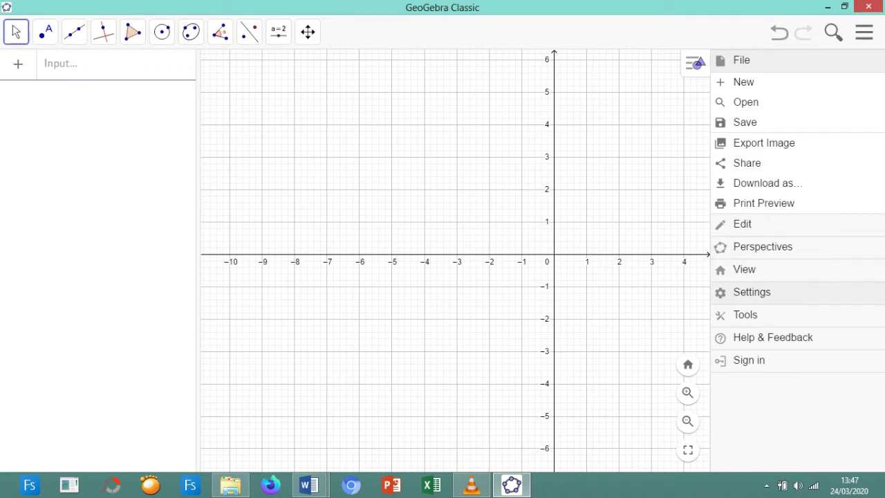
{"action": "left_click", "coordinate": [752, 292]}
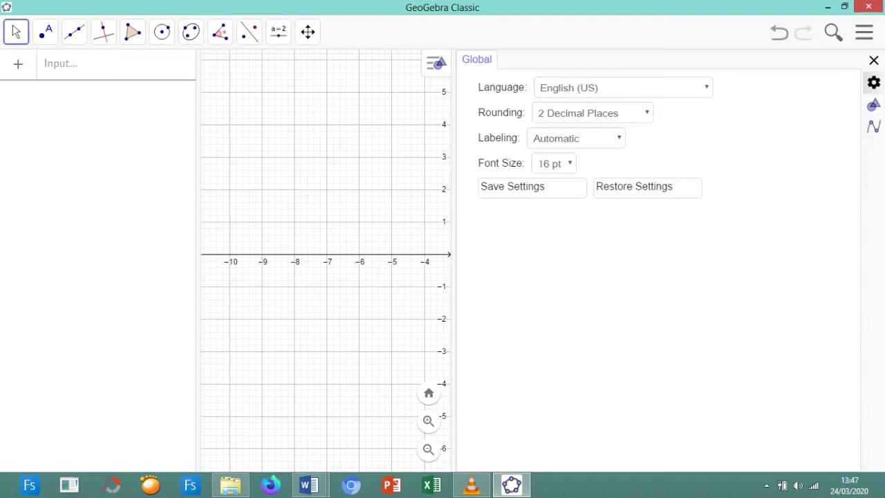
{"action": "left_click", "coordinate": [622, 87]}
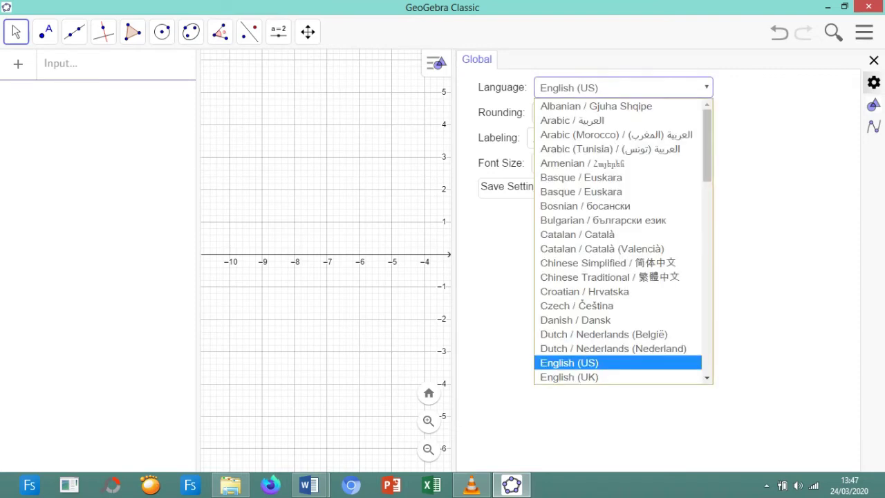
{"action": "scroll", "coordinate": [618, 241], "scroll_direction": "down", "scroll_amount": 5}
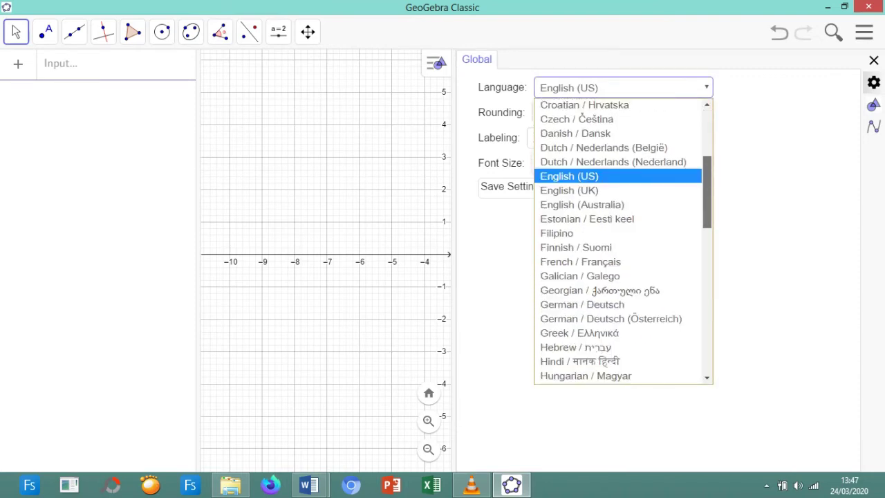
{"action": "scroll", "coordinate": [618, 241], "scroll_direction": "down", "scroll_amount": 4}
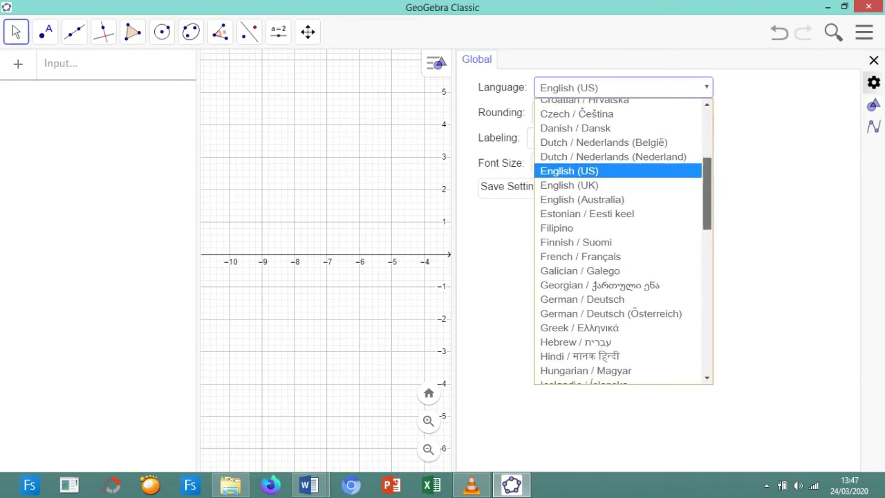
{"action": "scroll", "coordinate": [618, 241], "scroll_direction": "down", "scroll_amount": 3}
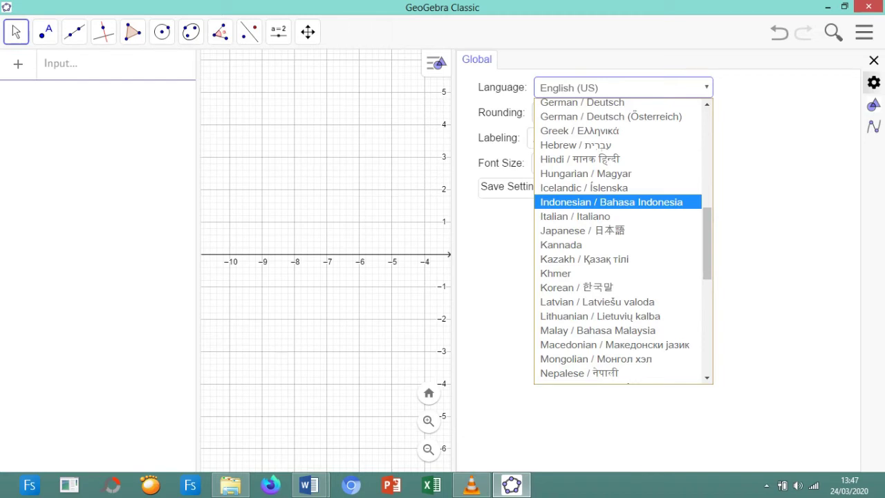
{"action": "left_click", "coordinate": [612, 202]}
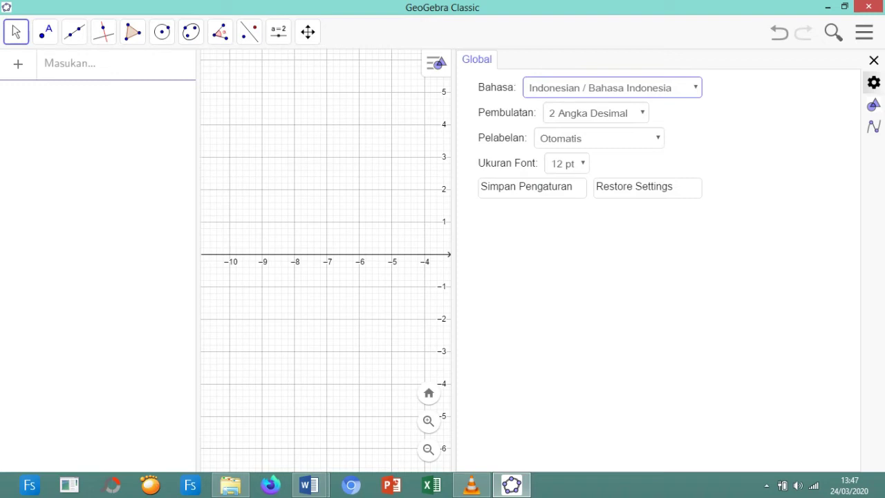
{"action": "left_click", "coordinate": [567, 164]}
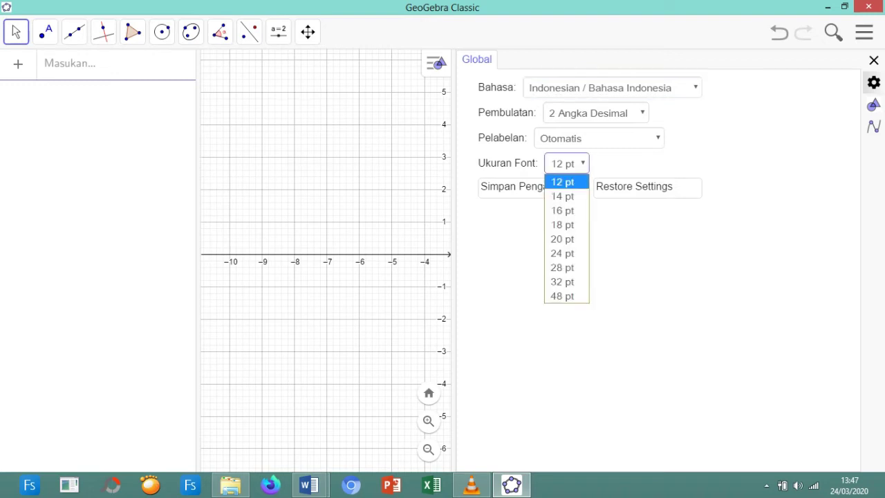
{"action": "key", "text": "Escape"}
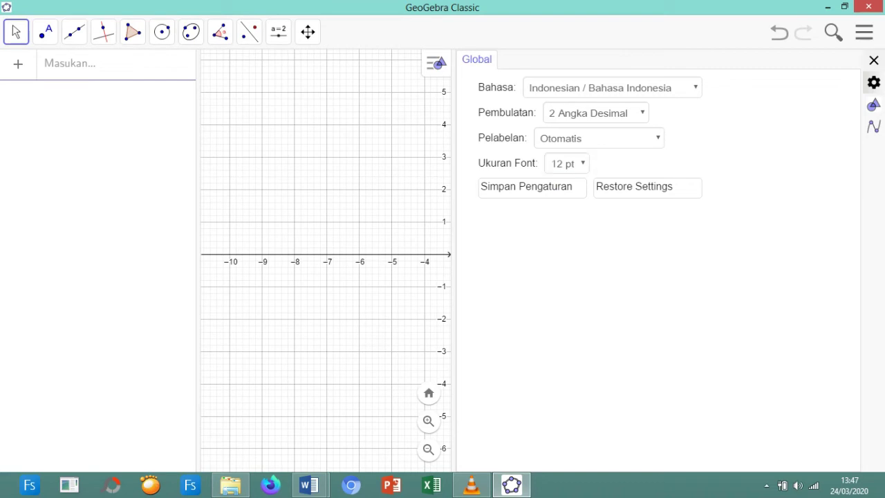
{"action": "key", "text": "Escape"}
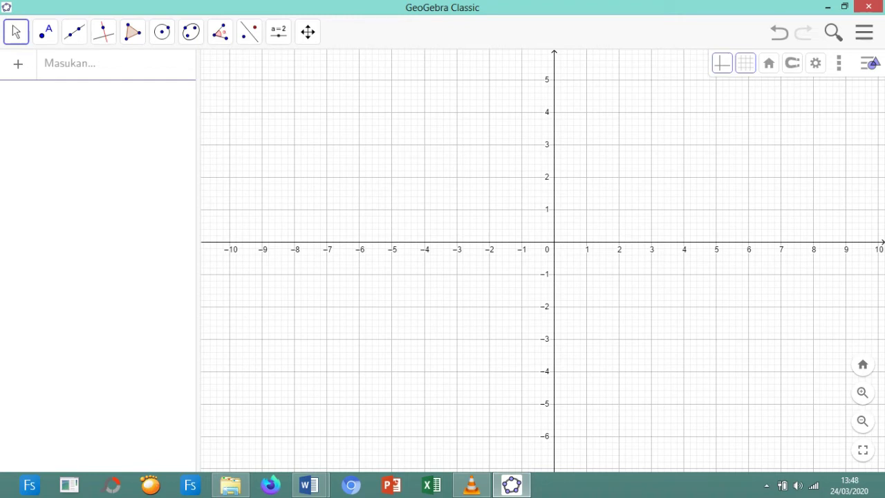
- Turn on custom distance for the x-axis in the graphics settings and set it to π/2
{"action": "right_click", "coordinate": [613, 243]}
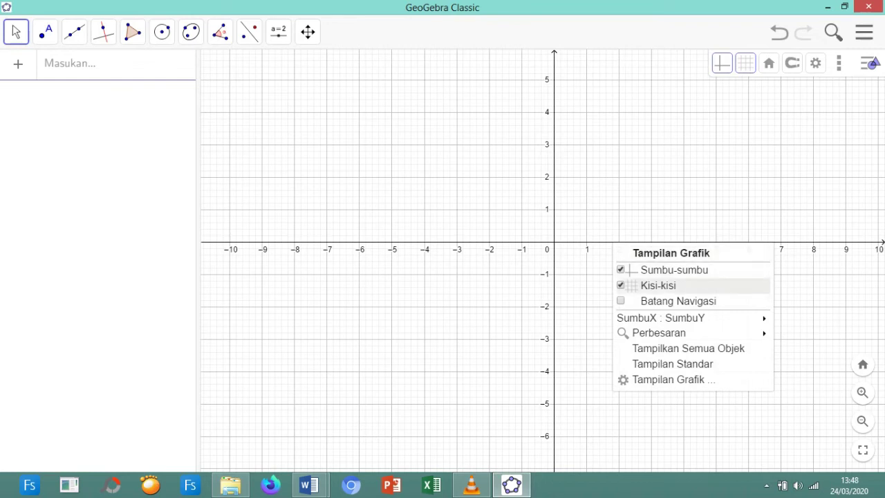
{"action": "mouse_move", "coordinate": [657, 333]}
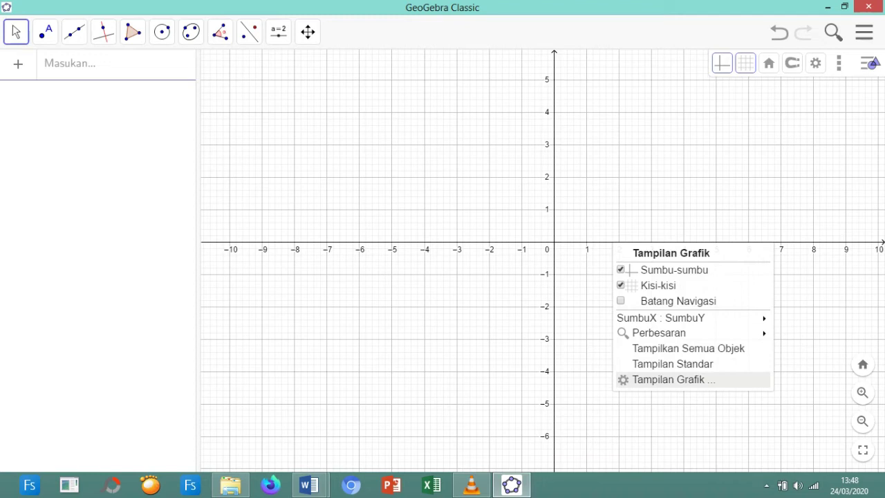
{"action": "left_click", "coordinate": [675, 380]}
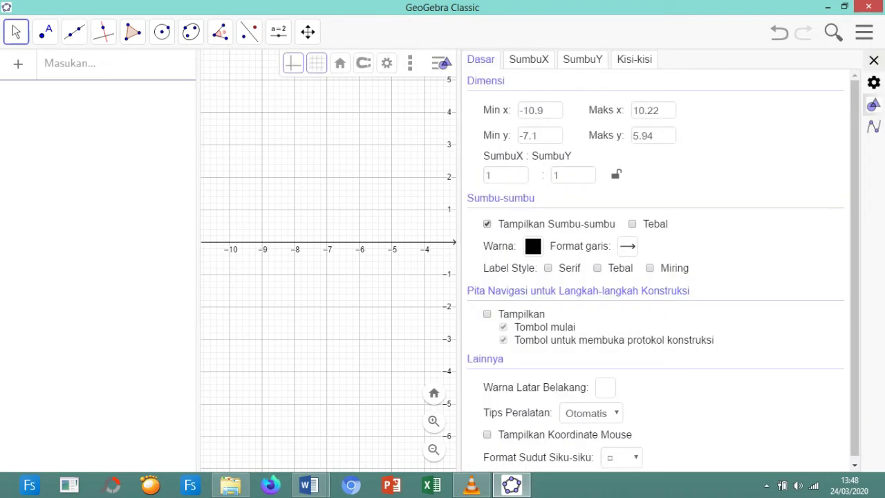
{"action": "left_click", "coordinate": [528, 59]}
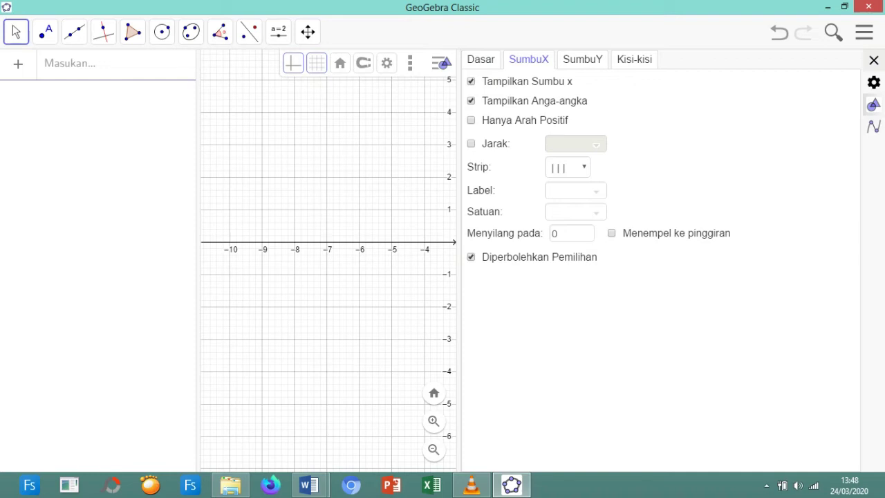
{"action": "left_click", "coordinate": [471, 143]}
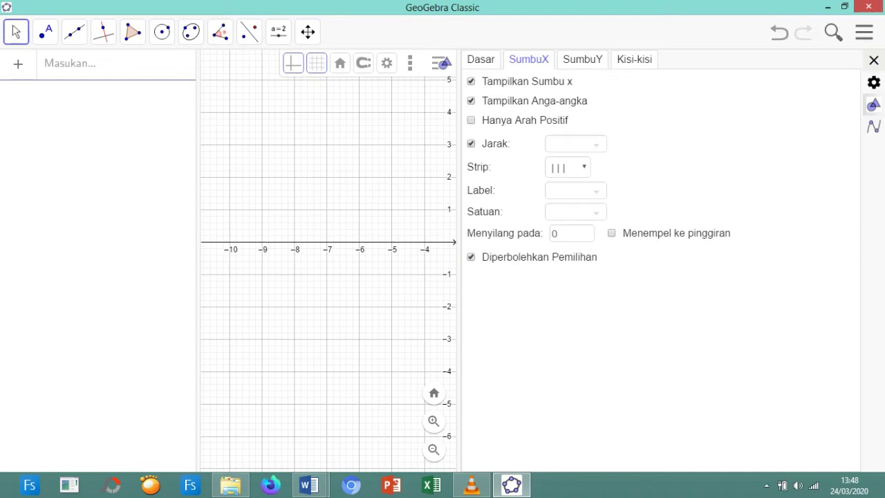
{"action": "left_click", "coordinate": [576, 143]}
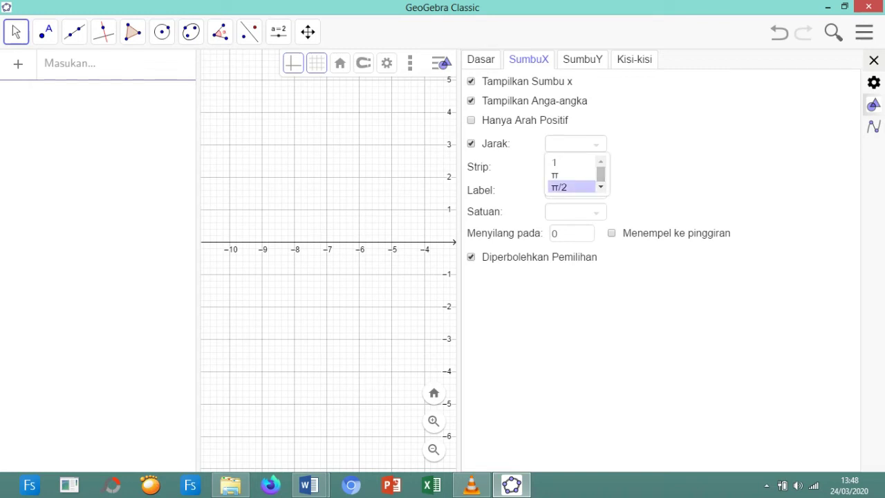
{"action": "left_click", "coordinate": [571, 187]}
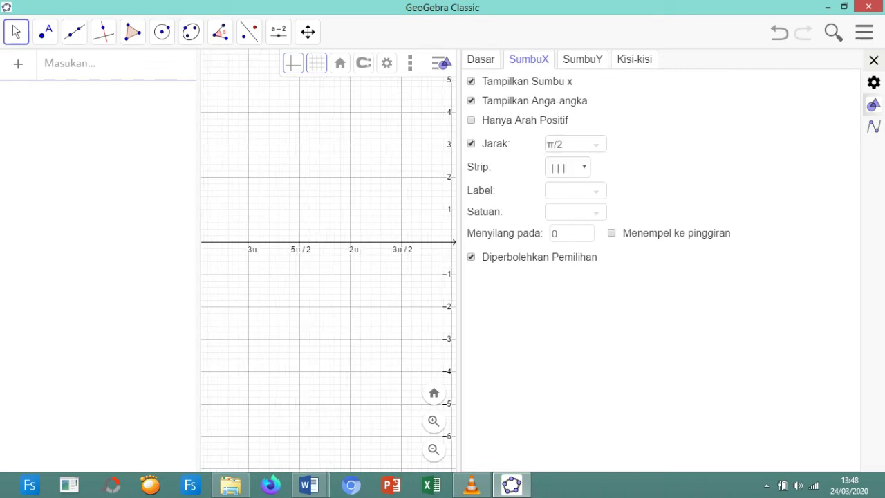
{"action": "key", "text": "Escape"}
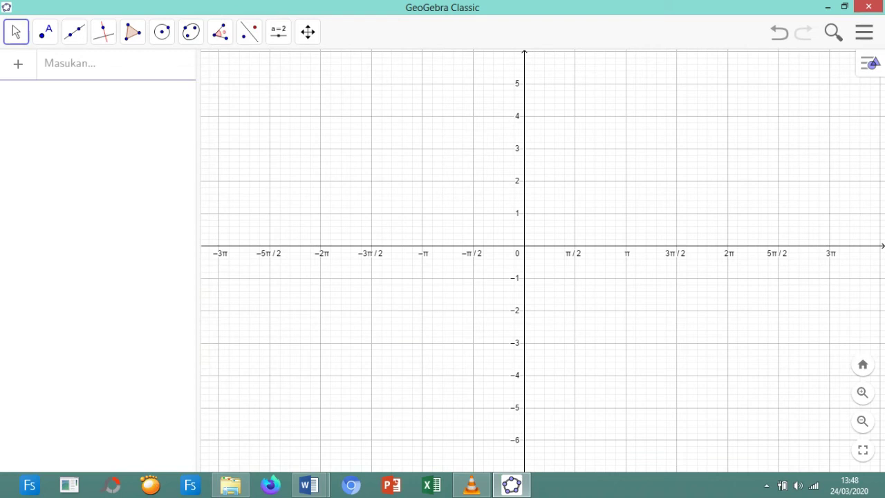
- Create four number sliders a, b, c and d, each with the value 1
{"action": "left_click", "coordinate": [46, 64]}
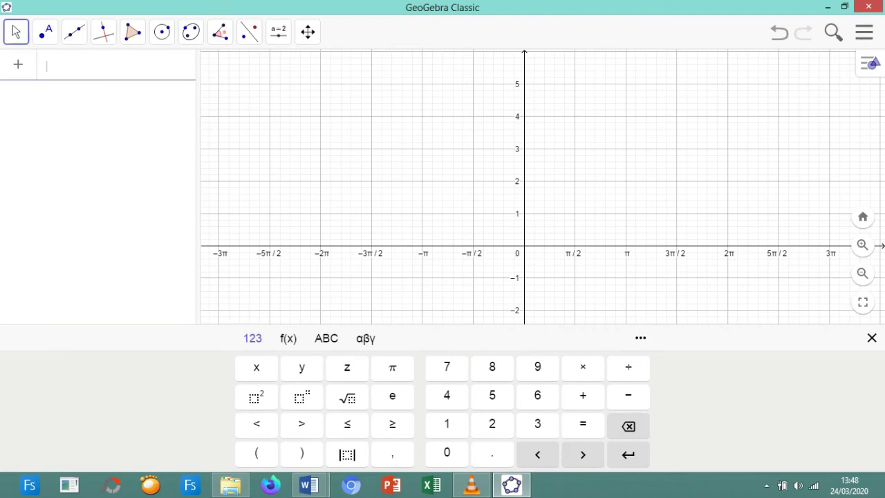
{"action": "type", "text": "a "}
{"action": "type", "text": "= "}
{"action": "type", "text": "1"}
{"action": "key", "text": "Return"}
{"action": "type", "text": "b=1"}
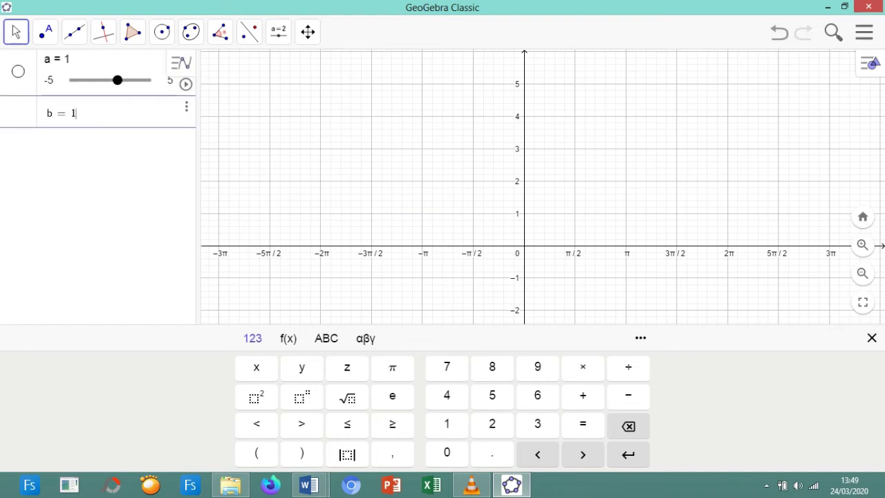
{"action": "key", "text": "Return"}
{"action": "type", "text": "c = 1"}
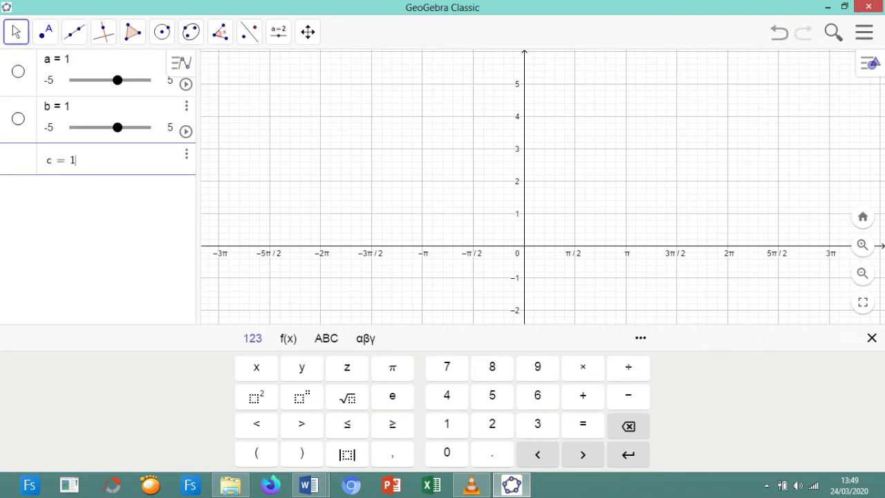
{"action": "key", "text": "Return"}
{"action": "type", "text": "d=1"}
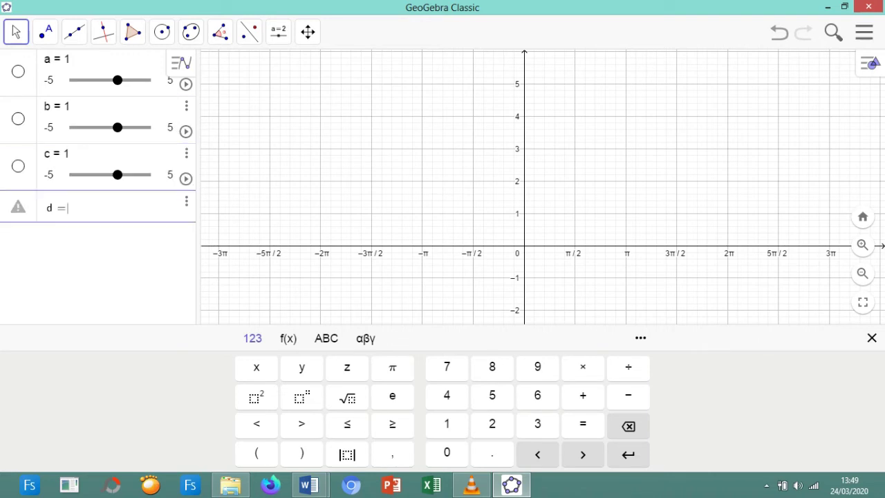
{"action": "key", "text": "Return"}
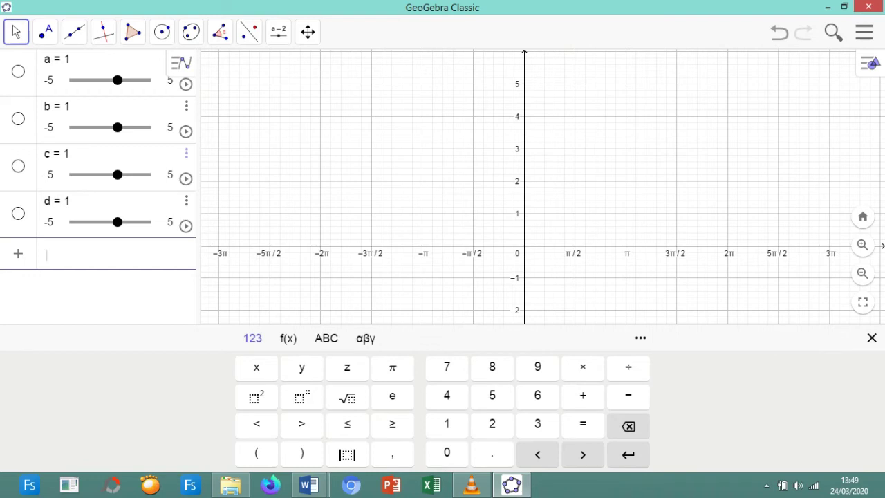
{"action": "left_click", "coordinate": [872, 337]}
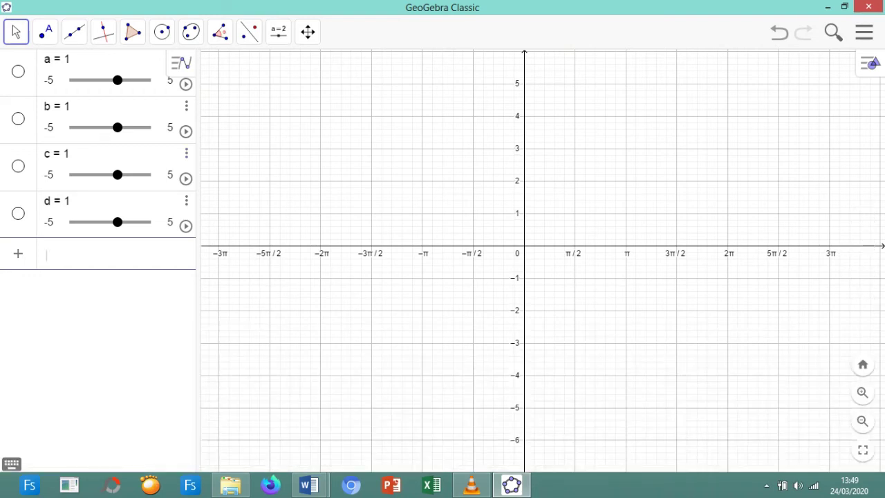
- Show the sliders a, b, c and d in the graphics view
{"action": "left_click", "coordinate": [18, 72]}
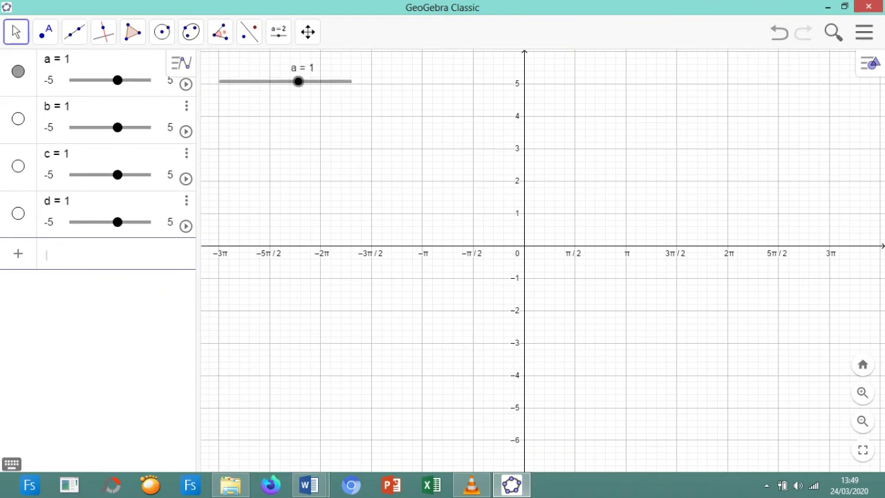
{"action": "left_click", "coordinate": [18, 118]}
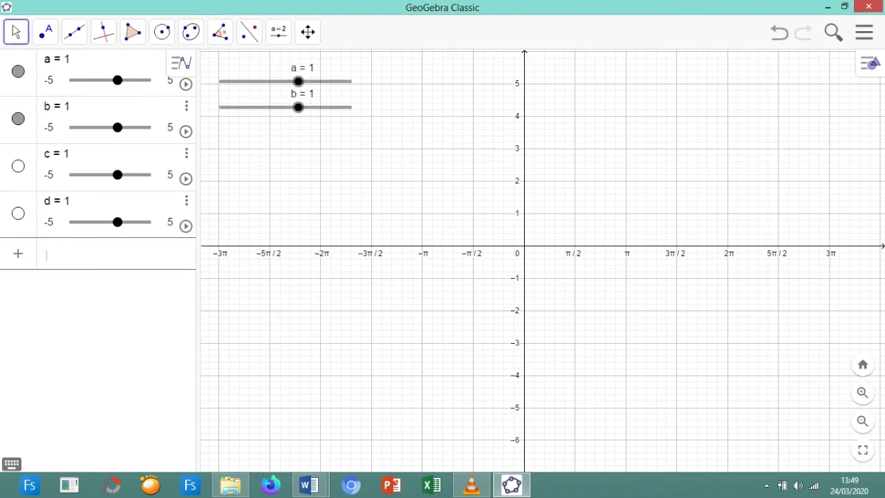
{"action": "left_click", "coordinate": [18, 166]}
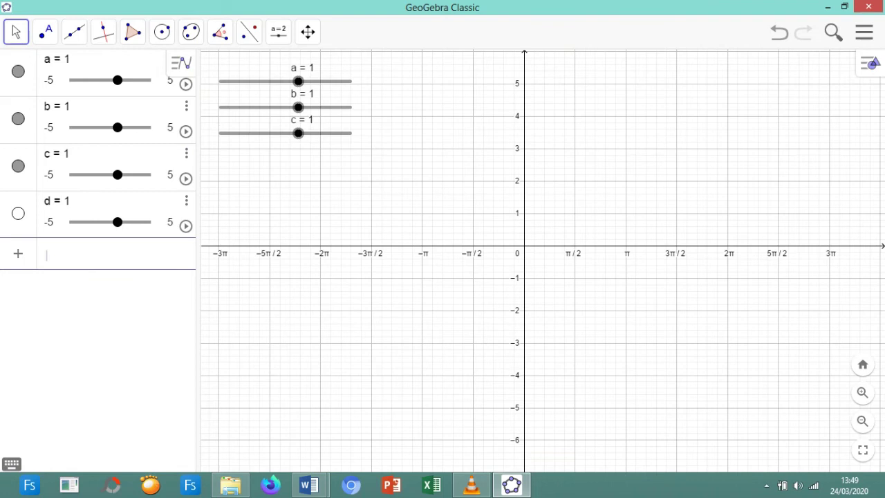
{"action": "left_click", "coordinate": [18, 213]}
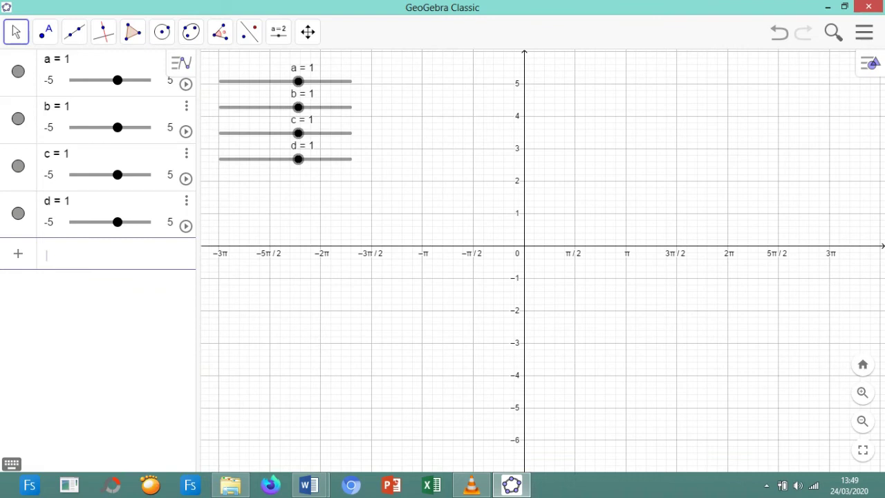
{"action": "left_click", "coordinate": [18, 72]}
{"action": "left_click", "coordinate": [18, 71]}
{"action": "left_click", "coordinate": [18, 72]}
{"action": "left_click", "coordinate": [18, 71]}
{"action": "left_click", "coordinate": [18, 71]}
{"action": "left_click", "coordinate": [18, 71]}
- Sort the algebra view entries by object type (Tipe Objek)
{"action": "left_click", "coordinate": [13, 63]}
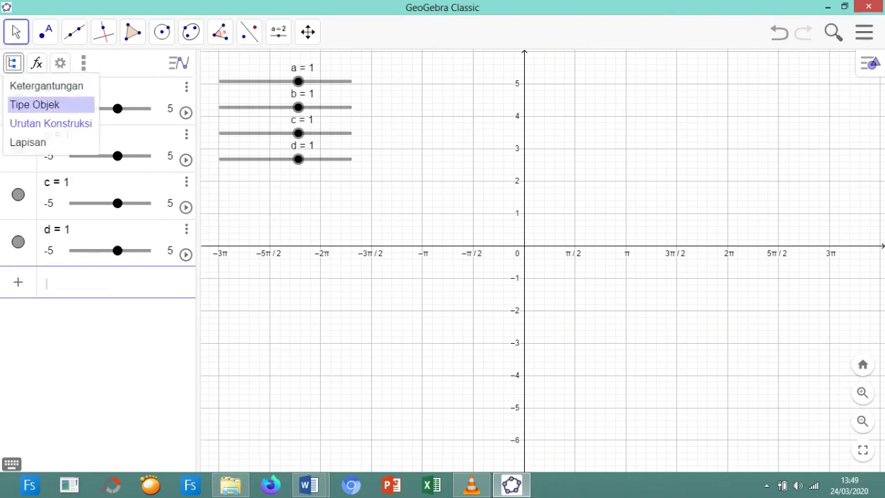
{"action": "left_click", "coordinate": [35, 104]}
- Enter the sine function a·sin(bx − c) + d using the four slider parameters
{"action": "left_click", "coordinate": [47, 311]}
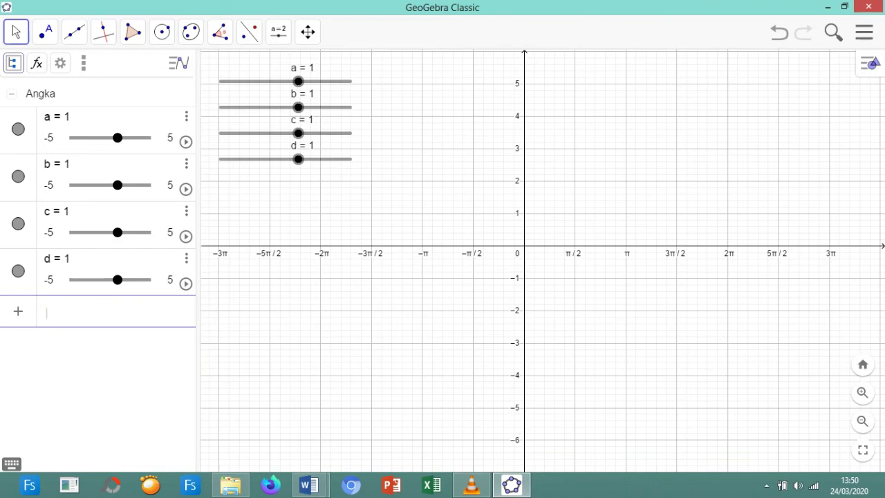
{"action": "type", "text": "a"}
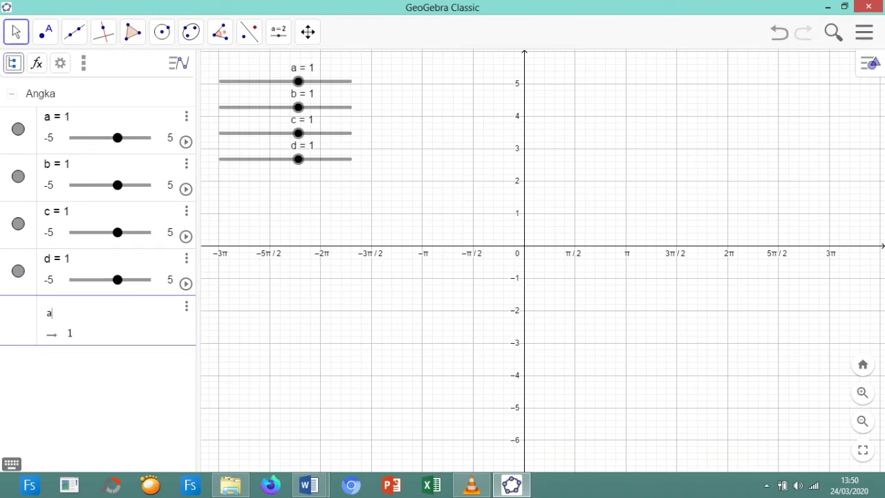
{"action": "left_click", "coordinate": [11, 464]}
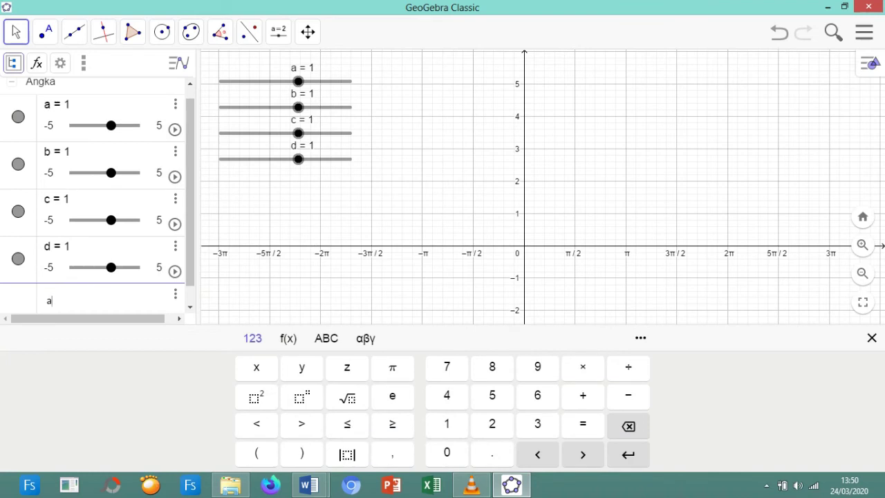
{"action": "left_click", "coordinate": [583, 367]}
{"action": "left_click", "coordinate": [288, 338]}
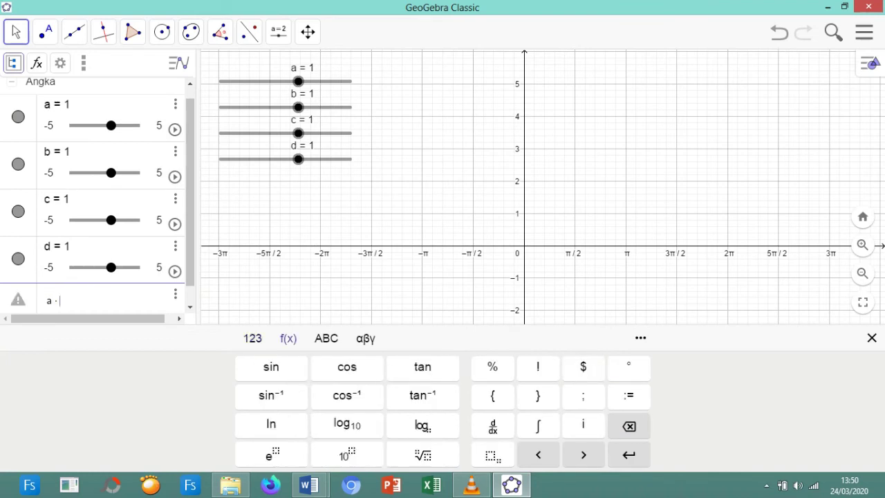
{"action": "left_click", "coordinate": [271, 367]}
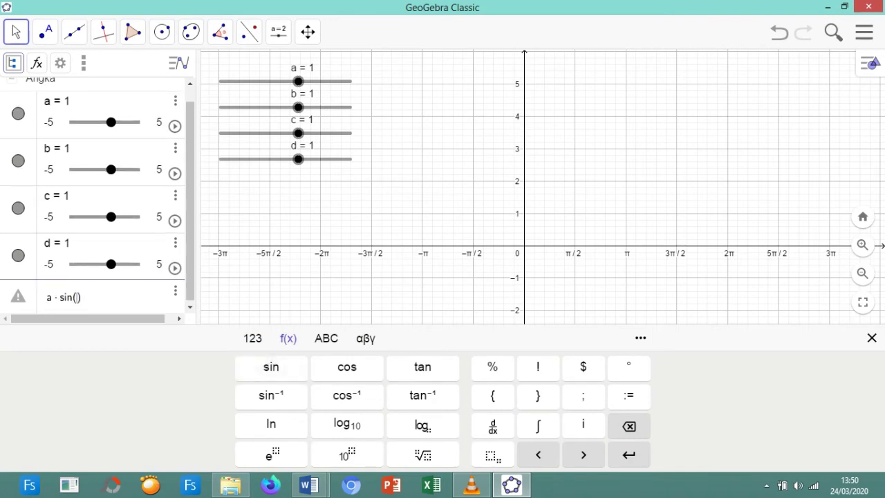
{"action": "type", "text": "b"}
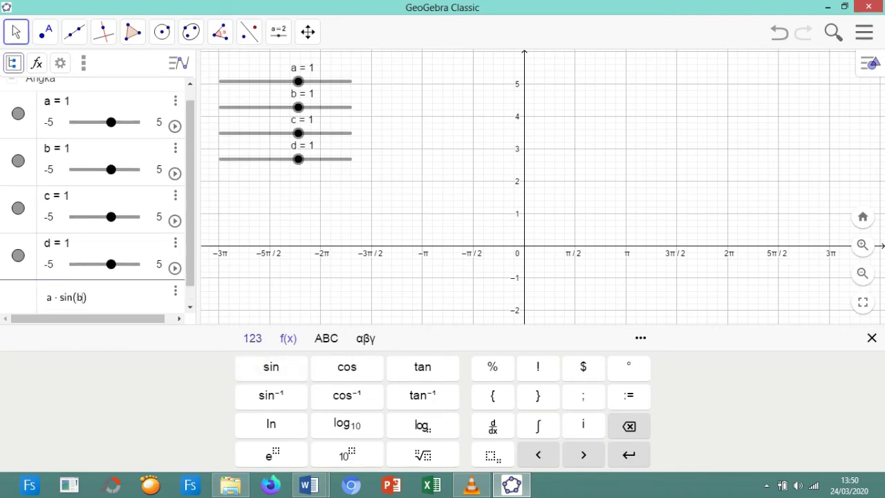
{"action": "type", "text": "x"}
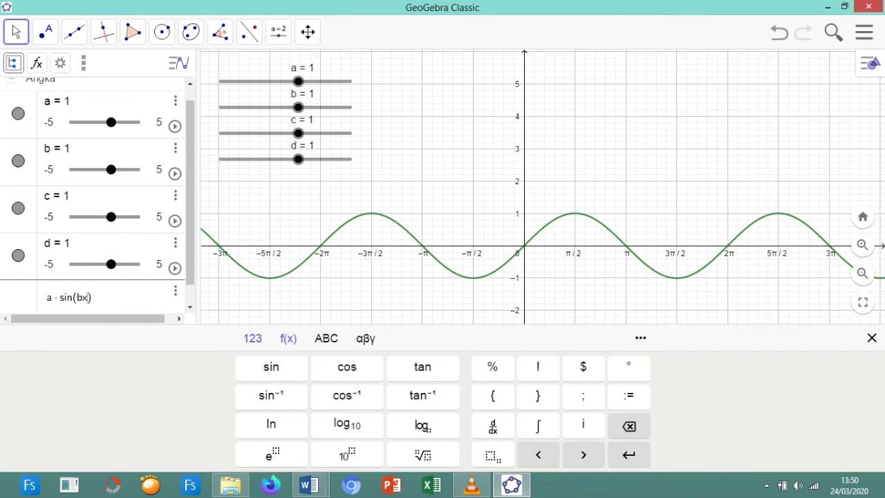
{"action": "type", "text": "-"}
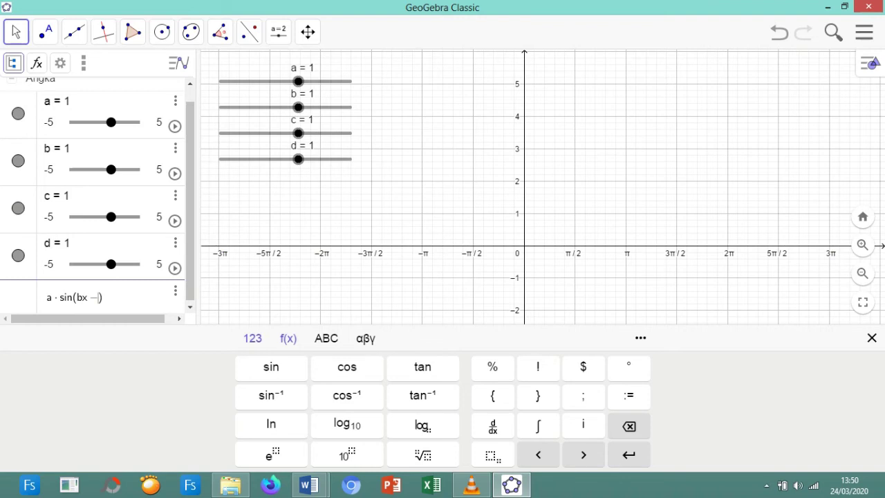
{"action": "type", "text": "c) + d"}
{"action": "key", "text": "Return"}
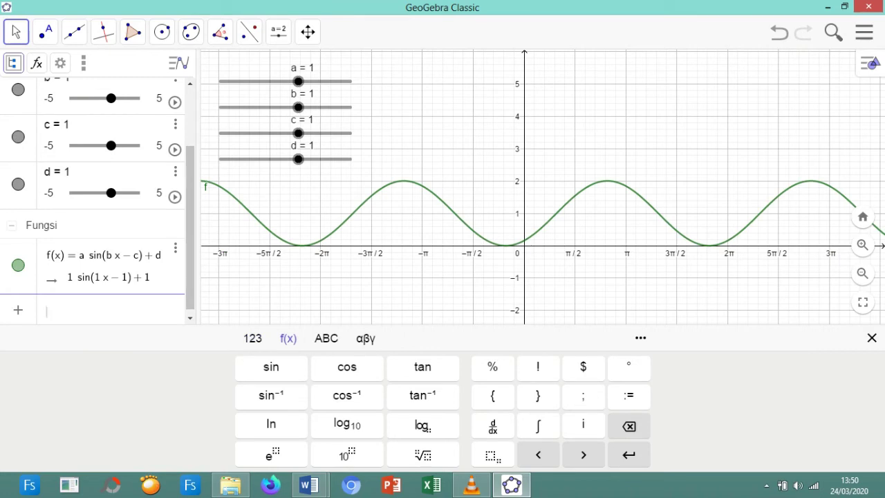
{"action": "key", "text": "Escape"}
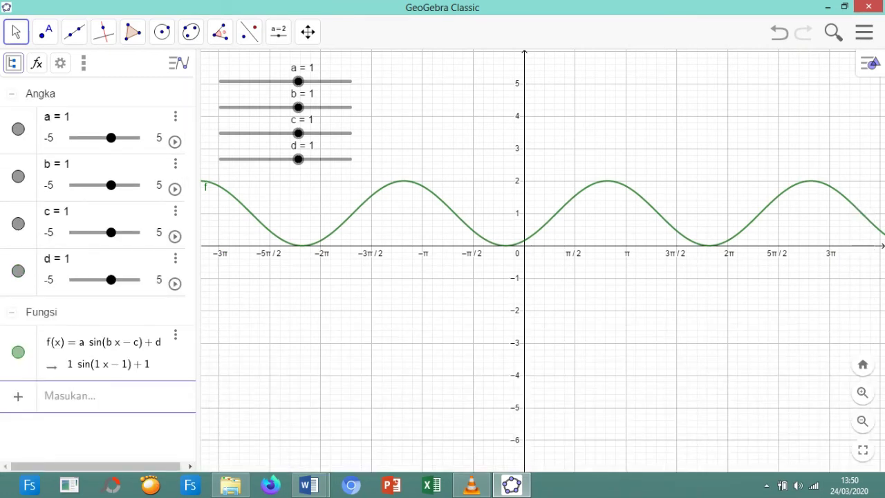
{"action": "left_click", "coordinate": [69, 395]}
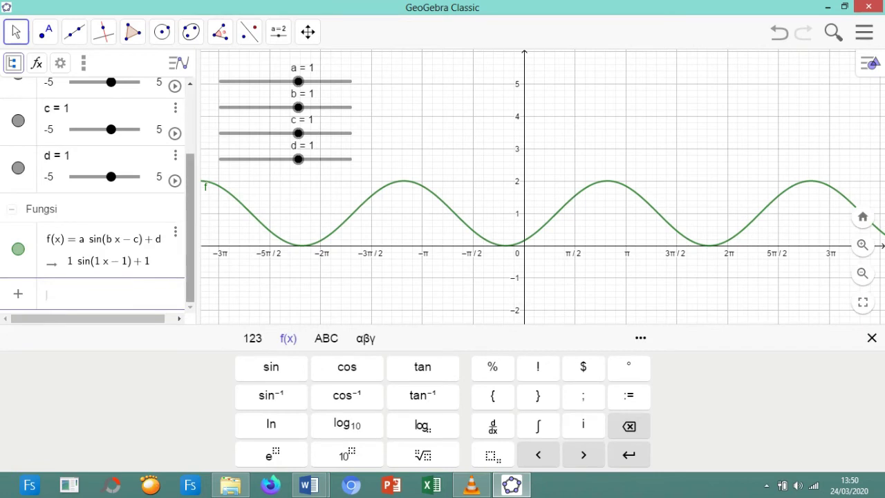
{"action": "key", "text": "Escape"}
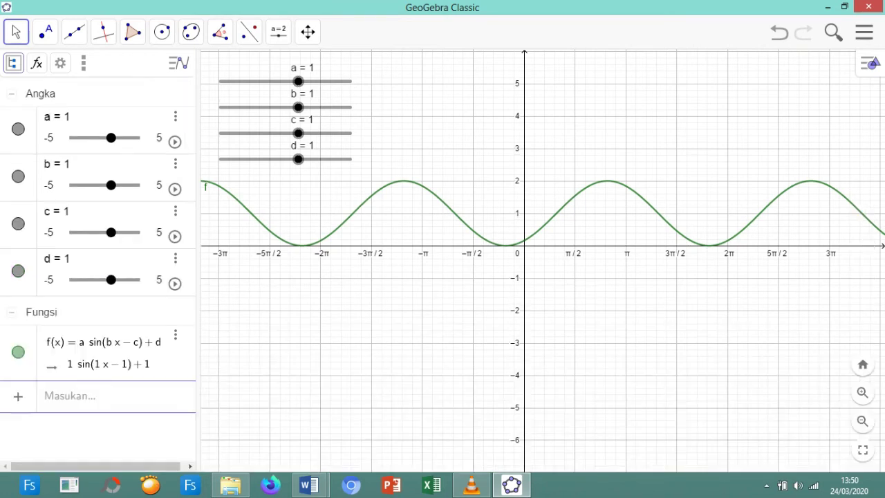
{"action": "left_click", "coordinate": [69, 396]}
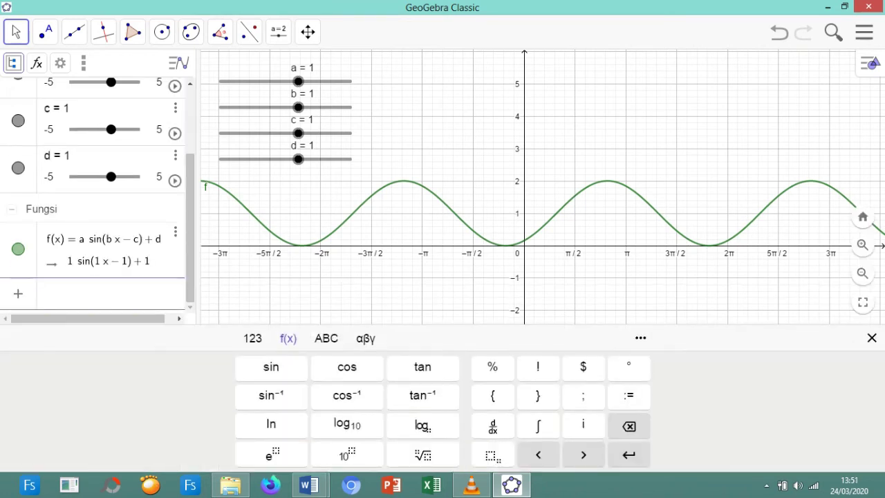
{"action": "key", "text": "Escape"}
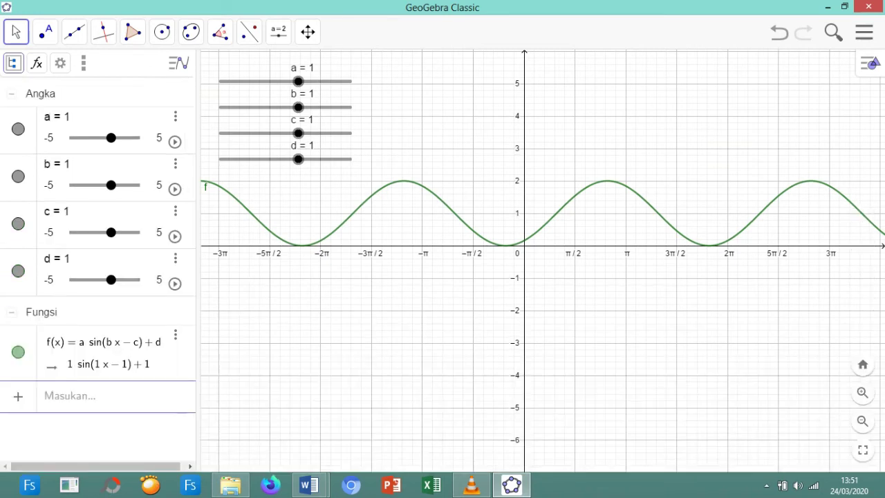
- Enter the cosine function a·cos(bx − c) + d as a second function using the same slider parameters
{"action": "left_click", "coordinate": [69, 395]}
{"action": "type", "text": "a"}
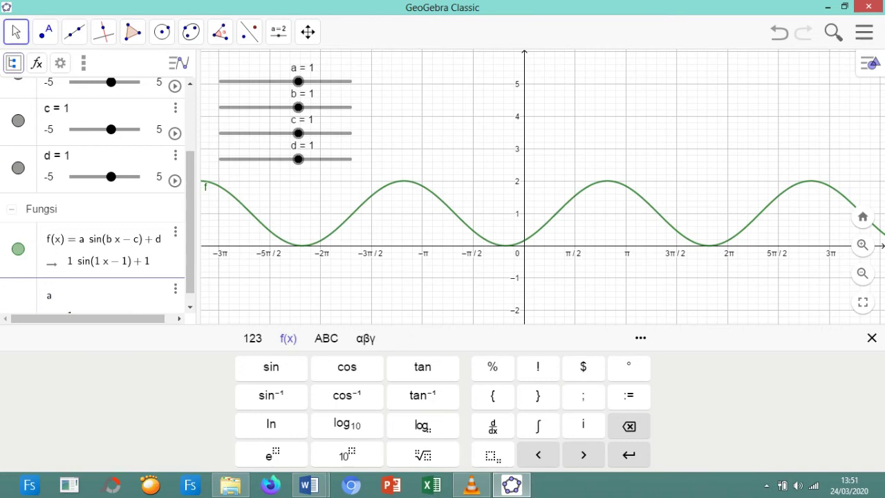
{"action": "left_click", "coordinate": [252, 339]}
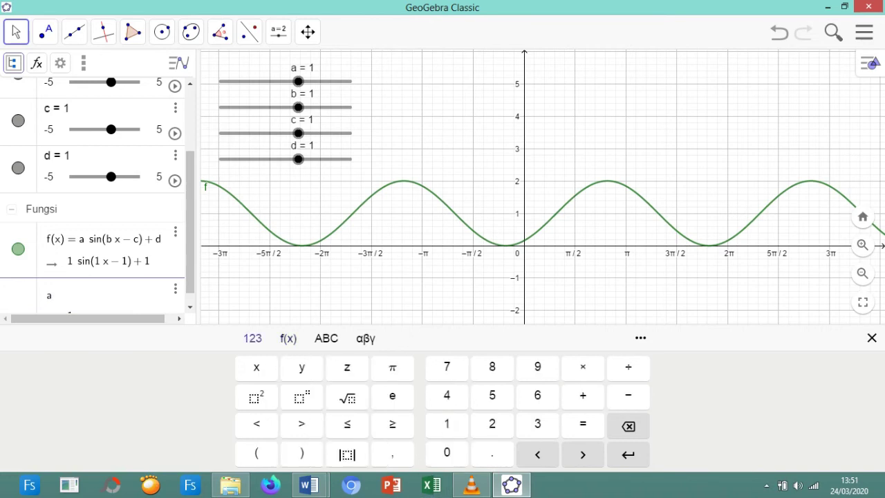
{"action": "left_click", "coordinate": [583, 367]}
{"action": "left_click", "coordinate": [288, 338]}
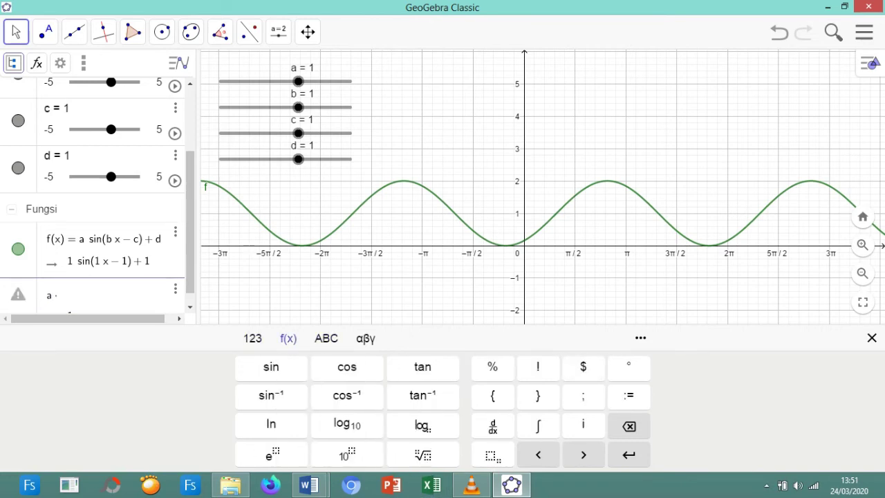
{"action": "left_click", "coordinate": [346, 367]}
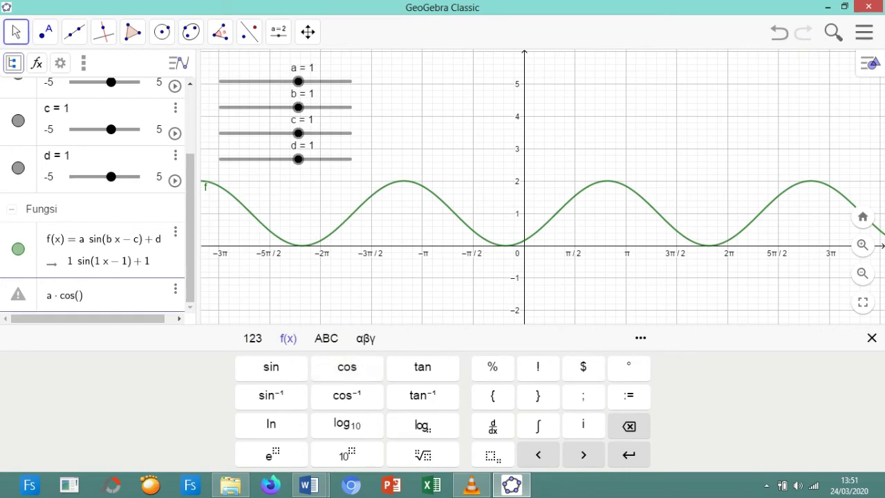
{"action": "type", "text": "bx"}
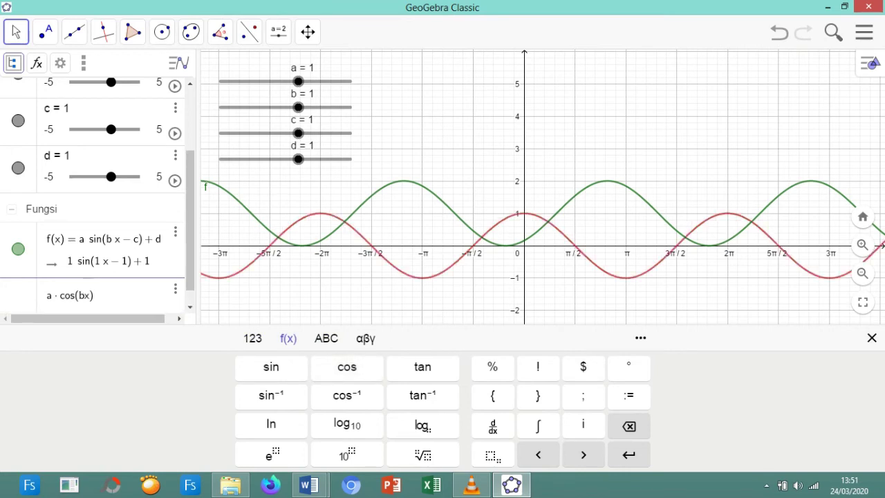
{"action": "type", "text": "-c"}
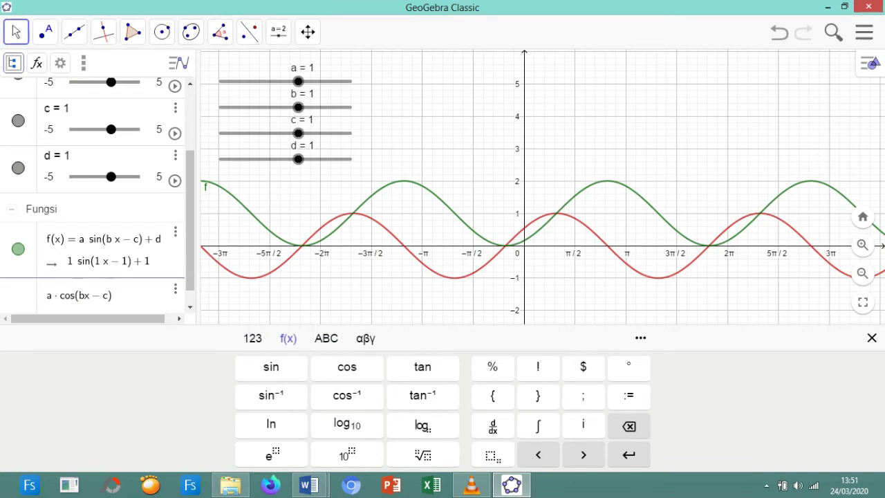
{"action": "type", "text": "+d"}
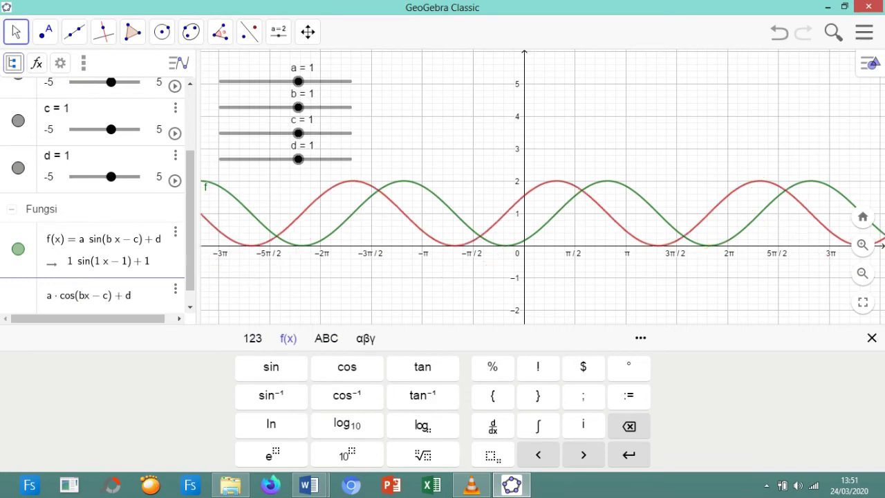
{"action": "key", "text": "Return"}
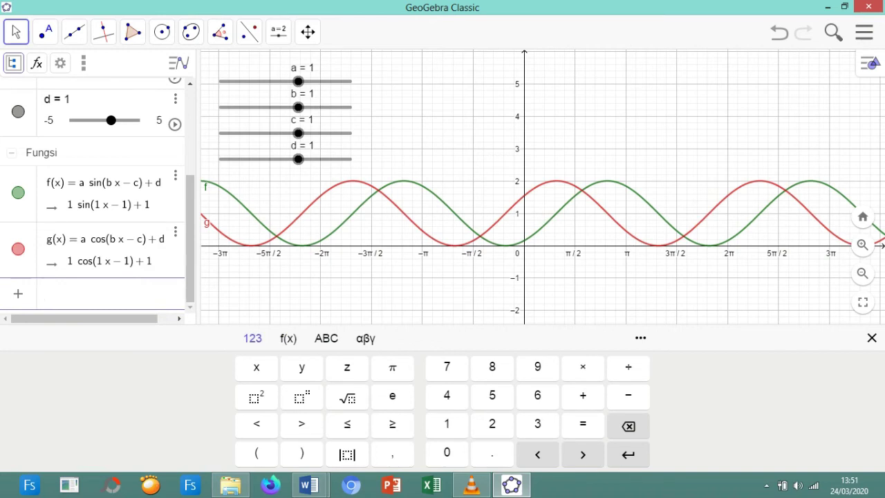
- Enter the tangent function a·tan(bx − c) + d as a third function using the same slider parameters
{"action": "type", "text": "a"}
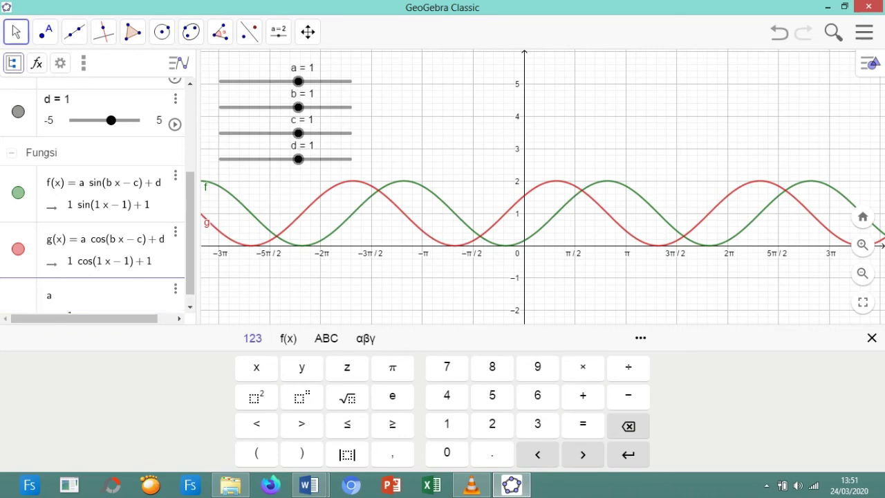
{"action": "left_click", "coordinate": [583, 367]}
{"action": "left_click", "coordinate": [326, 338]}
{"action": "left_click", "coordinate": [289, 338]}
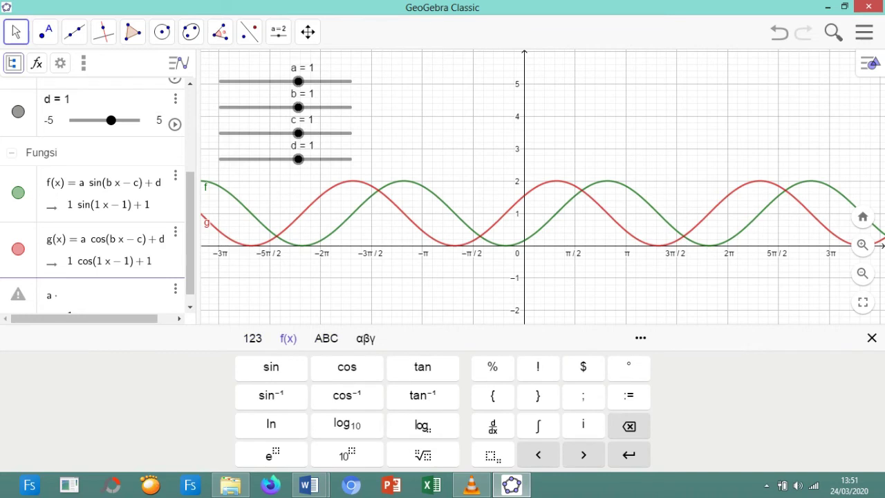
{"action": "left_click", "coordinate": [423, 367]}
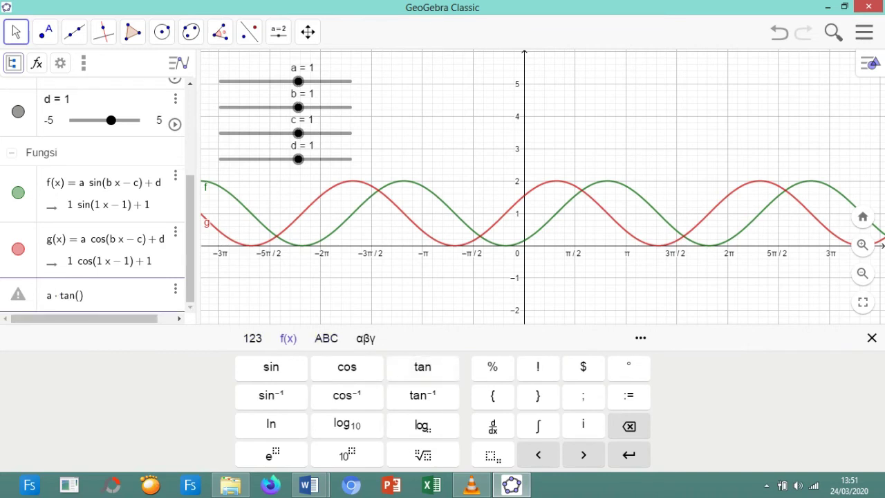
{"action": "type", "text": "b"}
{"action": "type", "text": "x-"}
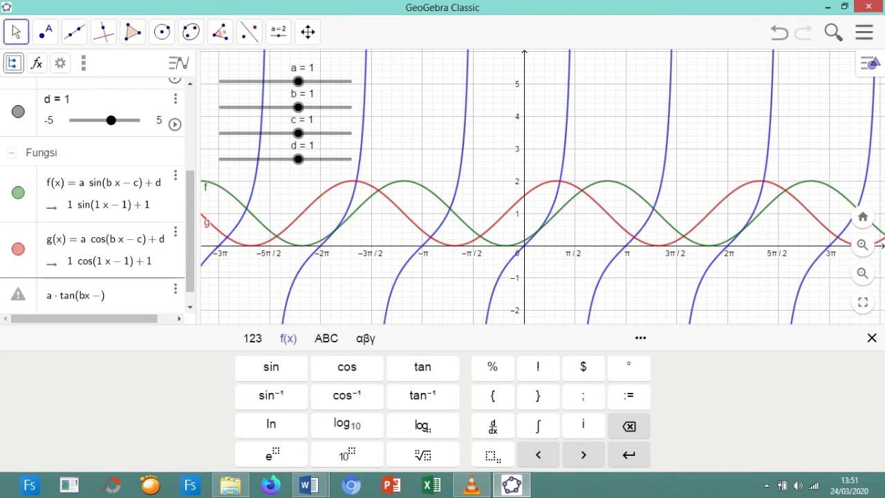
{"action": "type", "text": "c"}
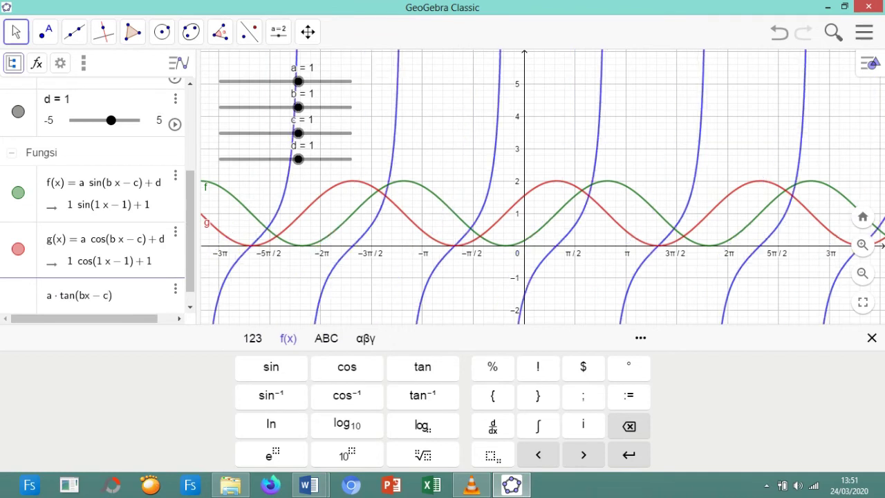
{"action": "type", "text": "+d"}
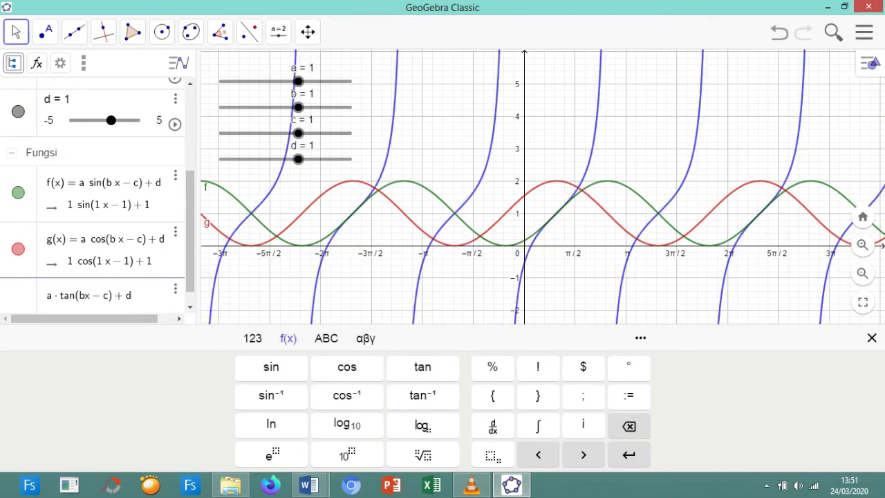
{"action": "key", "text": "Return"}
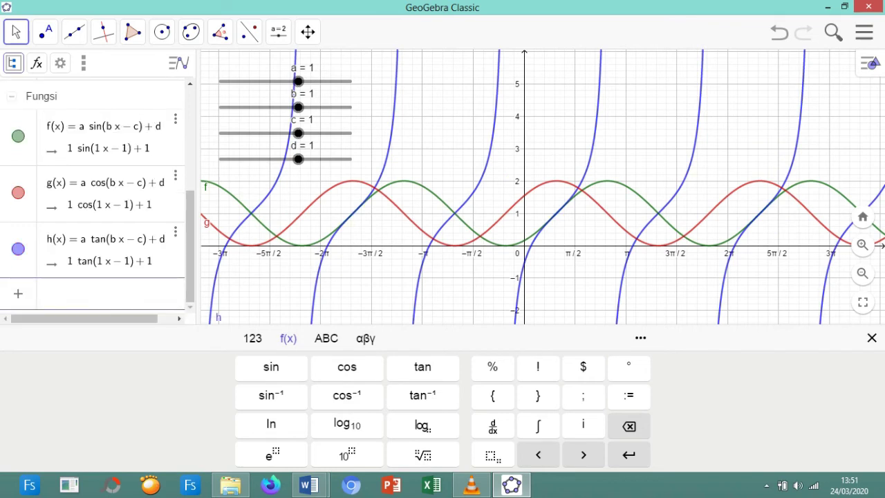
{"action": "left_click", "coordinate": [871, 338]}
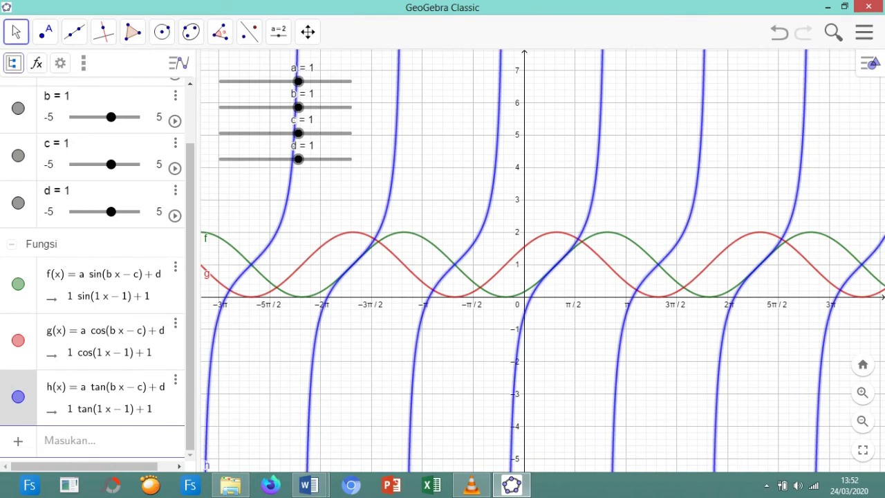
- Show the tangent function's label as name and value (Nama & Nilai) and place that label just below the sliders
{"action": "right_click", "coordinate": [380, 228]}
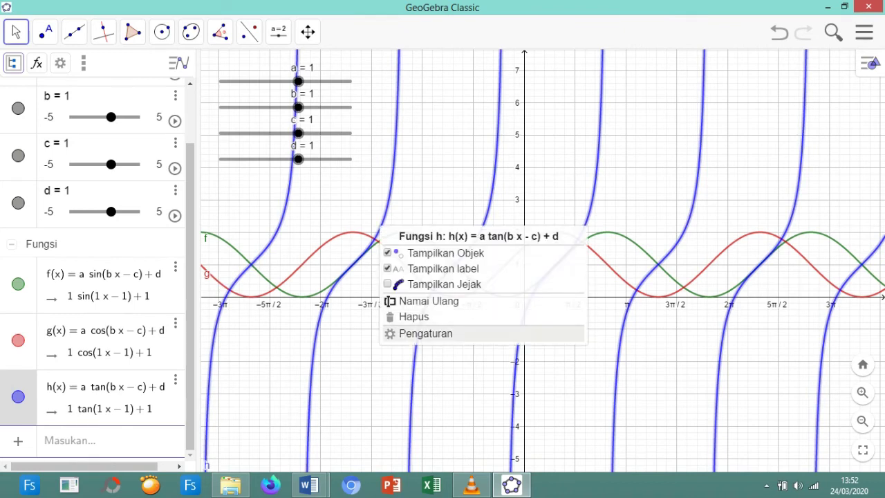
{"action": "left_click", "coordinate": [425, 334]}
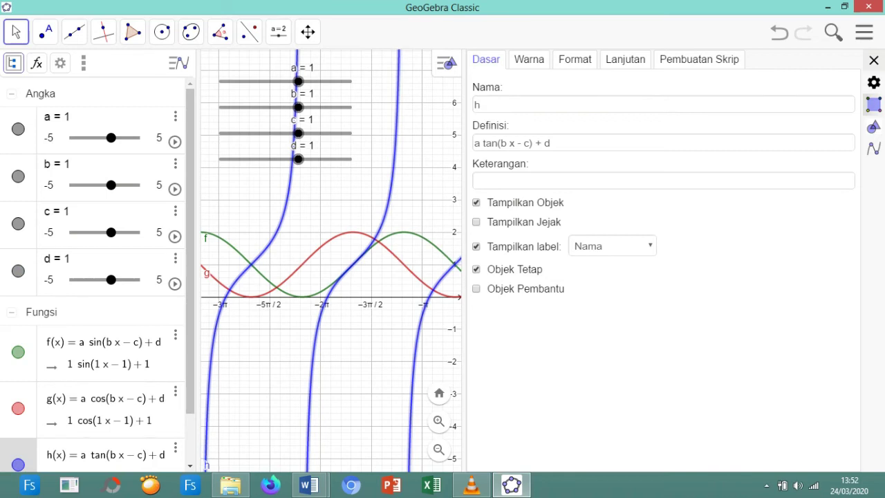
{"action": "left_click", "coordinate": [612, 246]}
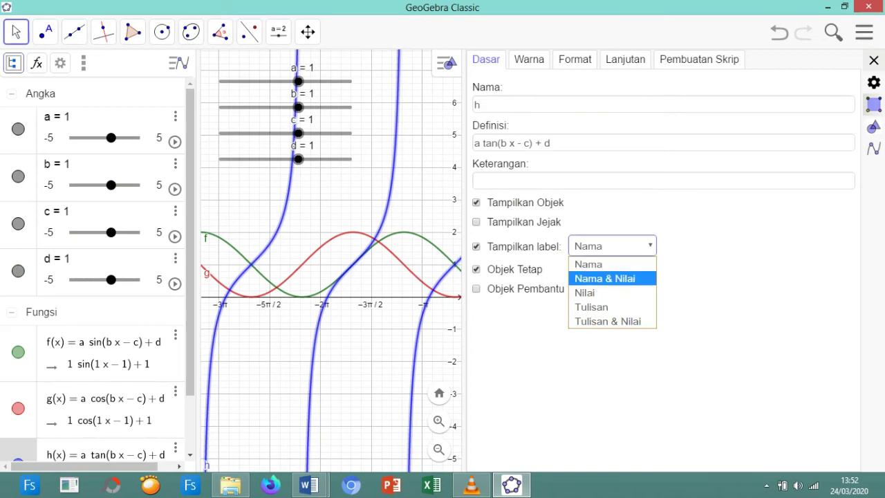
{"action": "left_click", "coordinate": [605, 278]}
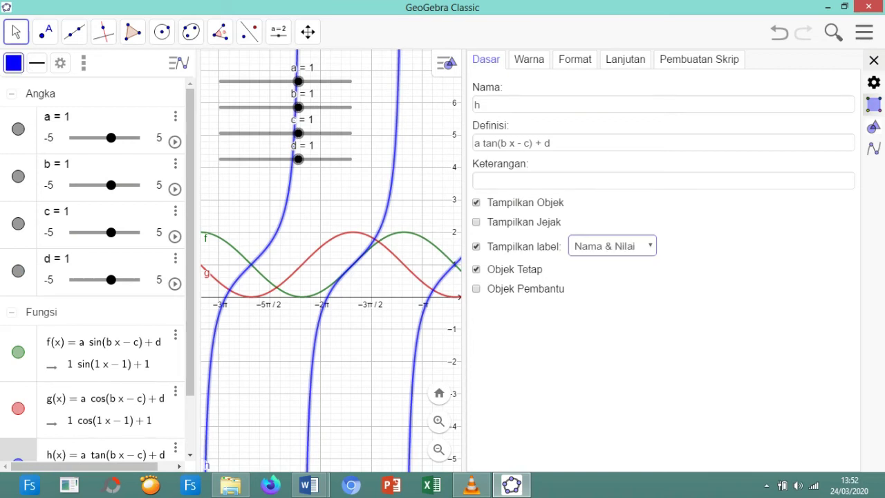
{"action": "left_click", "coordinate": [374, 367]}
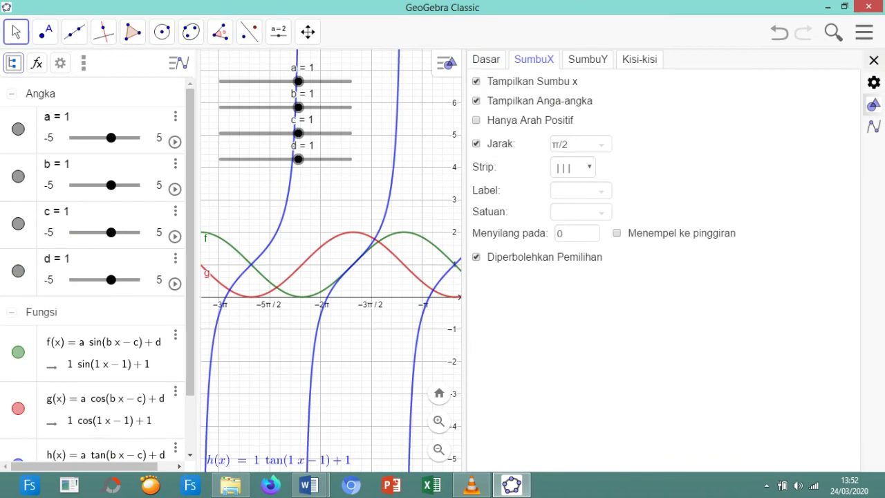
{"action": "left_click", "coordinate": [875, 61]}
{"action": "left_click_drag", "start_coordinate": [470, 359], "coordinate": [485, 341]}
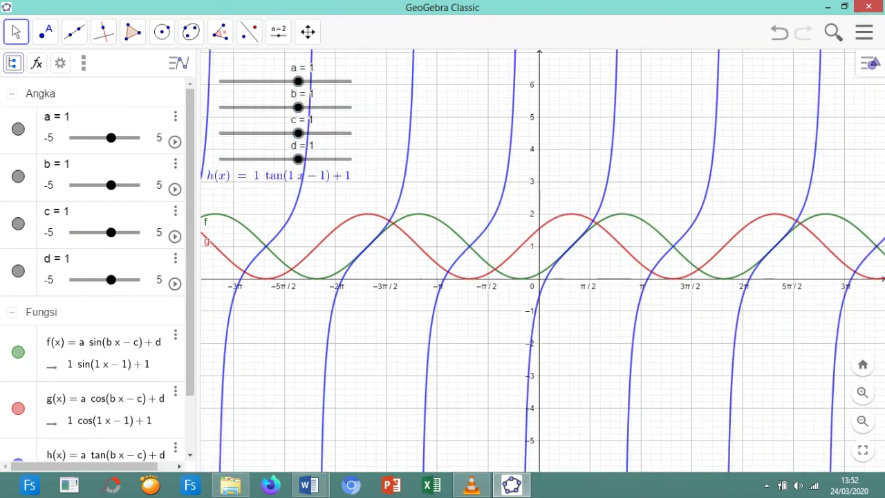
{"action": "left_click_drag", "start_coordinate": [277, 177], "coordinate": [288, 221]}
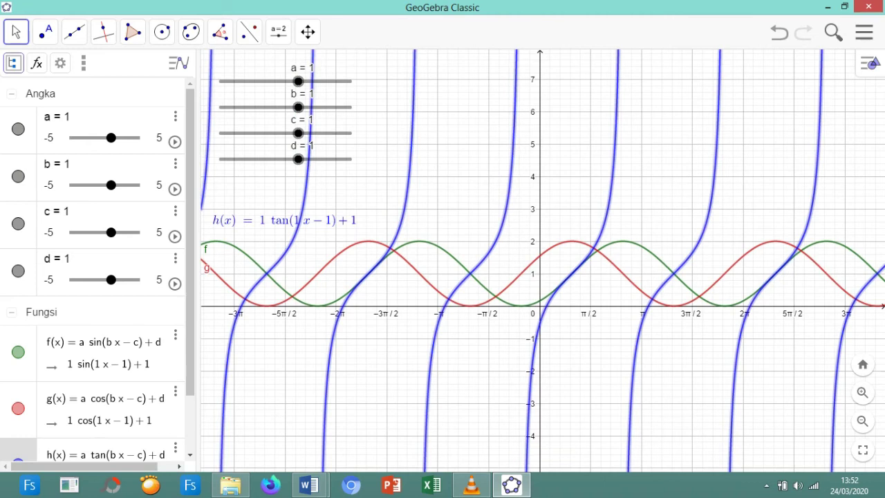
- Set the labels of the sine and cosine functions together to name and value (Nama & Nilai)
{"action": "scroll", "coordinate": [96, 270], "scroll_direction": "down", "scroll_amount": 1}
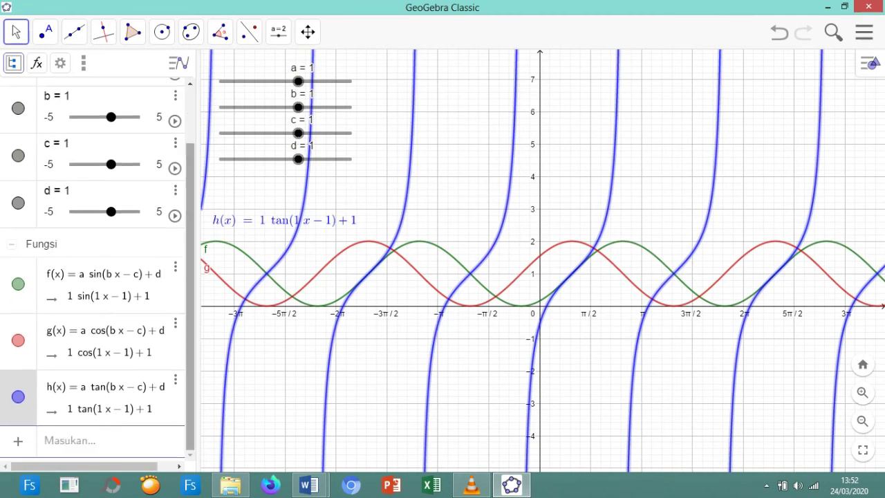
{"action": "left_click", "coordinate": [104, 284]}
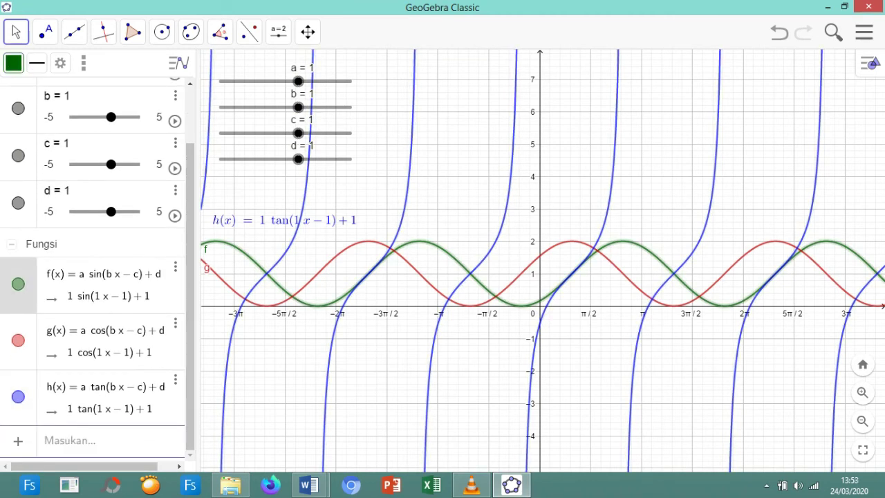
{"action": "left_click", "coordinate": [104, 340], "text": "ctrl"}
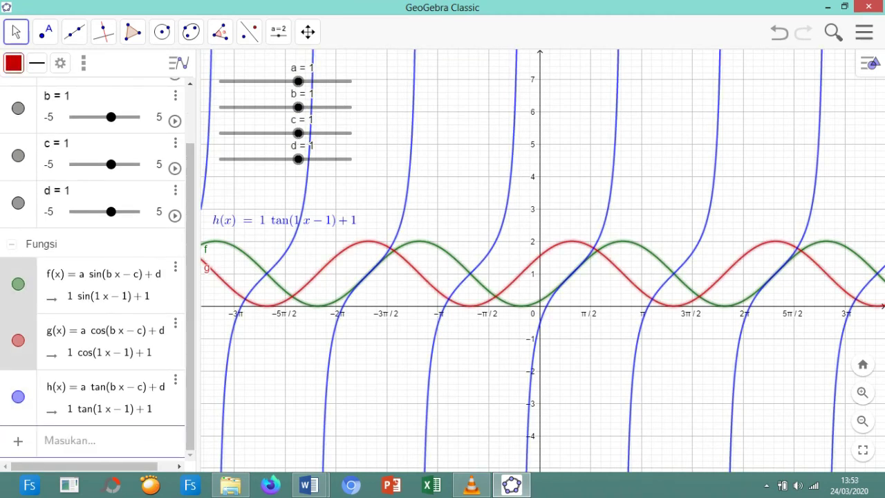
{"action": "right_click", "coordinate": [220, 327]}
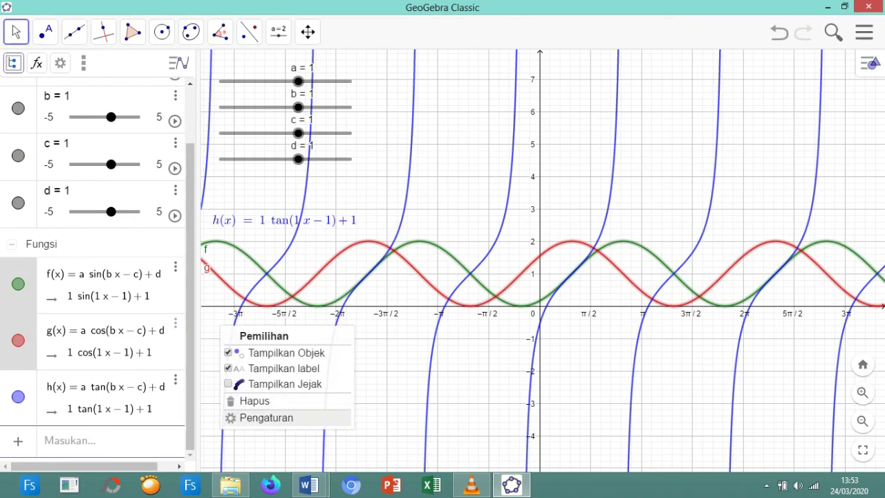
{"action": "left_click", "coordinate": [266, 418]}
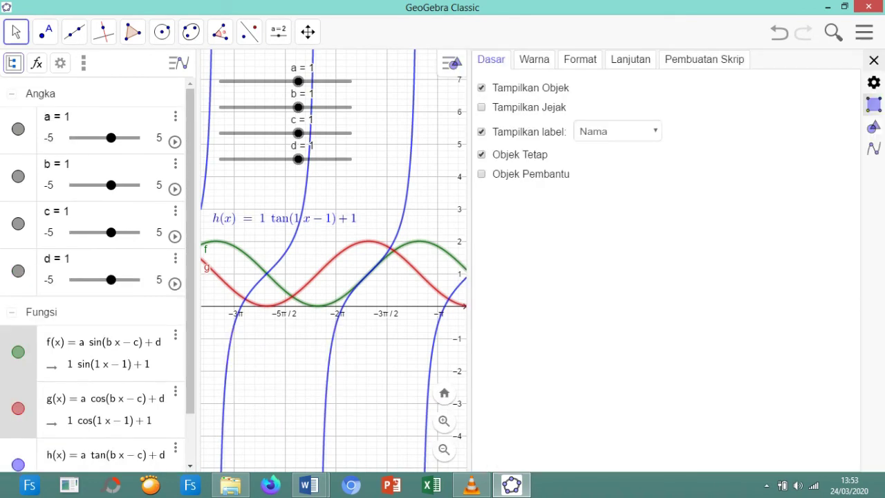
{"action": "left_click", "coordinate": [618, 131]}
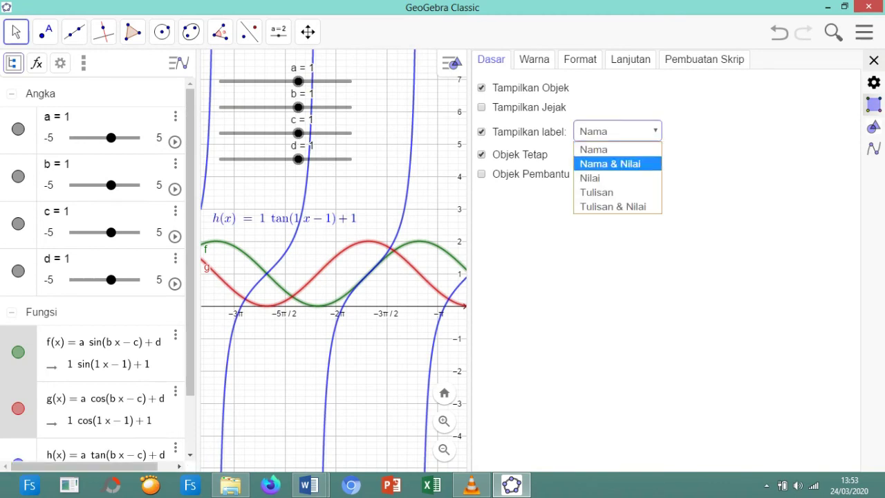
{"action": "key", "text": "Return"}
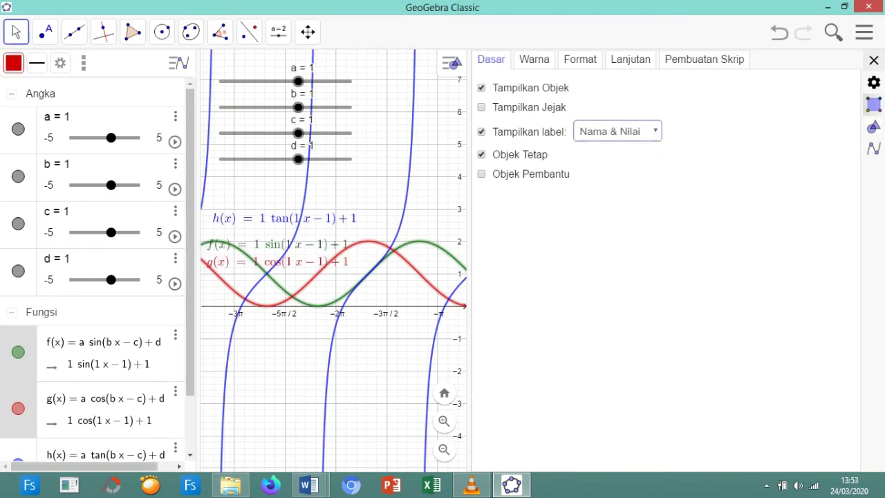
{"action": "key", "text": "Escape"}
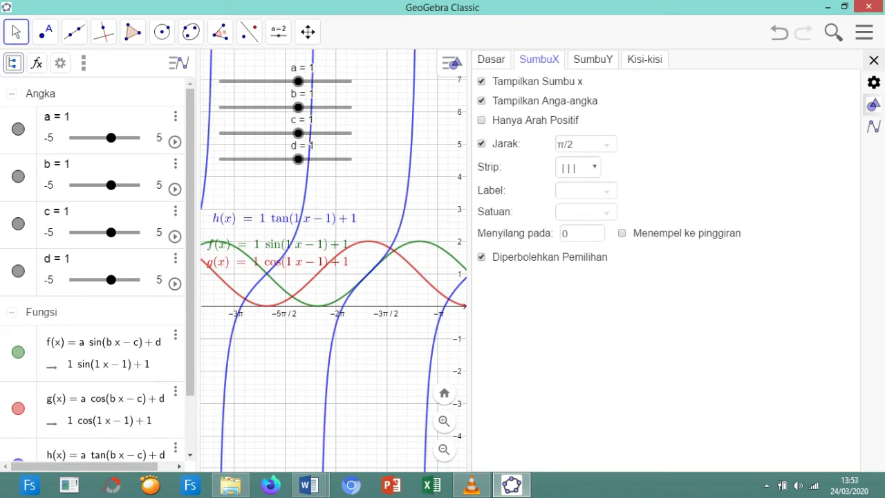
{"action": "left_click", "coordinate": [19, 366]}
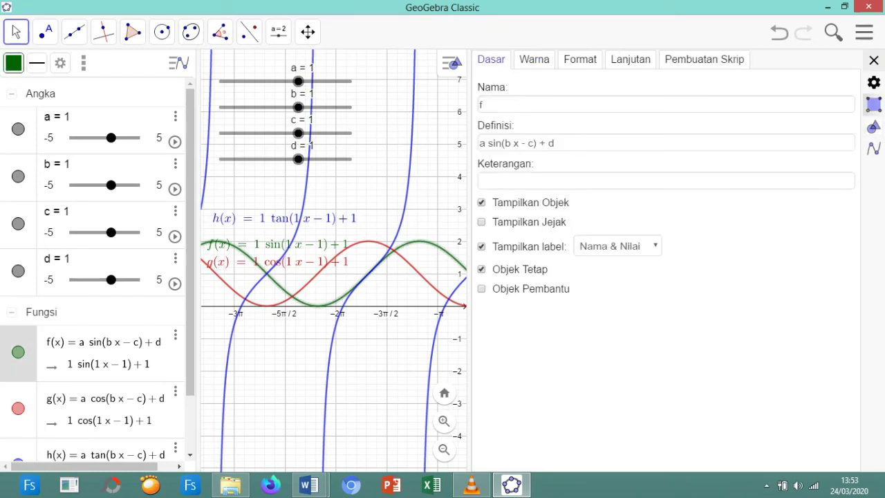
{"action": "left_click", "coordinate": [18, 408], "text": "ctrl"}
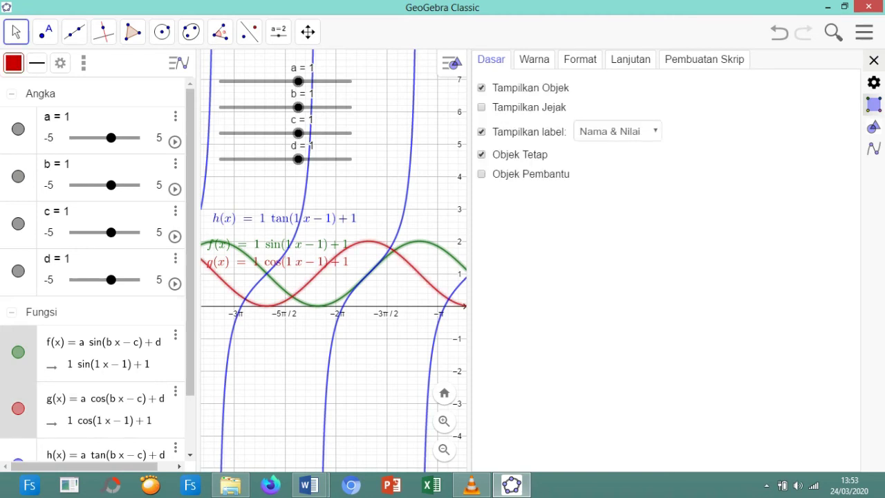
{"action": "key", "text": "Escape"}
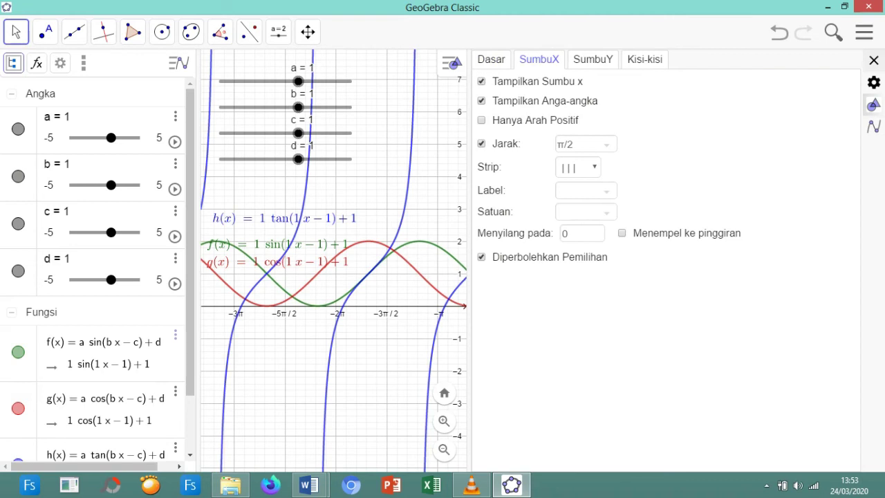
{"action": "key", "text": "Escape"}
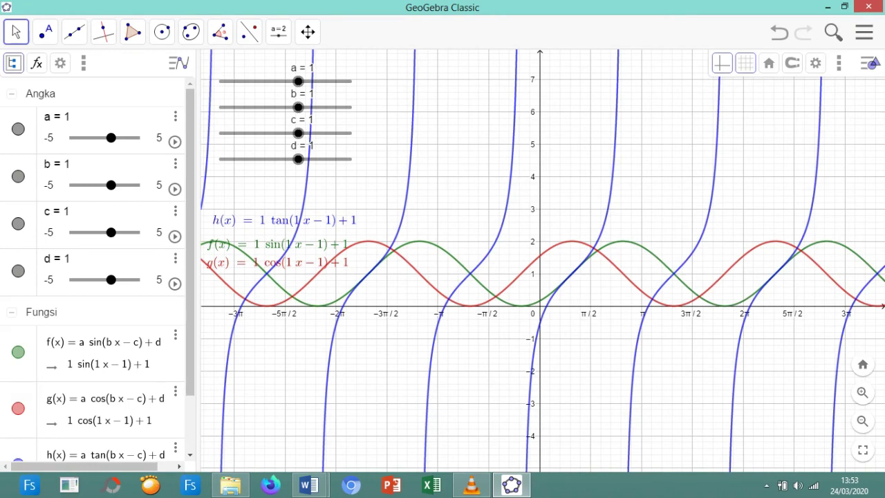
- Separate the overlapping function labels beneath the sliders and enlarge the graphs
{"action": "left_click_drag", "start_coordinate": [228, 262], "coordinate": [235, 301]}
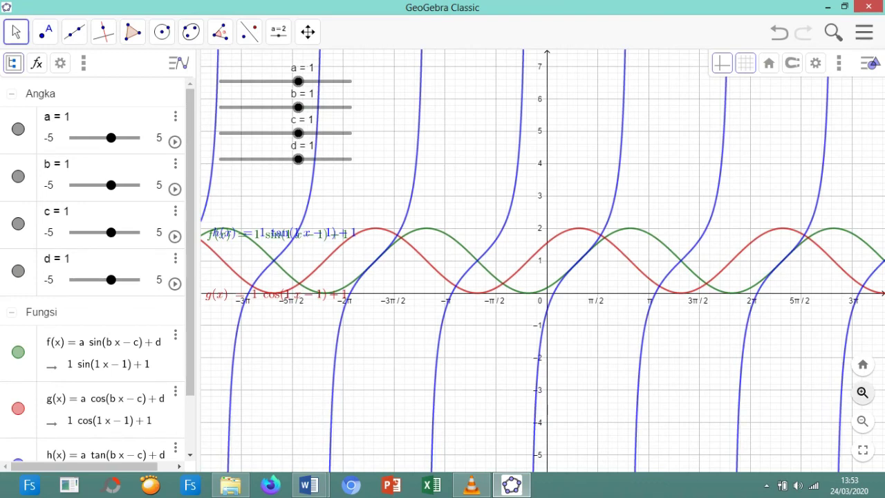
{"action": "left_click", "coordinate": [862, 392]}
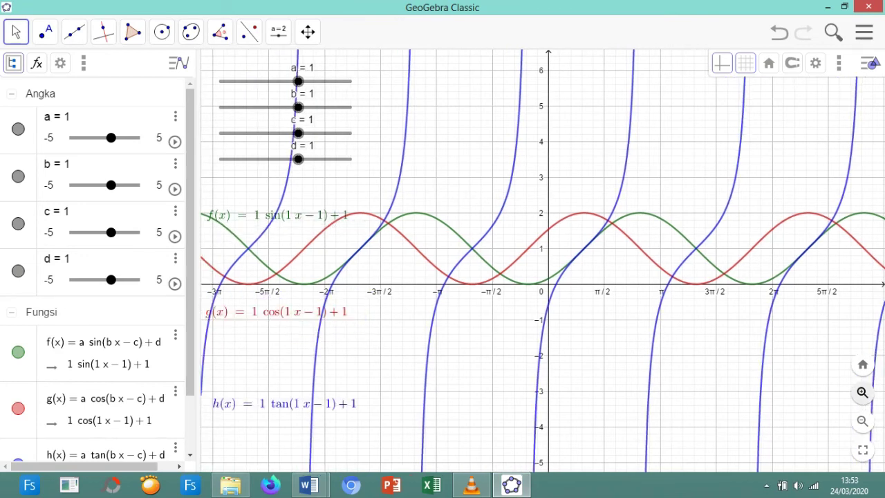
{"action": "left_click", "coordinate": [863, 392]}
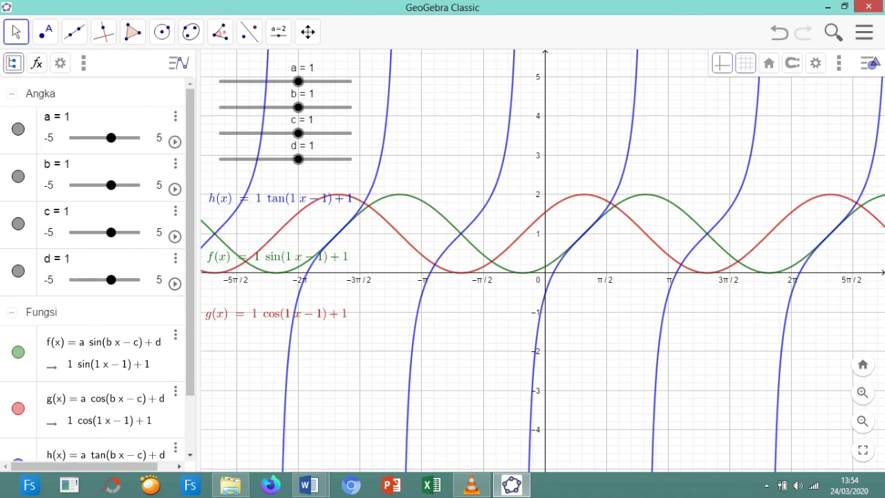
- Try several colours on the tangent function h(x) and settle on light blue 153, 204, 255 (#99CCFF)
{"action": "left_click", "coordinate": [104, 455]}
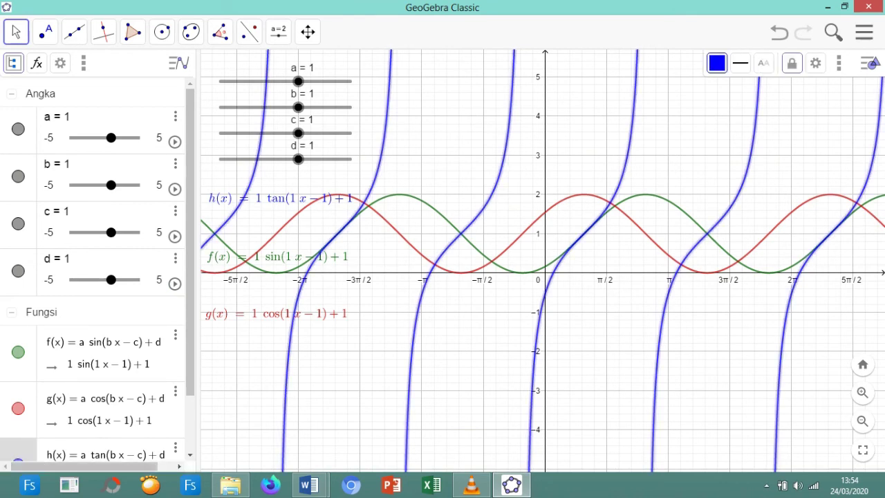
{"action": "scroll", "coordinate": [98, 270], "scroll_direction": "down", "scroll_amount": 2}
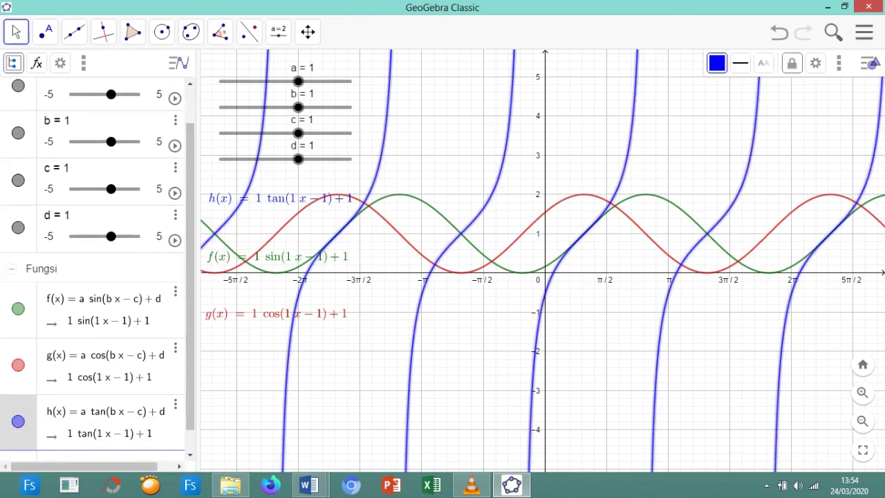
{"action": "right_click", "coordinate": [380, 145]}
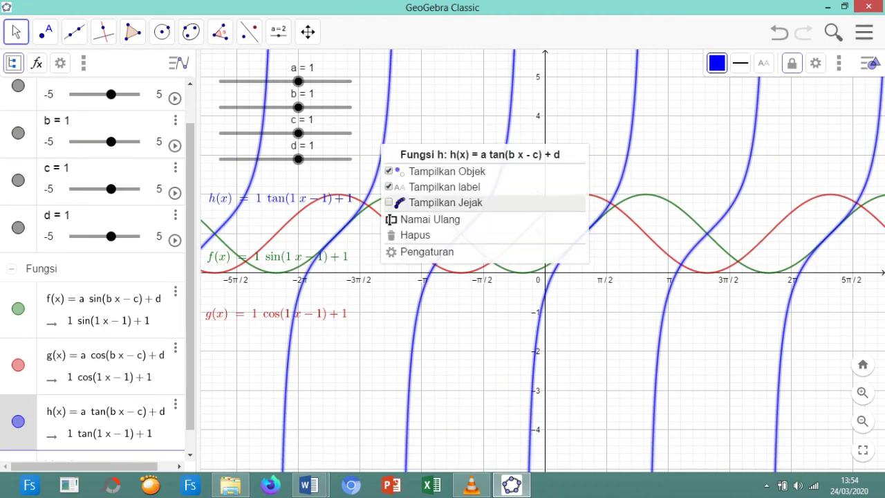
{"action": "left_click", "coordinate": [427, 252]}
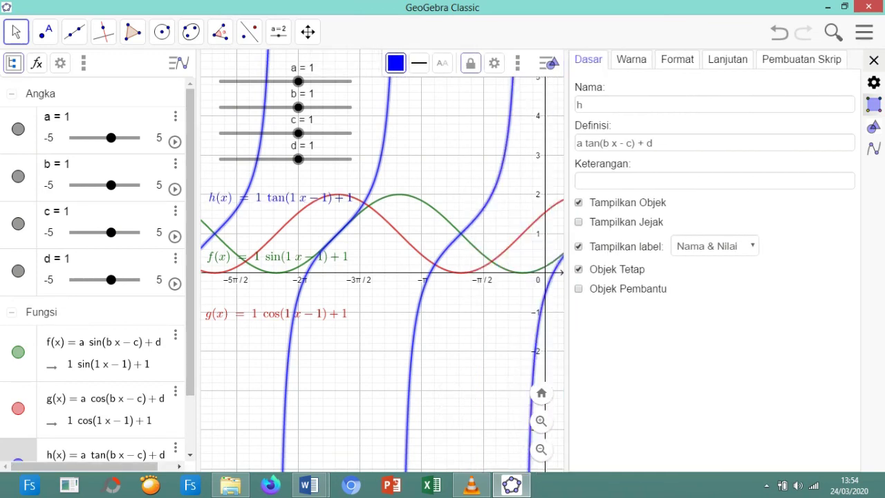
{"action": "left_click", "coordinate": [631, 59]}
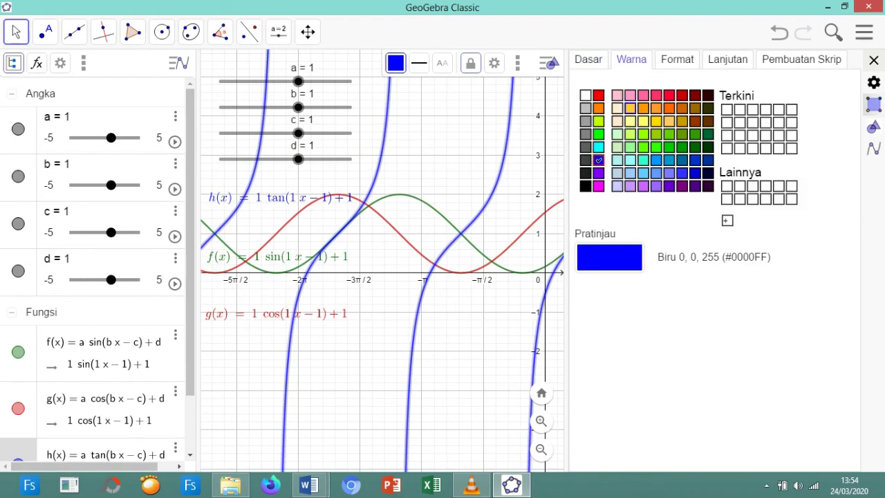
{"action": "left_click", "coordinate": [630, 160]}
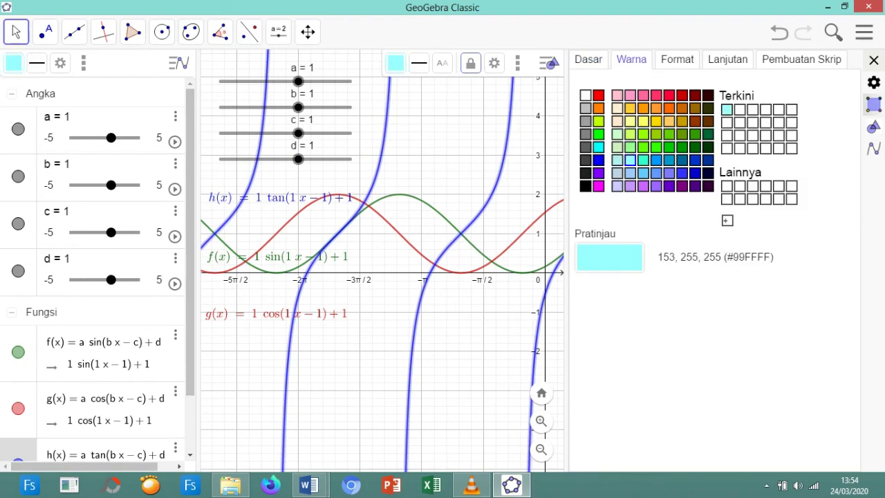
{"action": "left_click", "coordinate": [656, 121]}
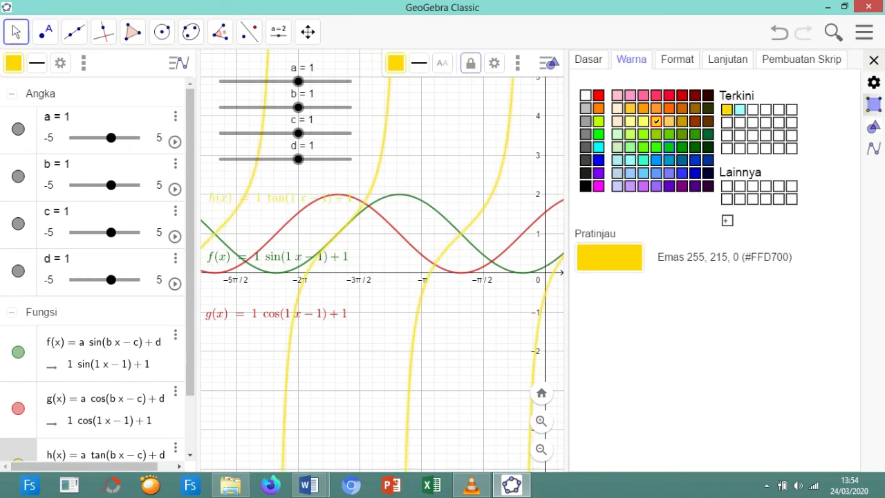
{"action": "left_click", "coordinate": [668, 173]}
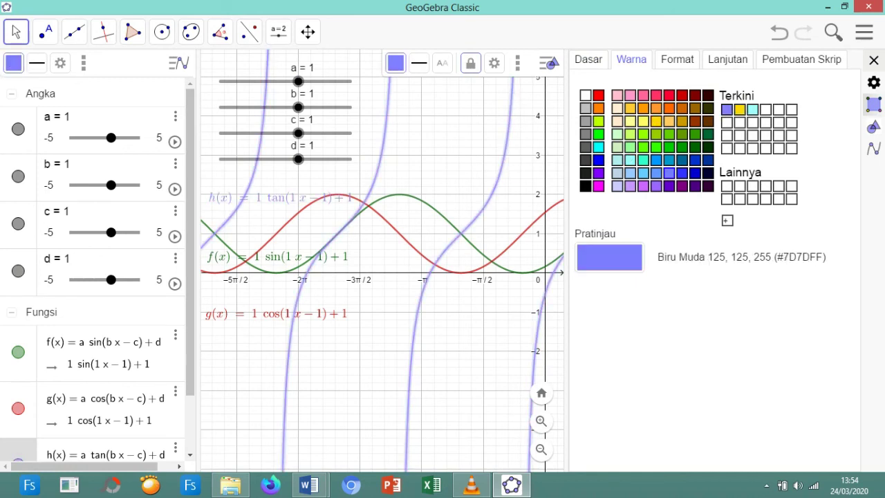
{"action": "left_click", "coordinate": [682, 173]}
{"action": "left_click", "coordinate": [630, 173]}
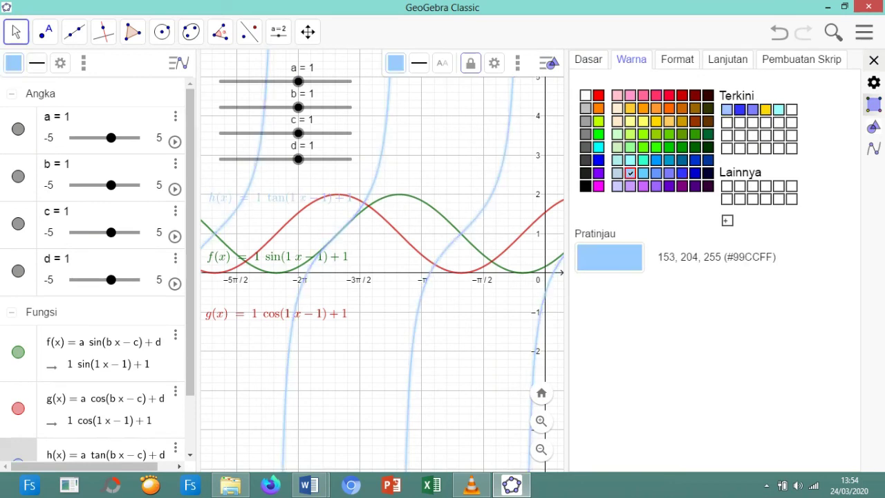
- Colour the cosine function orange (#FF9900) and the sine function bright green (#66FF00), and close the object settings
{"action": "left_click", "coordinate": [104, 408]}
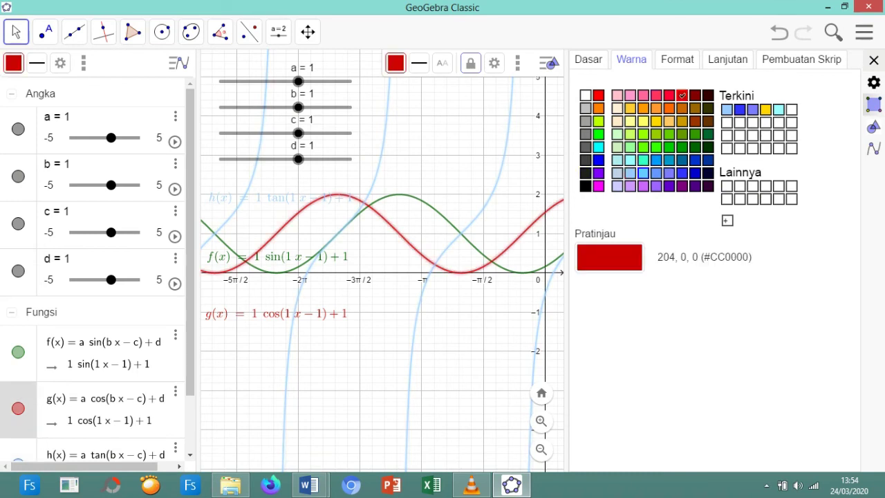
{"action": "left_click", "coordinate": [643, 108]}
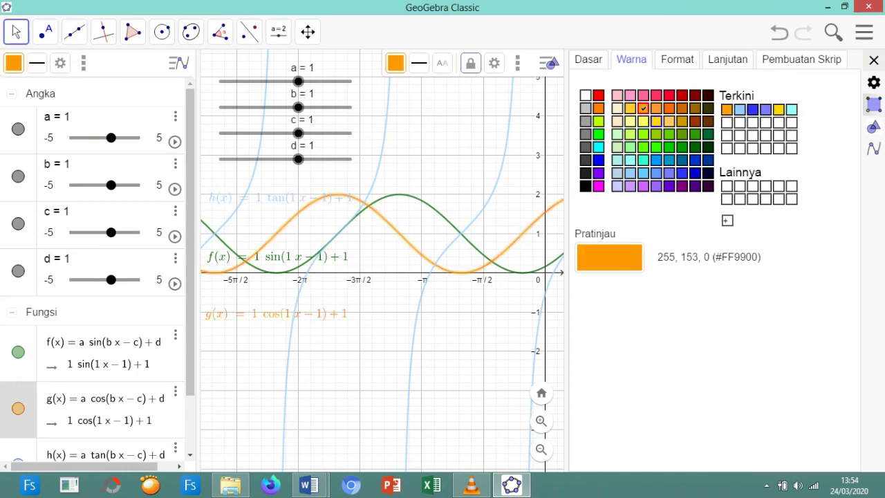
{"action": "left_click", "coordinate": [96, 352]}
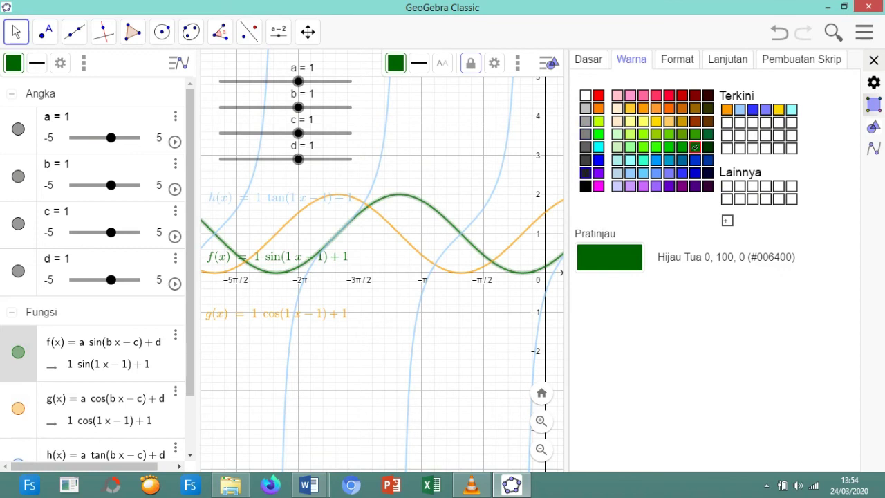
{"action": "left_click", "coordinate": [643, 134]}
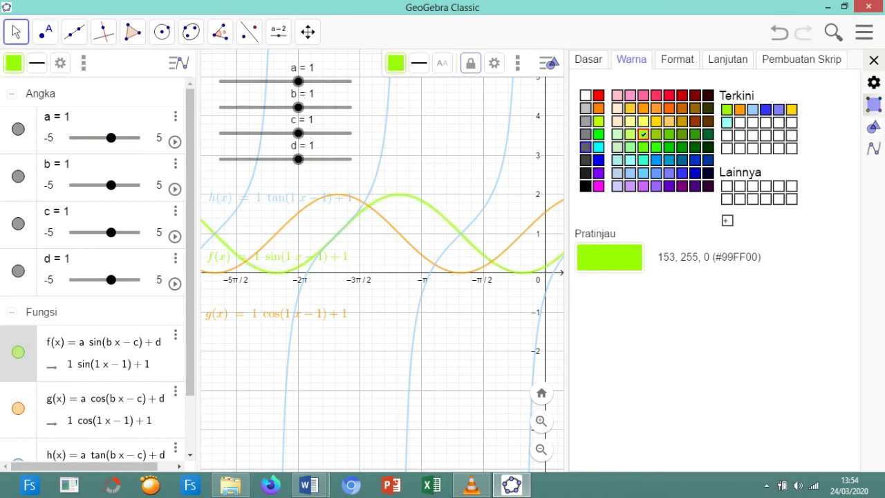
{"action": "left_click", "coordinate": [643, 147]}
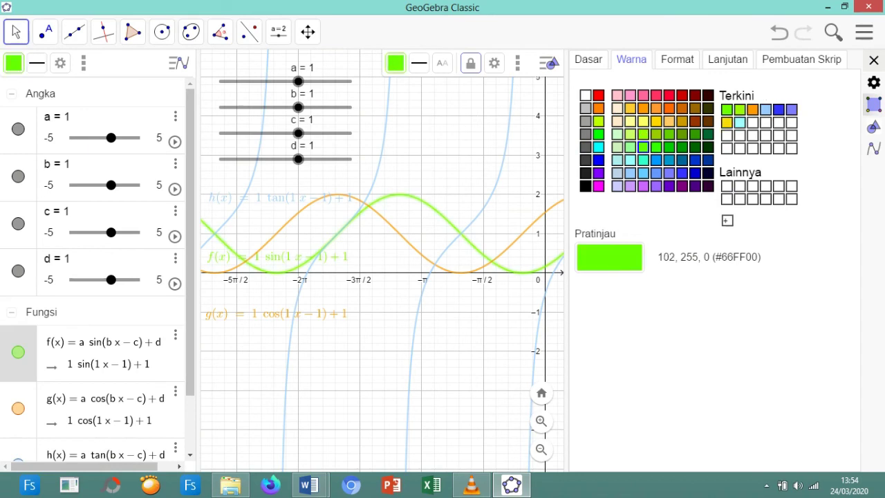
{"action": "key", "text": "Escape"}
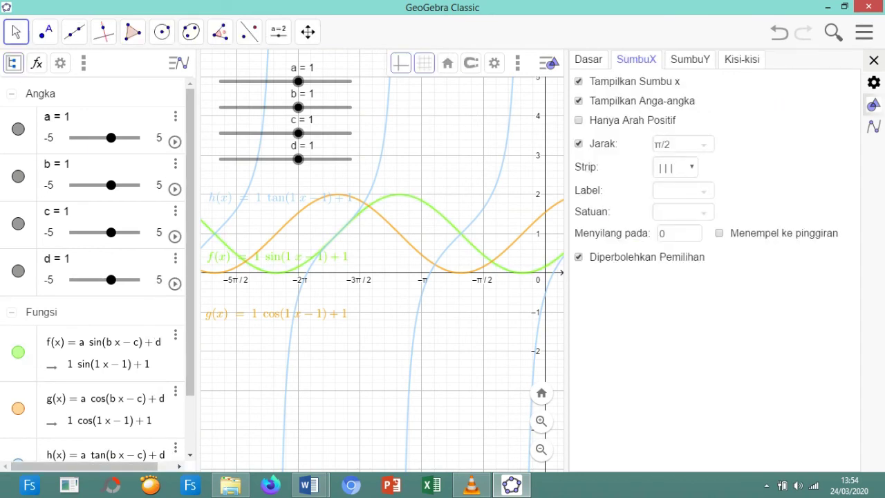
{"action": "key", "text": "Escape"}
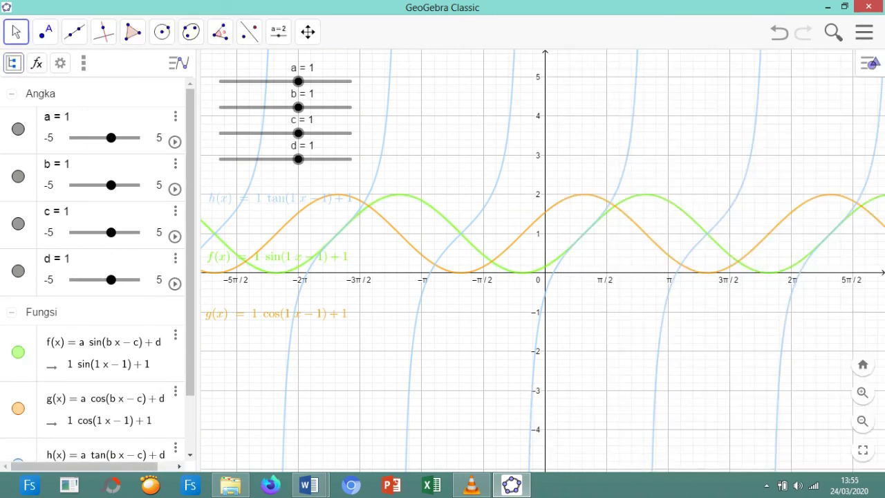
- Toggle the visibility of the functions and hide the cosine and tangent graphs to isolate the sine graph
{"action": "key", "text": "Up"}
{"action": "key", "text": "Up"}
{"action": "key", "text": "Right"}
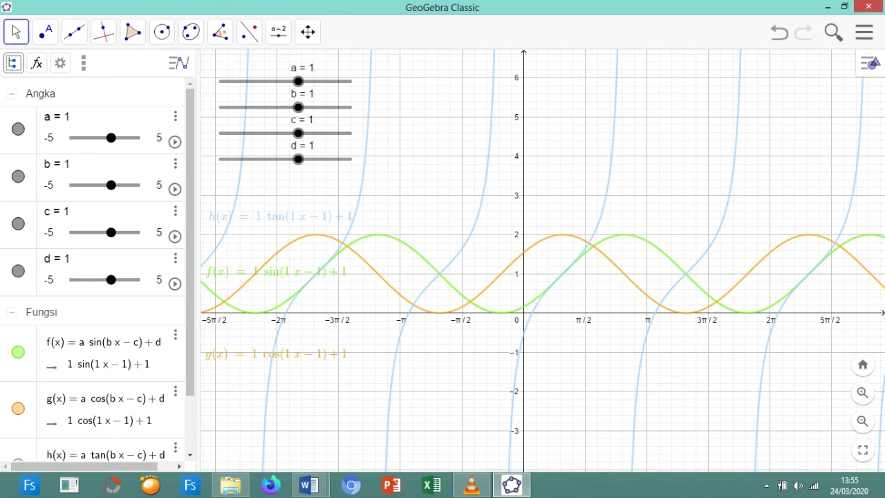
{"action": "scroll", "coordinate": [94, 270], "scroll_direction": "down", "scroll_amount": 3}
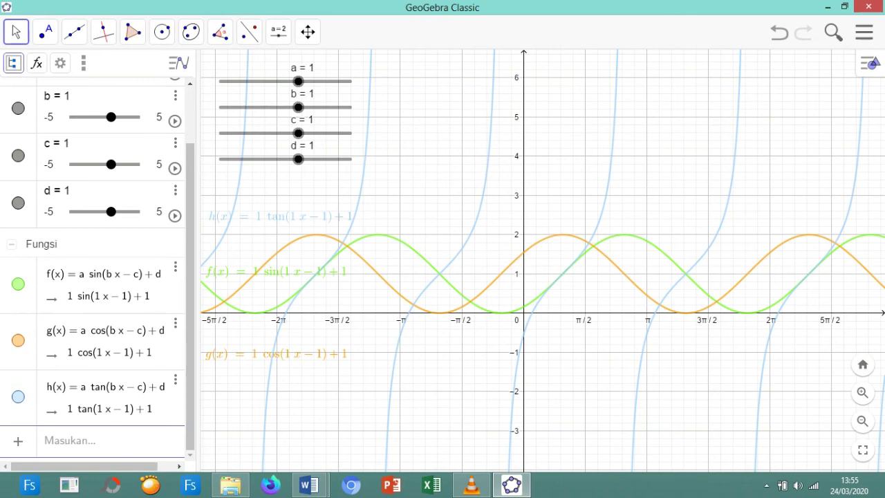
{"action": "left_click", "coordinate": [18, 283]}
{"action": "left_click", "coordinate": [18, 283]}
{"action": "left_click", "coordinate": [18, 283]}
{"action": "left_click", "coordinate": [18, 284]}
{"action": "left_click", "coordinate": [18, 284]}
{"action": "left_click", "coordinate": [18, 284]}
{"action": "left_click", "coordinate": [18, 340]}
{"action": "left_click", "coordinate": [18, 340]}
{"action": "left_click", "coordinate": [18, 340]}
{"action": "left_click", "coordinate": [17, 397]}
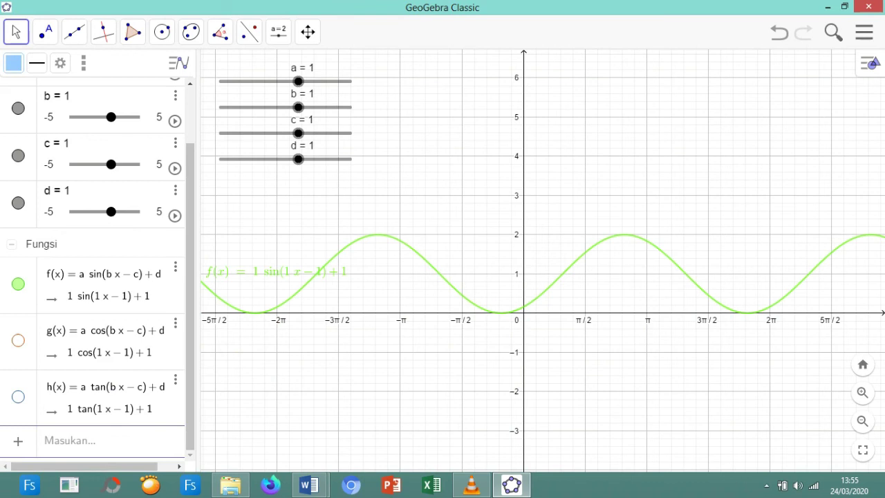
- Hide the sine graph and display only the tangent graph, keeping the cosine hidden
{"action": "left_click", "coordinate": [18, 284]}
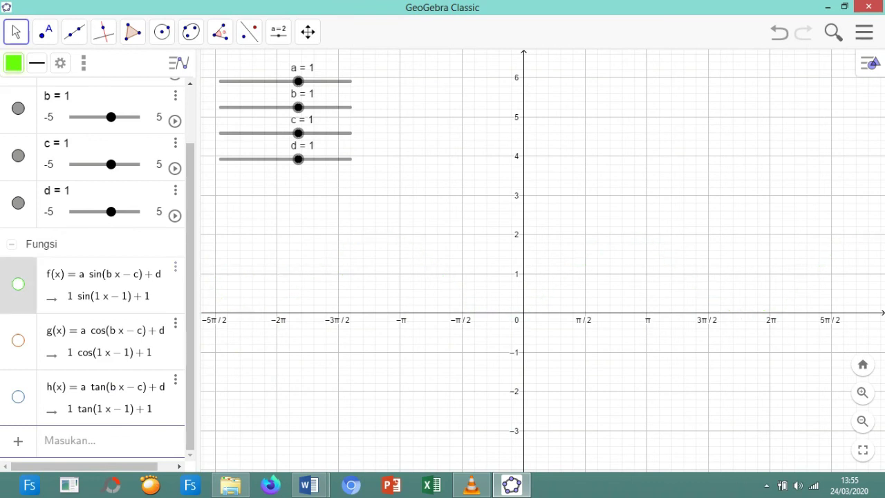
{"action": "left_click", "coordinate": [18, 341]}
{"action": "left_click", "coordinate": [18, 341]}
{"action": "left_click", "coordinate": [18, 396]}
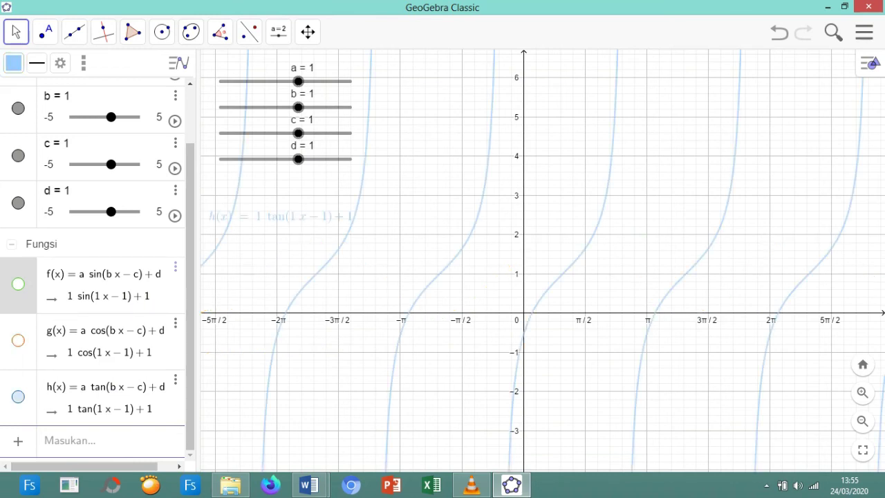
- Show the cosine and sine graphs again alongside the tangent graph
{"action": "left_click", "coordinate": [18, 396]}
{"action": "left_click", "coordinate": [18, 396]}
{"action": "left_click", "coordinate": [18, 340]}
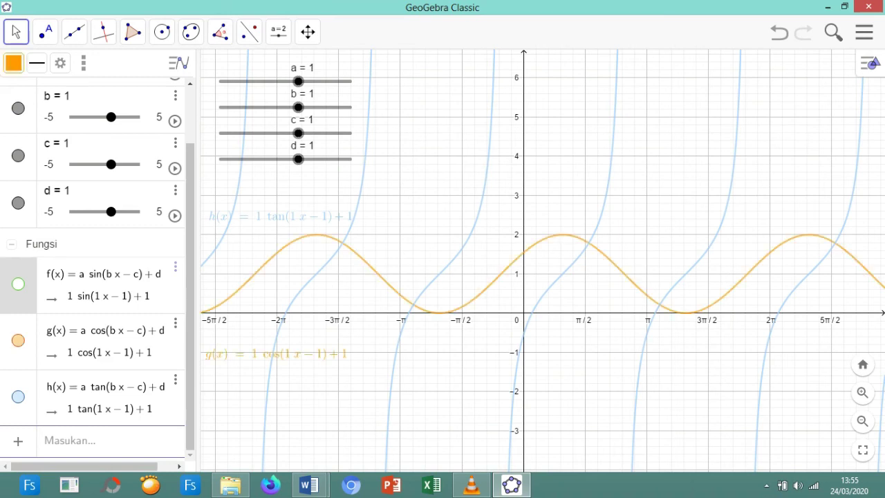
{"action": "left_click", "coordinate": [18, 283]}
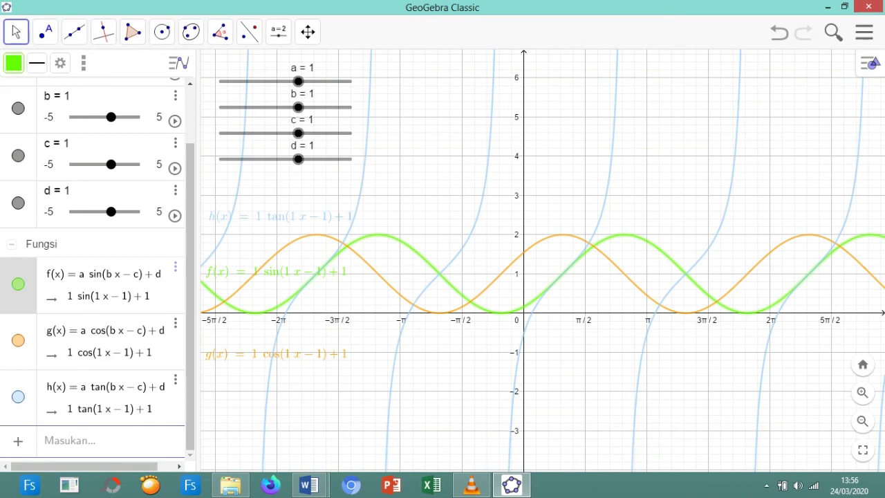
- Try the slider values a = 0.7, b = 2.3, c = -0.9 and d = 0.6, and return a to 1
{"action": "left_click_drag", "start_coordinate": [298, 81], "coordinate": [294, 159]}
{"action": "left_click_drag", "start_coordinate": [305, 108], "coordinate": [315, 107]}
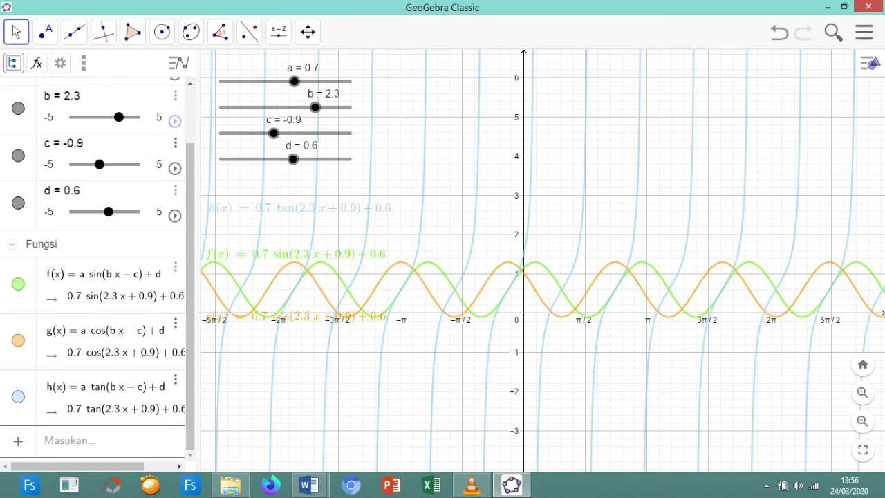
{"action": "left_click_drag", "start_coordinate": [295, 81], "coordinate": [296, 81]}
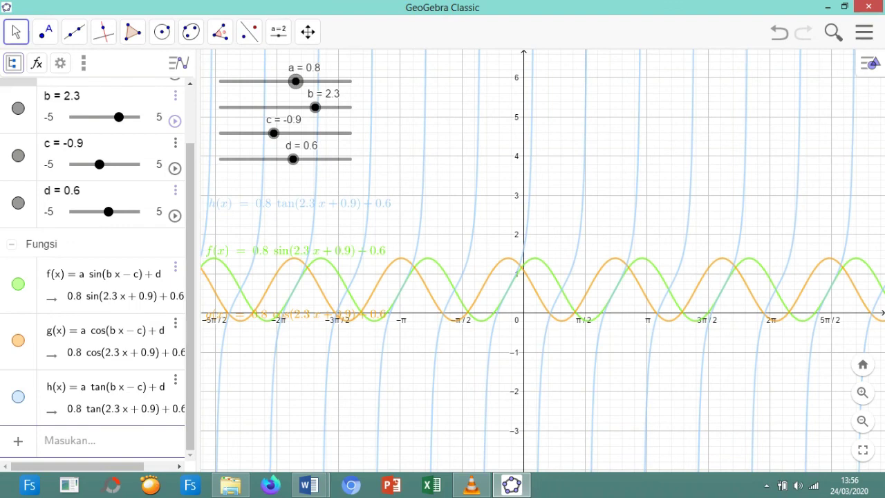
{"action": "left_click_drag", "start_coordinate": [296, 81], "coordinate": [298, 81]}
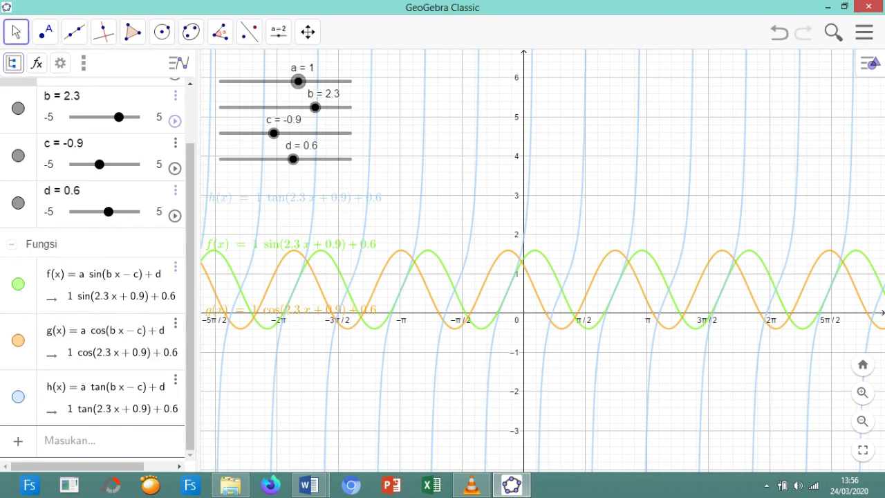
- Set the sliders to b = -1, c = 2 and d = 0
{"action": "left_click_drag", "start_coordinate": [314, 107], "coordinate": [273, 107]}
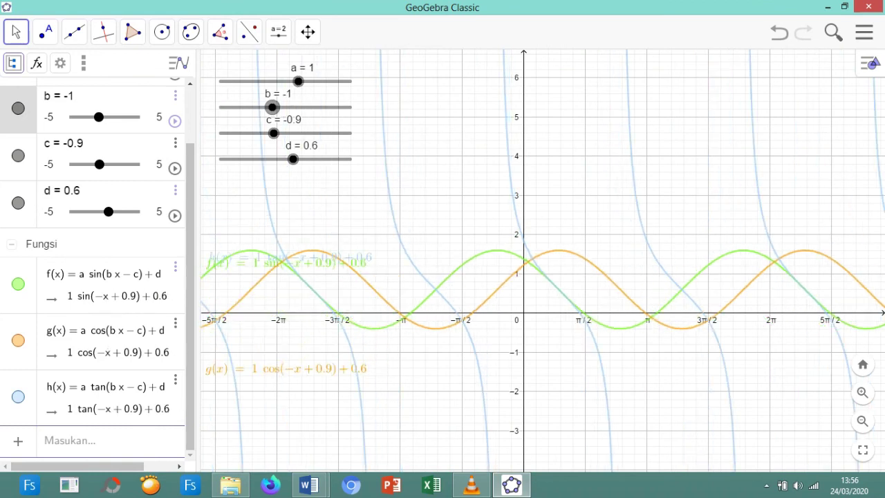
{"action": "left_click_drag", "start_coordinate": [274, 133], "coordinate": [311, 133]}
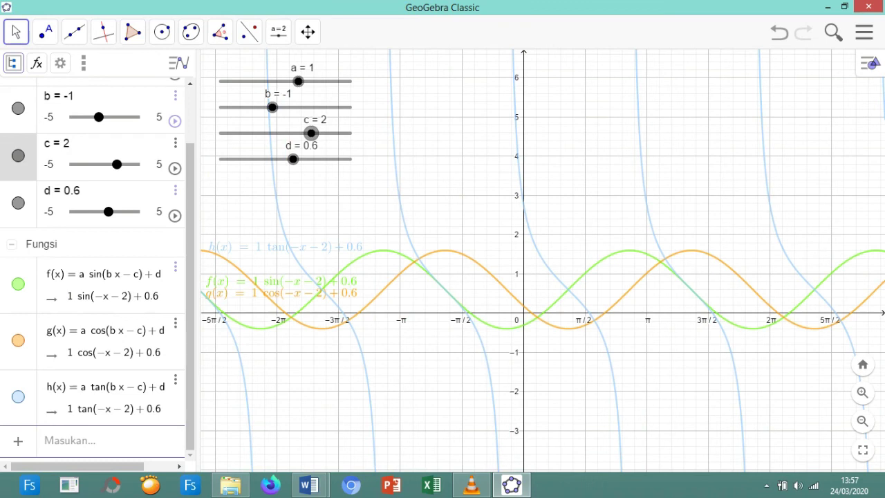
{"action": "left_click_drag", "start_coordinate": [293, 159], "coordinate": [285, 159]}
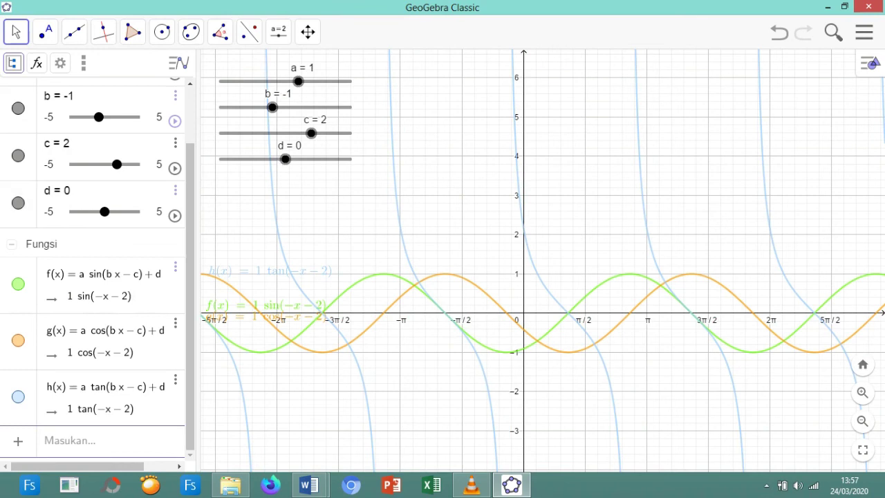
- Hide the sine and cosine graphs to isolate the tangent graph, and show both of them again
{"action": "left_click", "coordinate": [863, 392]}
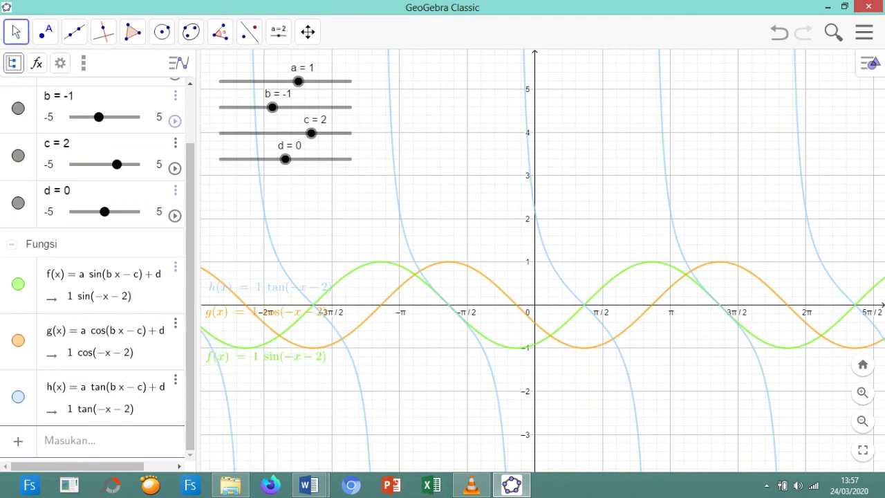
{"action": "left_click", "coordinate": [570, 315]}
{"action": "key", "text": "ctrl+g"}
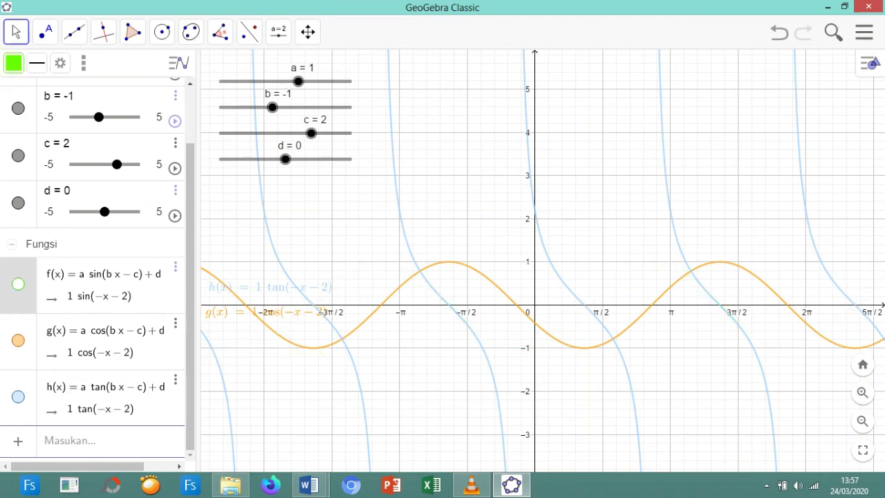
{"action": "key", "text": "ctrl+g"}
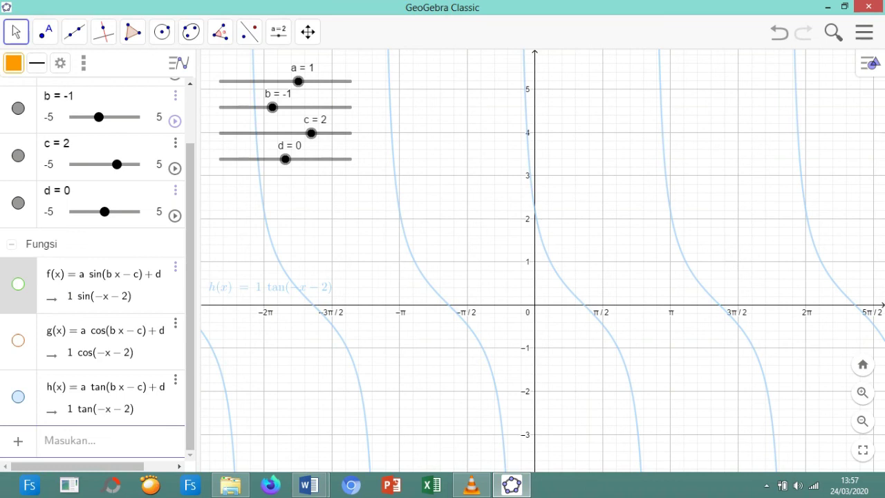
{"action": "left_click", "coordinate": [18, 340]}
{"action": "left_click", "coordinate": [18, 283]}
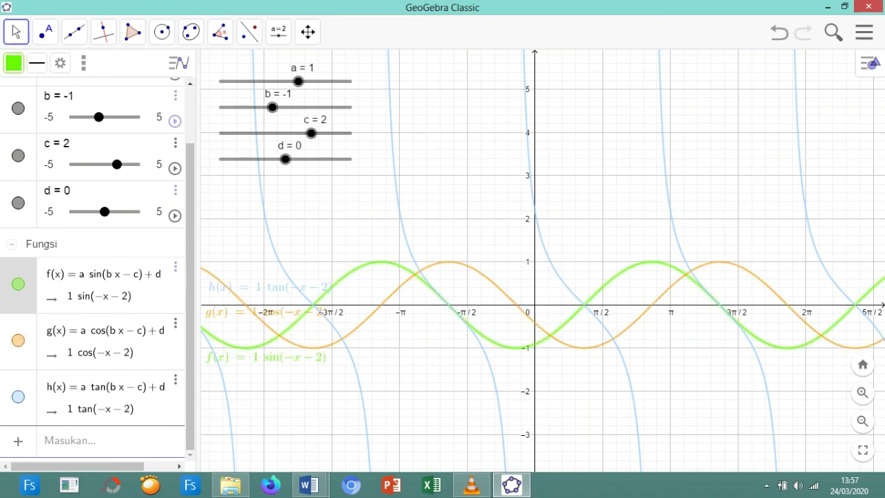
{"action": "key", "text": "Escape"}
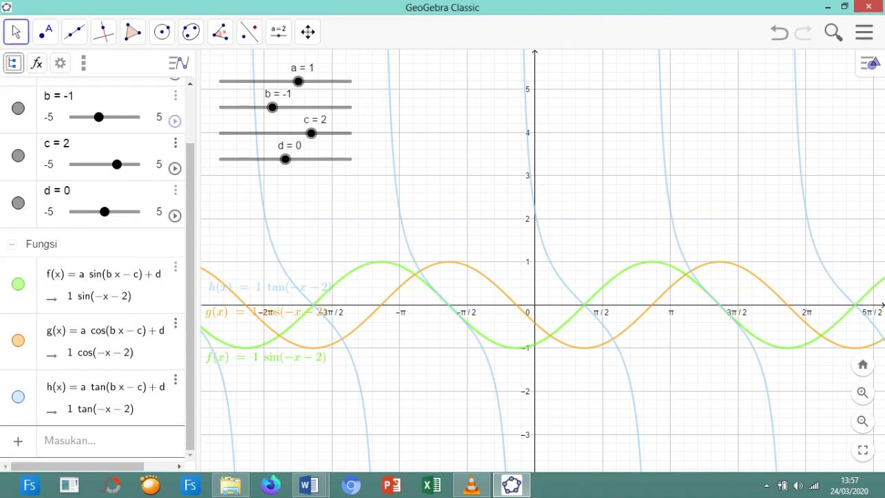
{"action": "key", "text": "Down"}
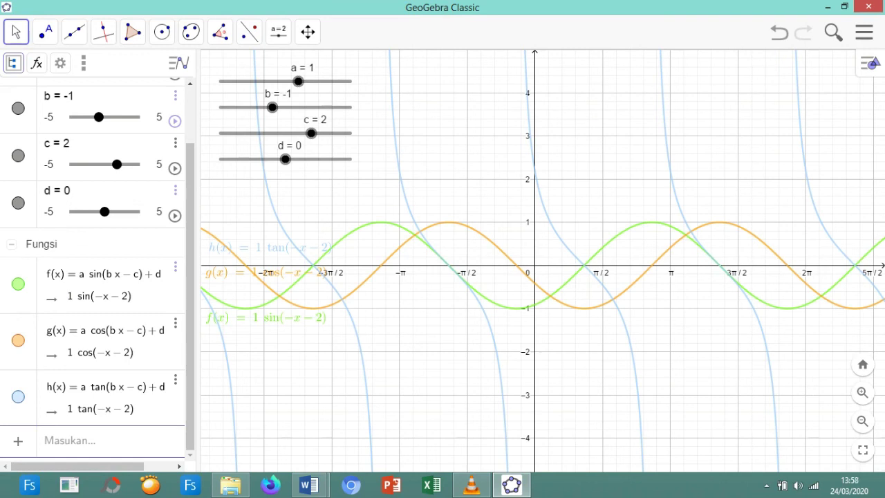
- Start saving the construction and dismiss the blank GeoGebra Resources window to reach the local save dialog
{"action": "mouse_move", "coordinate": [884, 0]}
{"action": "left_click", "coordinate": [865, 32]}
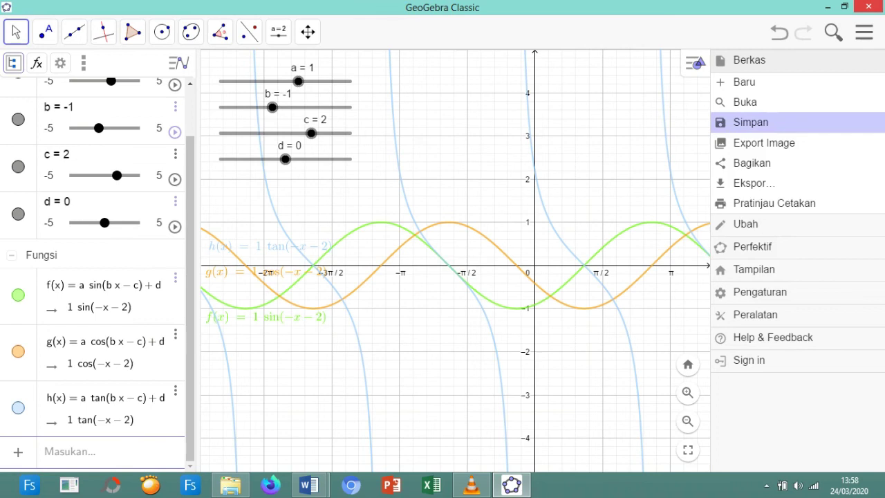
{"action": "key", "text": "Return"}
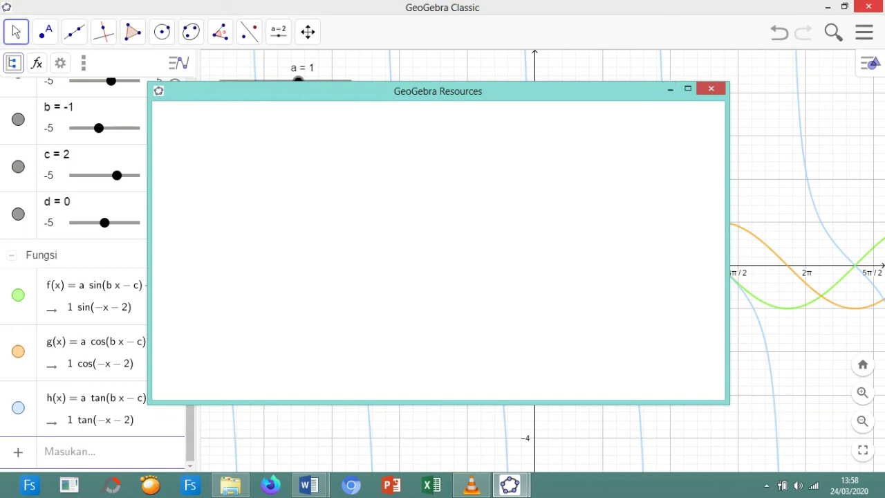
{"action": "left_click", "coordinate": [711, 89]}
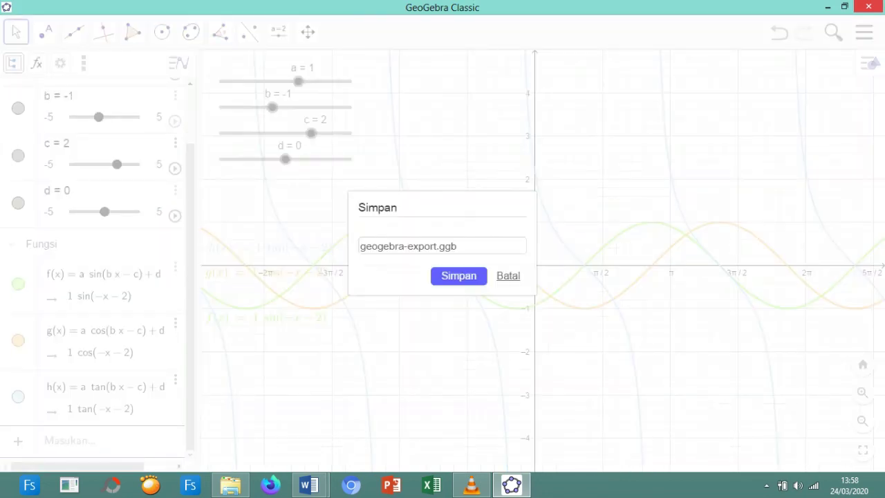
- Name the file grafik fungsi trigonometri, keeping the .ggb extension, and choose the Documents library as its save location
{"action": "left_click_drag", "start_coordinate": [360, 246], "coordinate": [437, 247]}
{"action": "type", "text": "gra"}
{"action": "type", "text": "fik "}
{"action": "type", "text": "fungsi tr"}
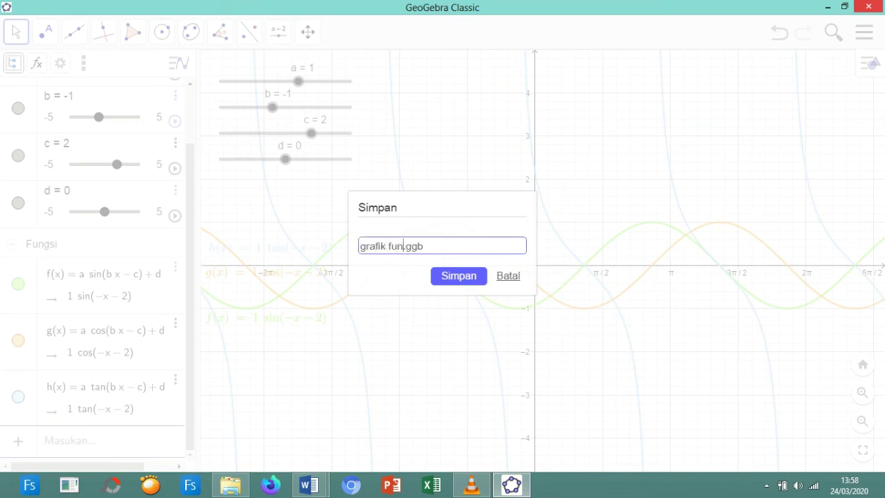
{"action": "type", "text": "igono"}
{"action": "type", "text": "metri"}
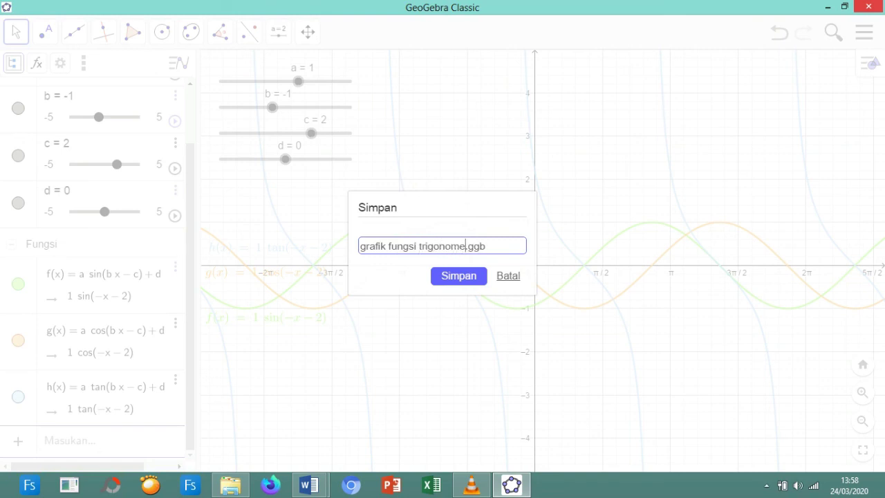
{"action": "left_click", "coordinate": [459, 276]}
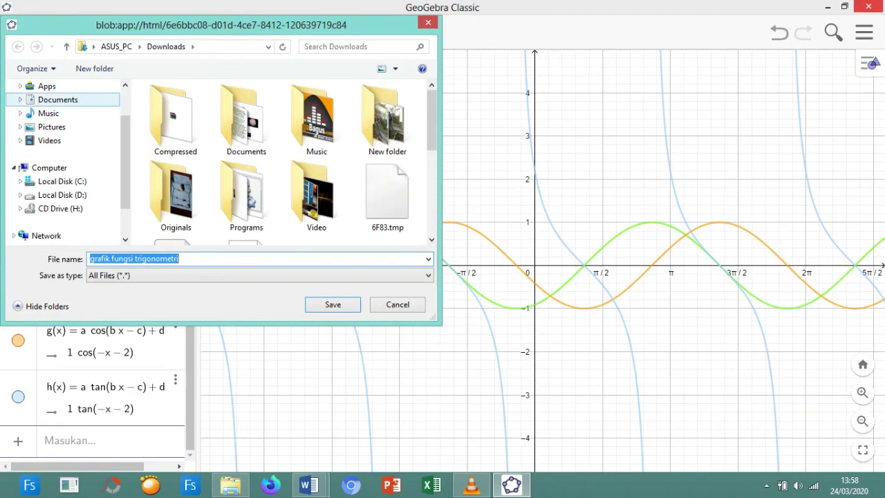
{"action": "left_click", "coordinate": [58, 100]}
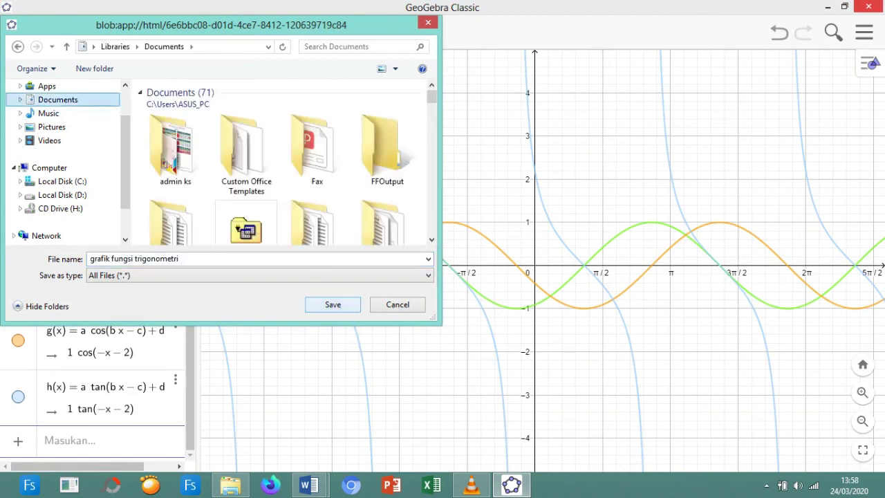